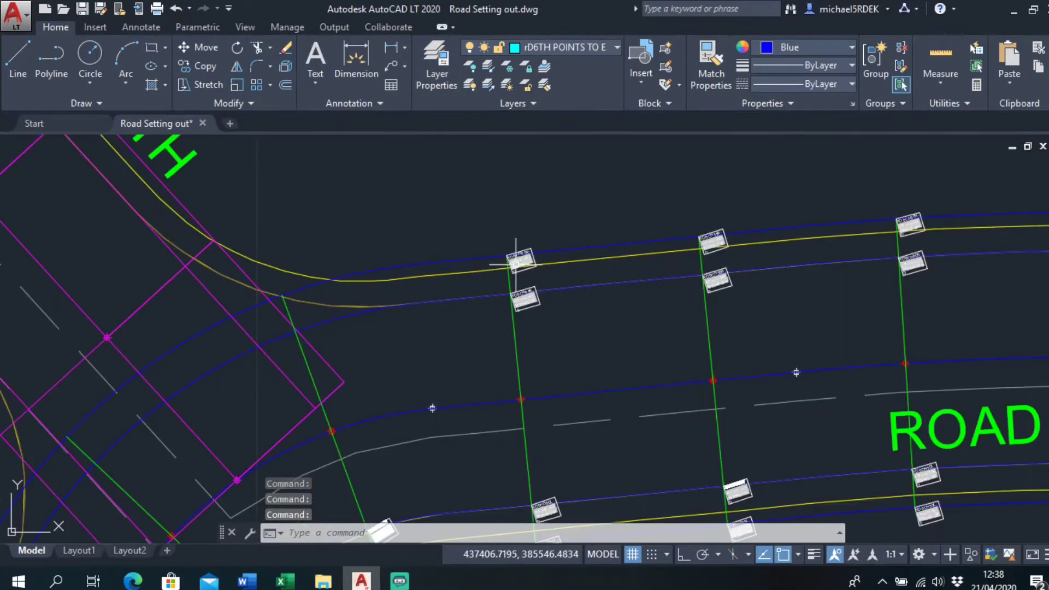
Copy the outer RD6CH60R. point block by its upper-left corner to the right outer end of the side road's magenta start line
scroll(524, 262, "up", 4)
left_click(202, 66)
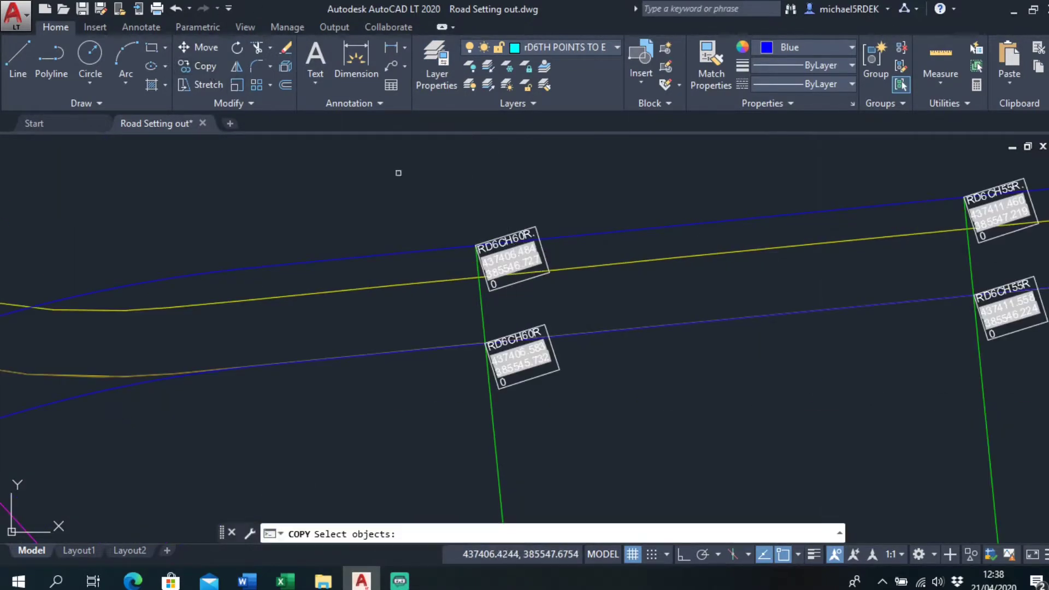
left_click(509, 262)
key("Return")
scroll(511, 262, "up", 8)
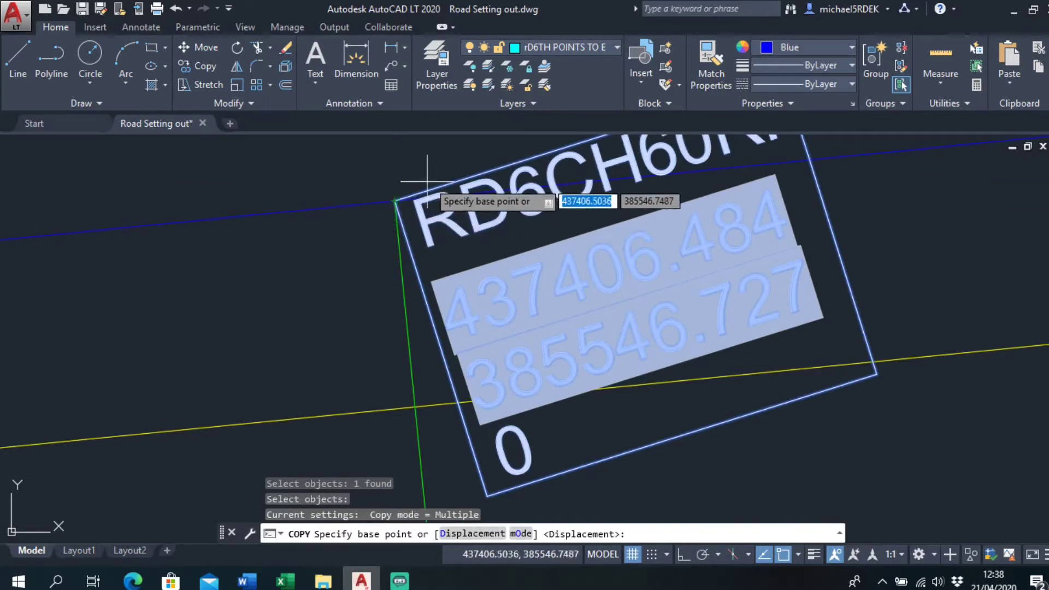
left_click(396, 203)
scroll(359, 331, "down", 8)
middle_click_drag(359, 331, 623, 181)
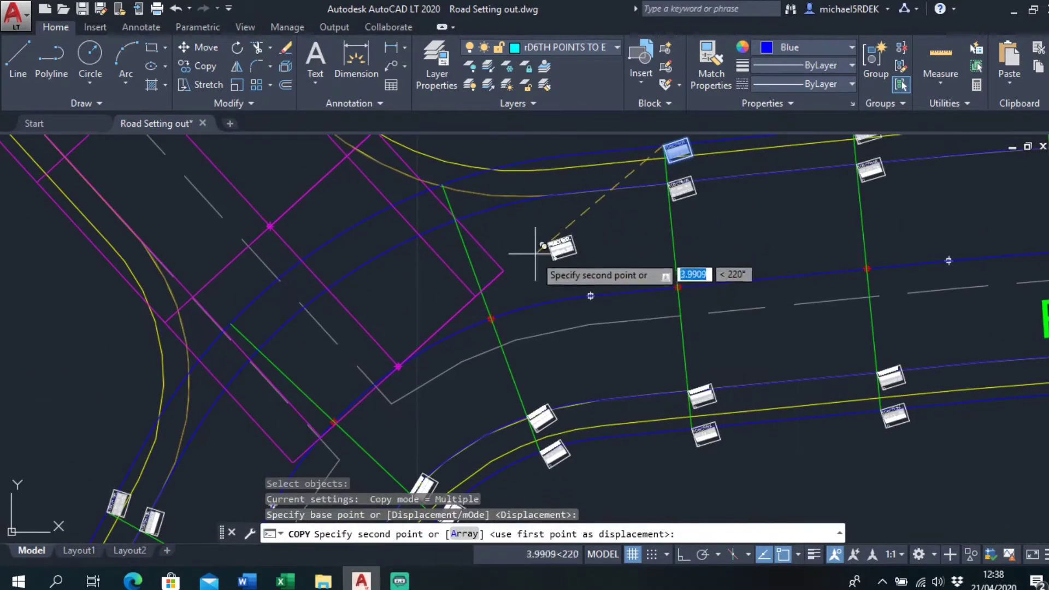
scroll(522, 266, "up", 6)
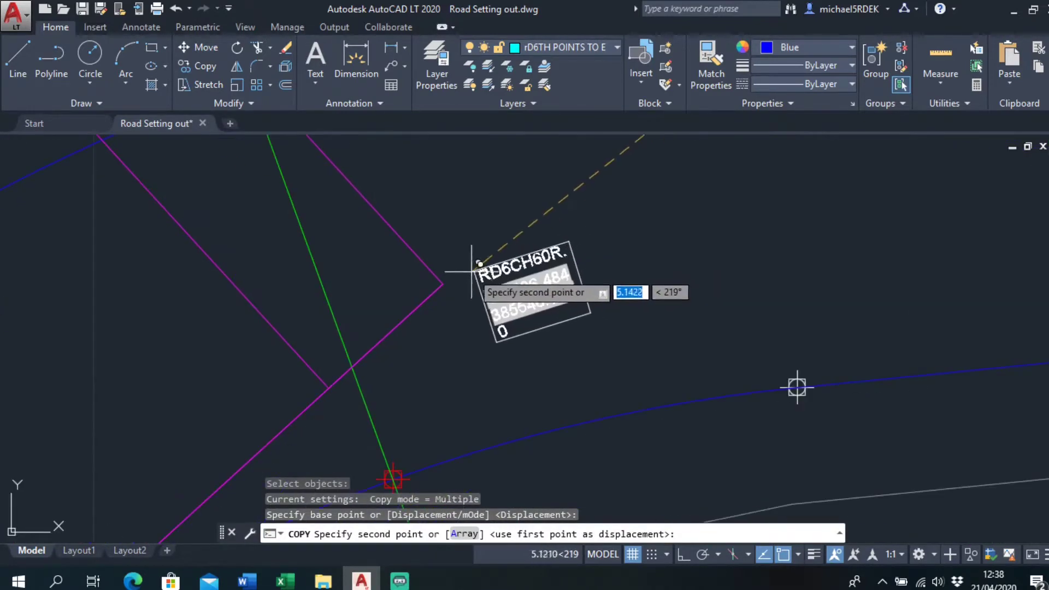
left_click(444, 283)
Place three more copies of the point block at the left outer end and both inner intersections of the magenta start line
scroll(328, 388, "down", 4)
middle_click_drag(328, 388, 578, 141)
scroll(353, 355, "up", 6)
scroll(353, 323, "up", 6)
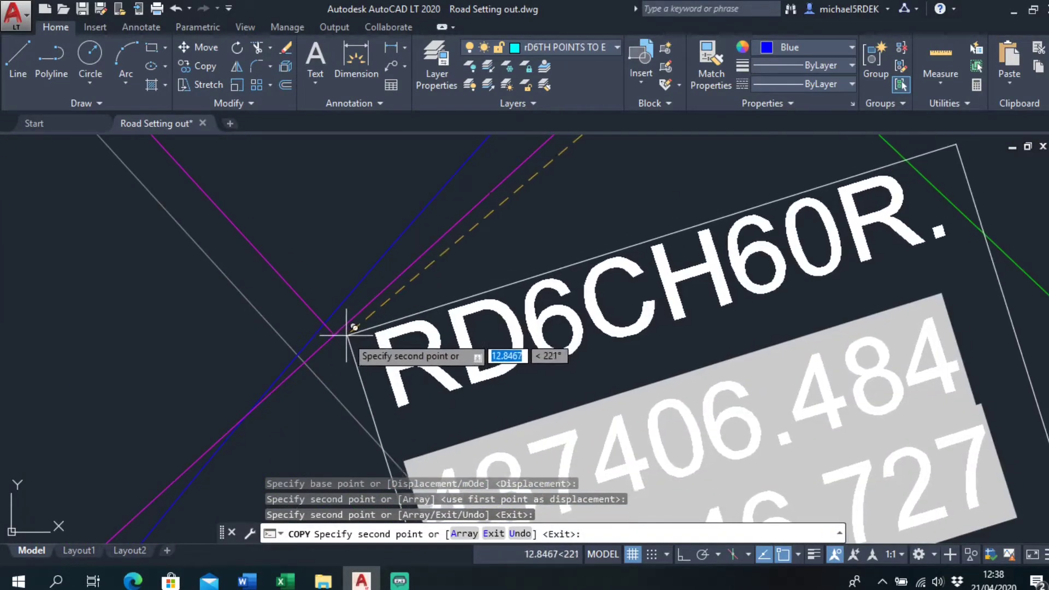
left_click(335, 333)
scroll(330, 352, "down", 4)
middle_click_drag(330, 352, 498, 194)
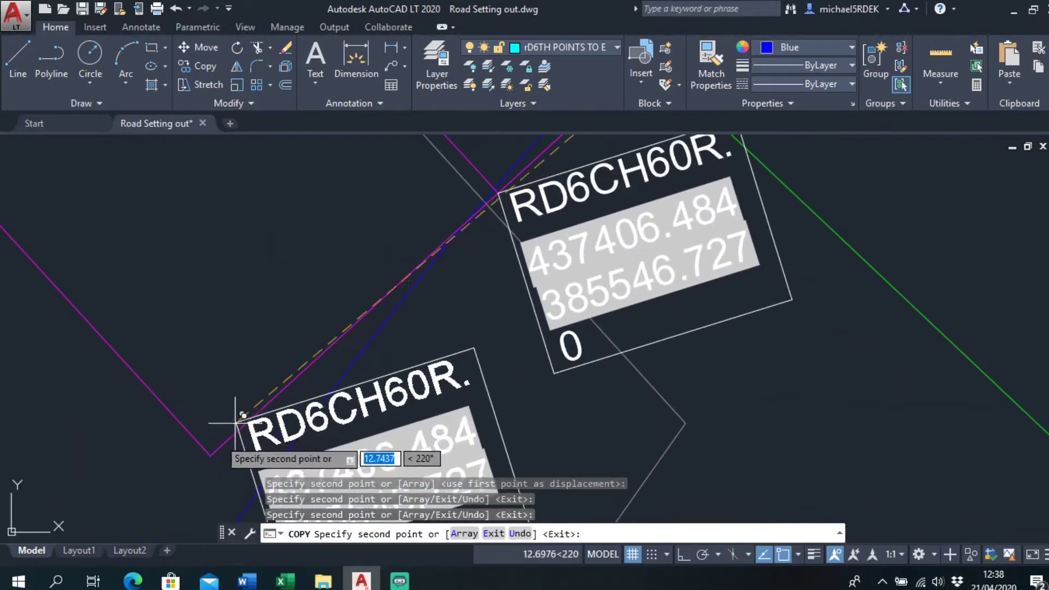
left_click(211, 455)
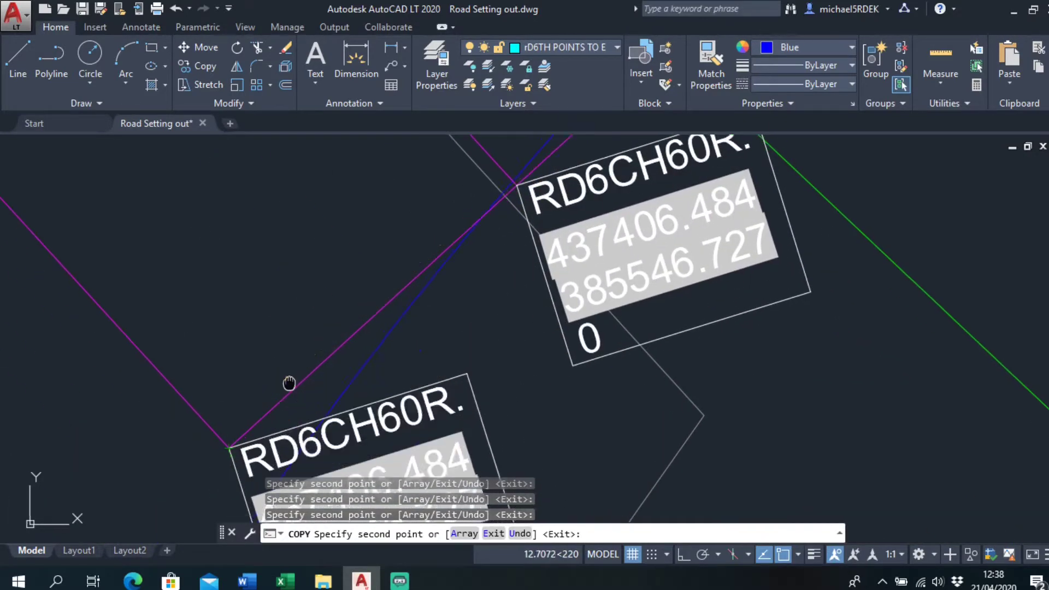
scroll(286, 391, "up", 5)
scroll(375, 334, "down", 5)
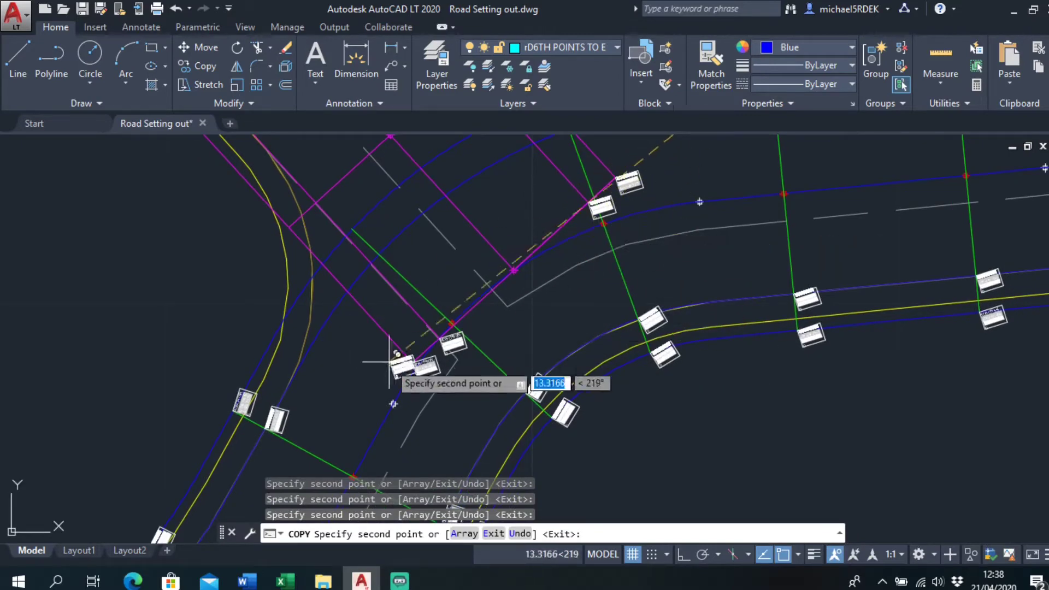
key("Escape")
middle_click_drag(605, 184, 501, 274)
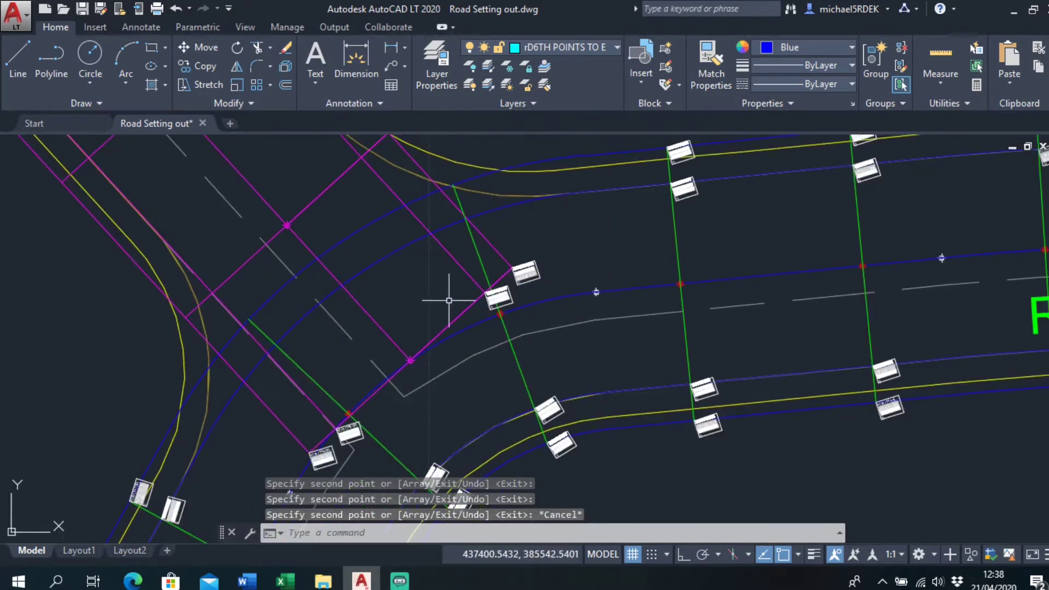
scroll(481, 298, "up", 5)
left_click(532, 239)
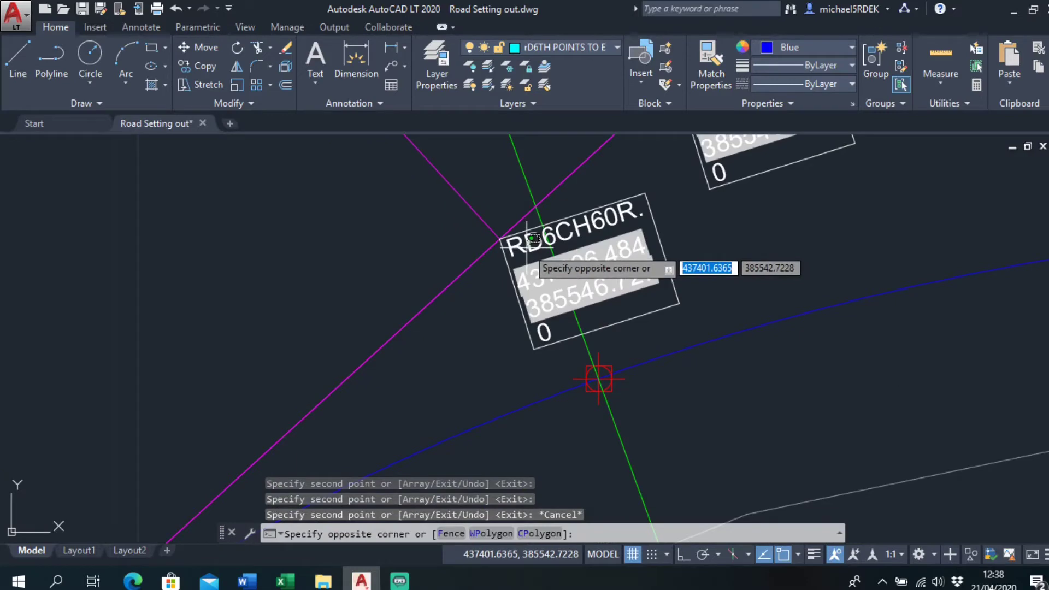
left_click(528, 246)
scroll(535, 244, "down", 5)
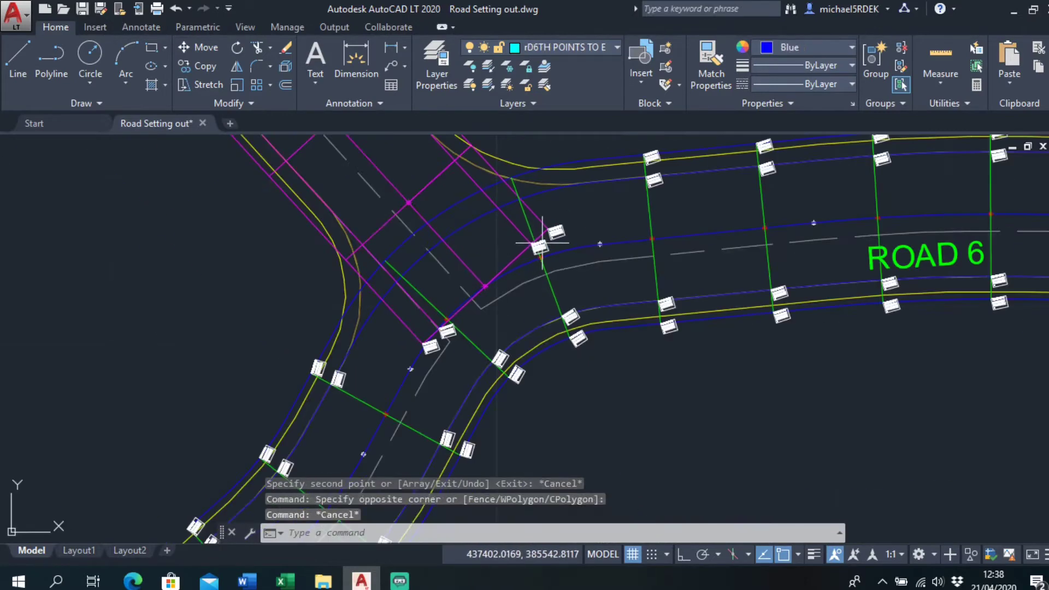
key("Escape")
Move the four copied point blocks on the magenta start line to the rD6TH POINTS layer
left_click(557, 232)
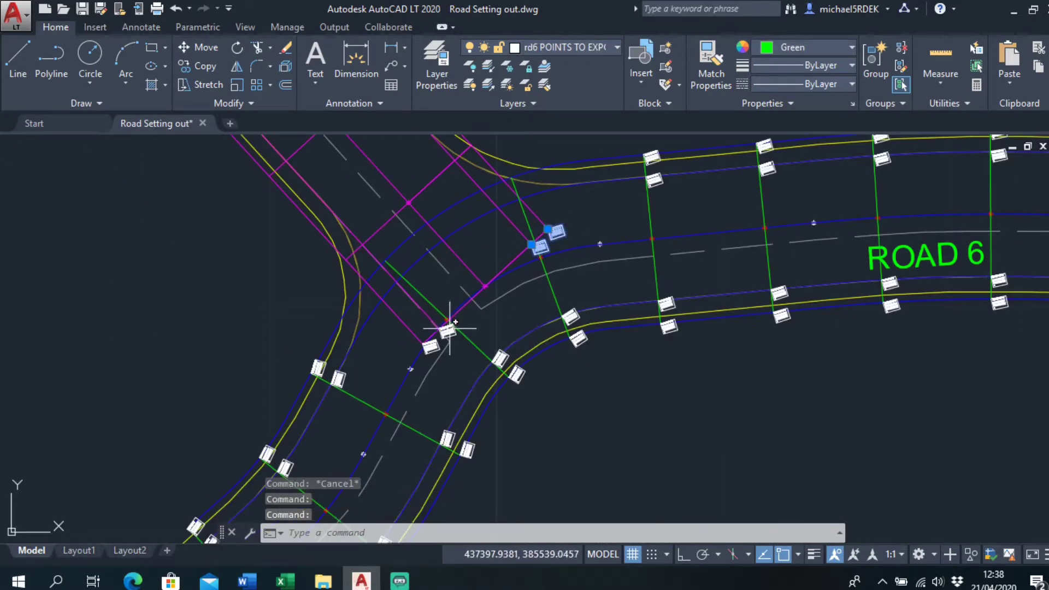
left_click(448, 330)
right_click(494, 319)
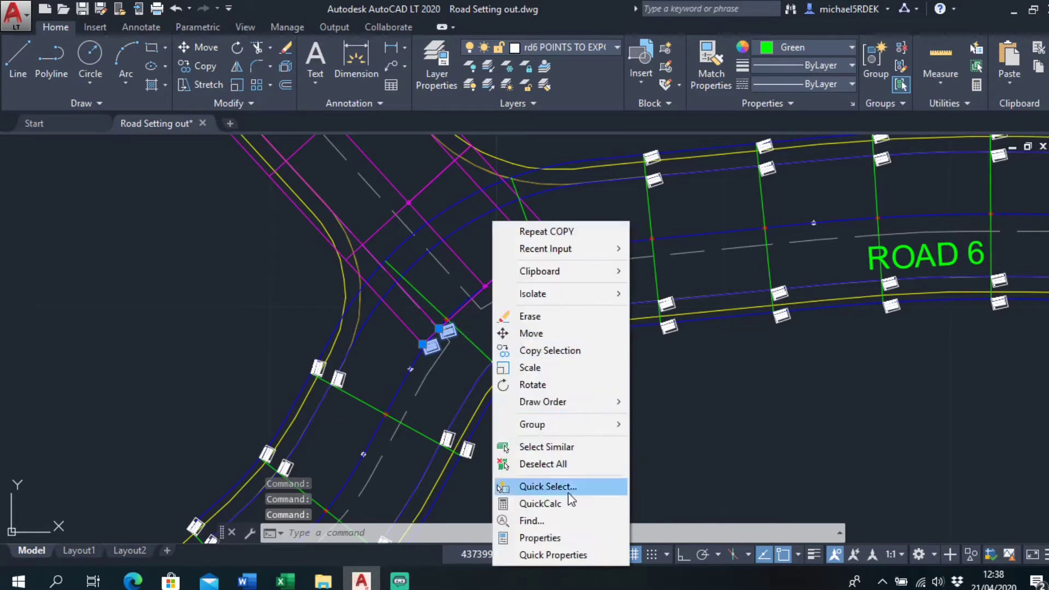
left_click(524, 470)
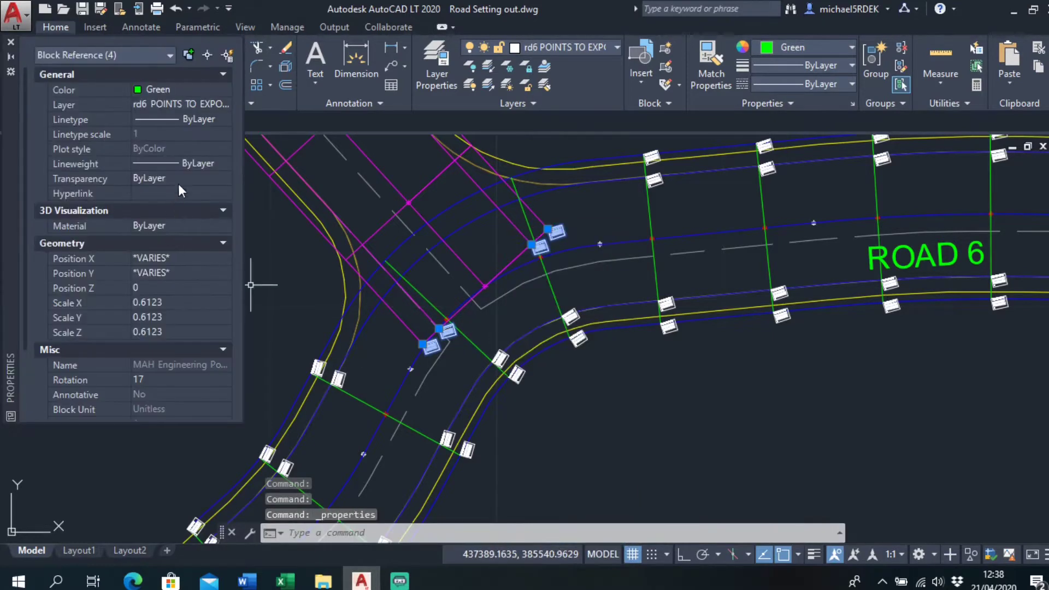
left_click(188, 103)
left_click(188, 103)
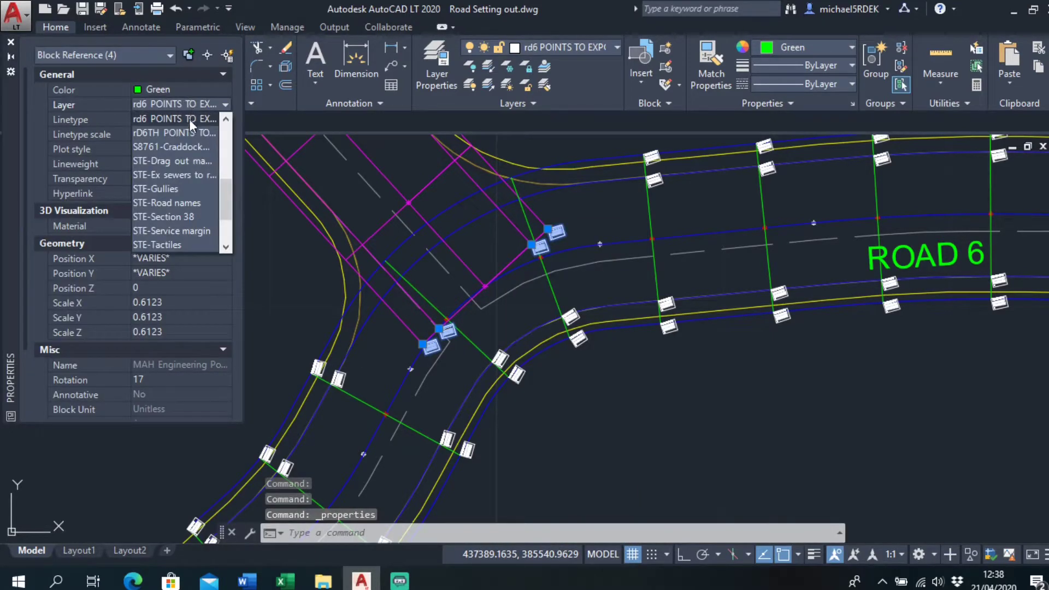
left_click(188, 130)
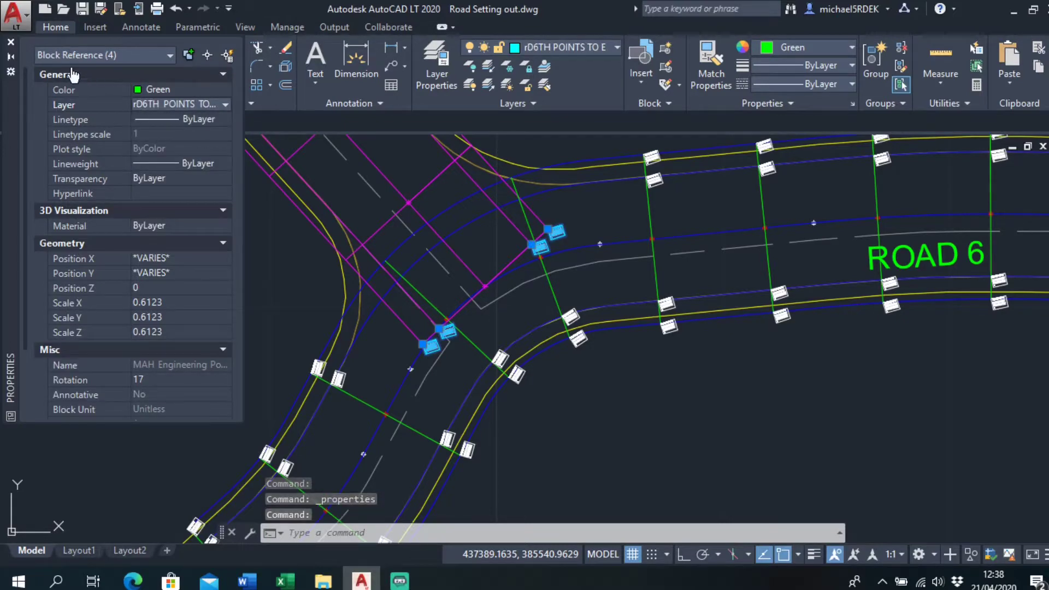
left_click(11, 42)
key("Escape")
Change the TEXT attribute of the right outer point block on the magenta start line to RD6THCH0R. and copy that value
middle_click_drag(530, 298, 503, 320)
scroll(502, 320, "up", 8)
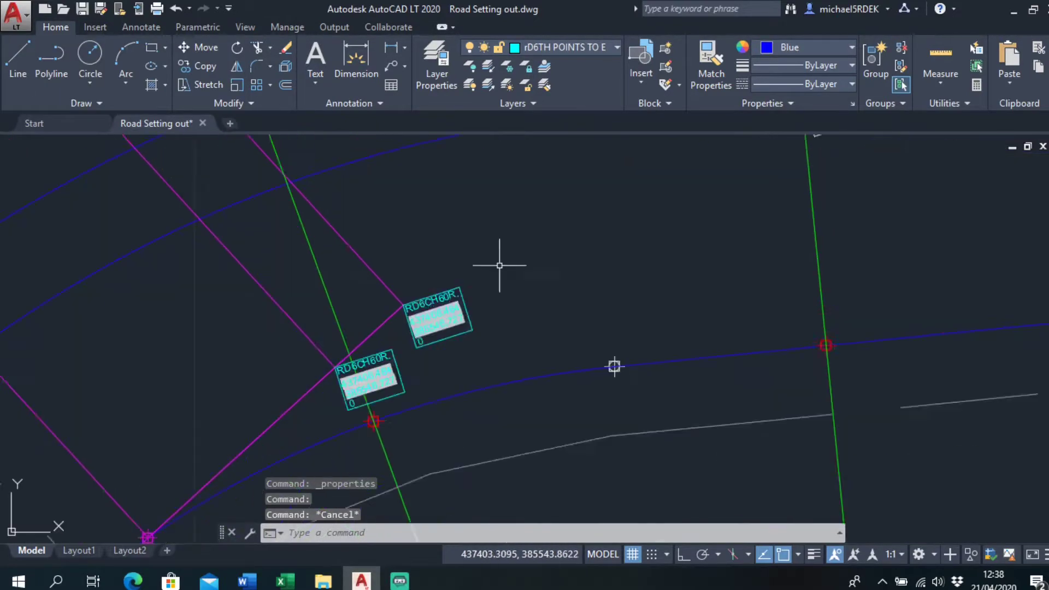
double_click(417, 268)
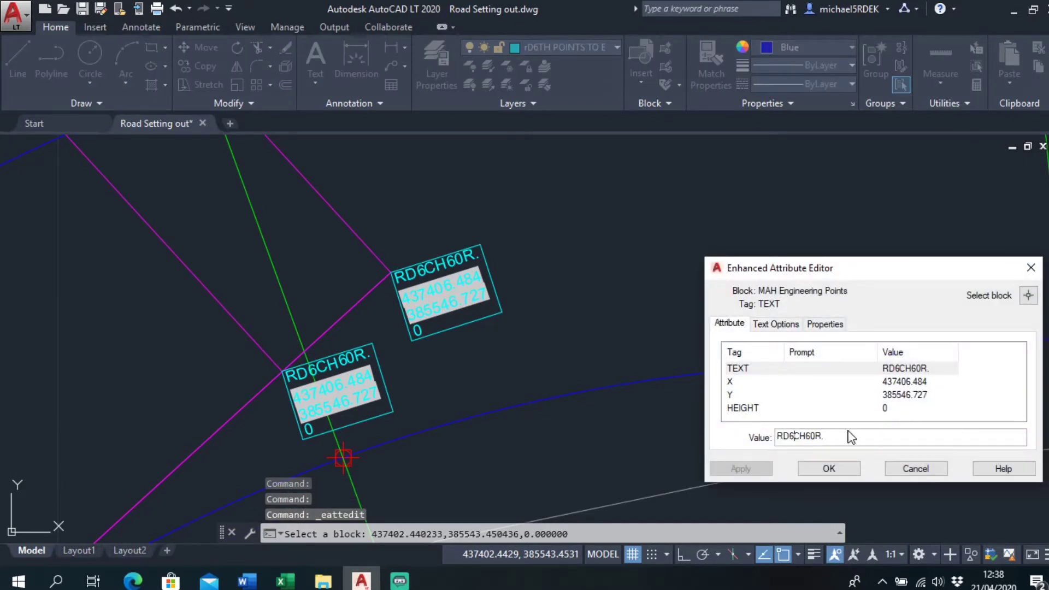
type("TH")
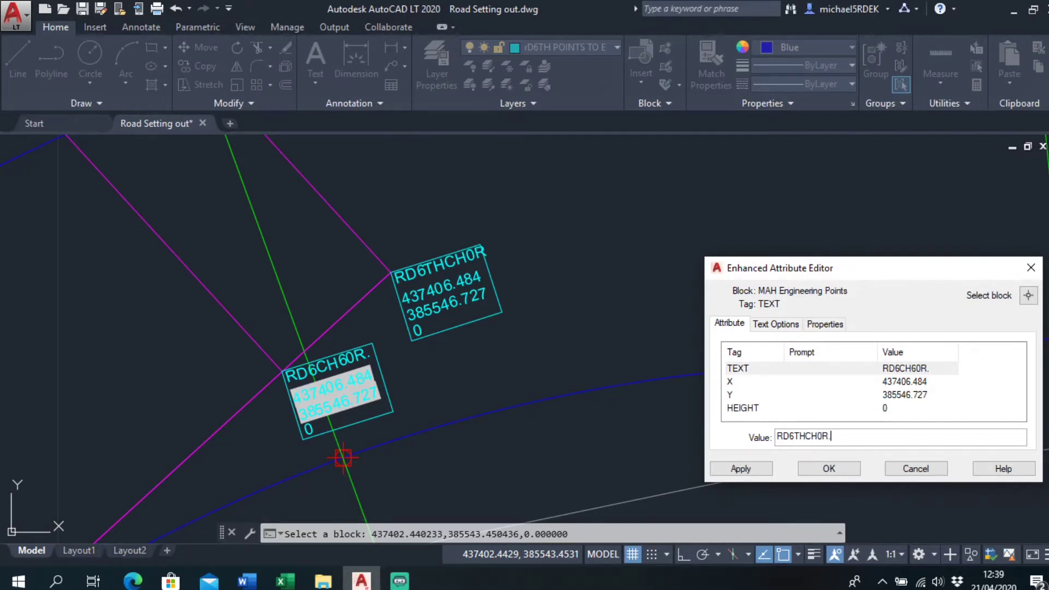
right_click(797, 436)
left_click(844, 342)
left_click(832, 468)
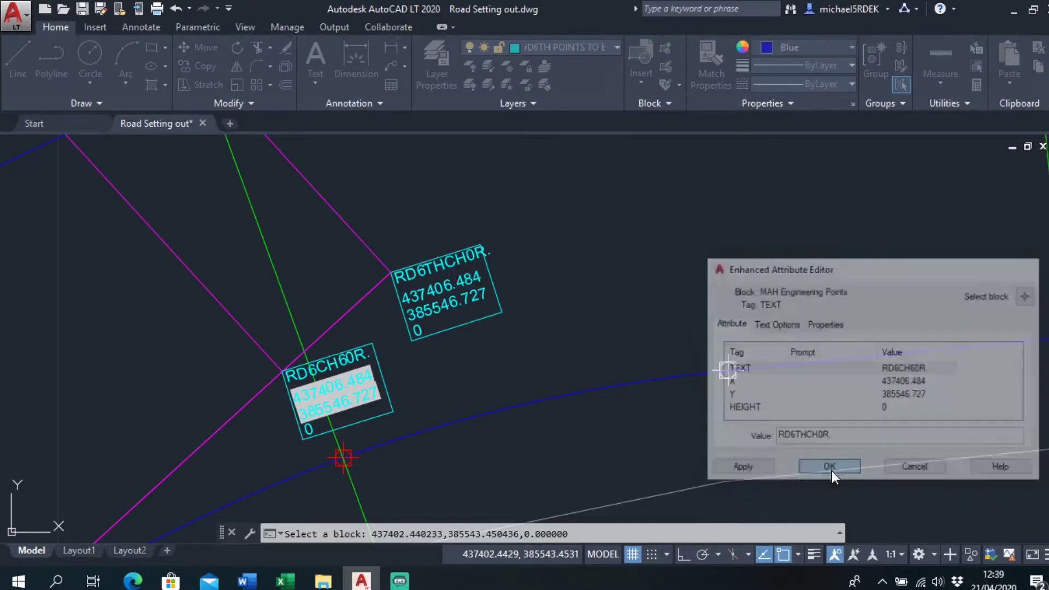
Change the TEXT attribute of the right inner point block on the magenta start line to RD6THCH0R
double_click(345, 359)
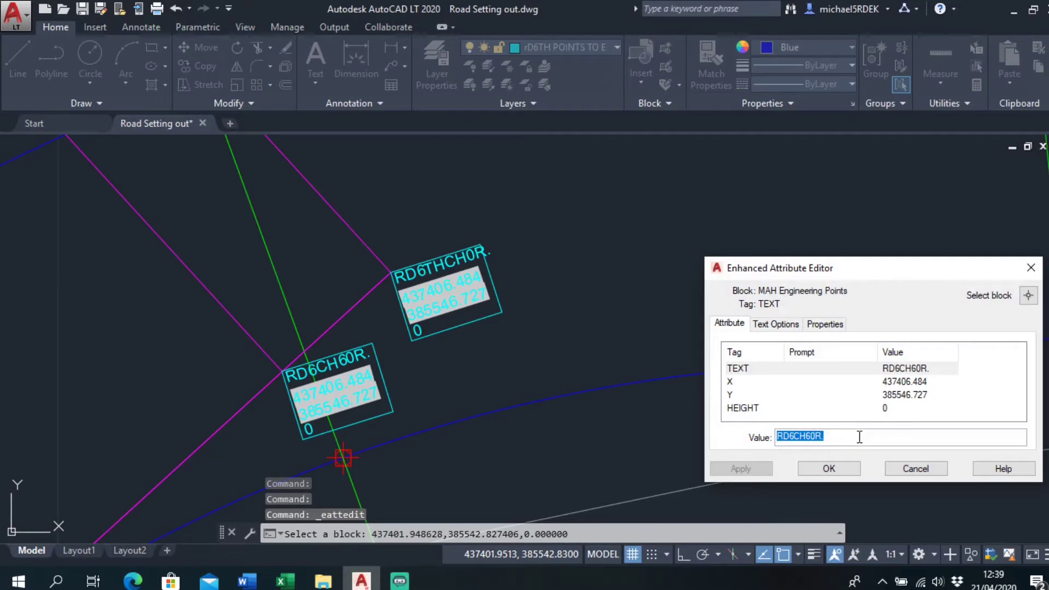
key("ctrl+v")
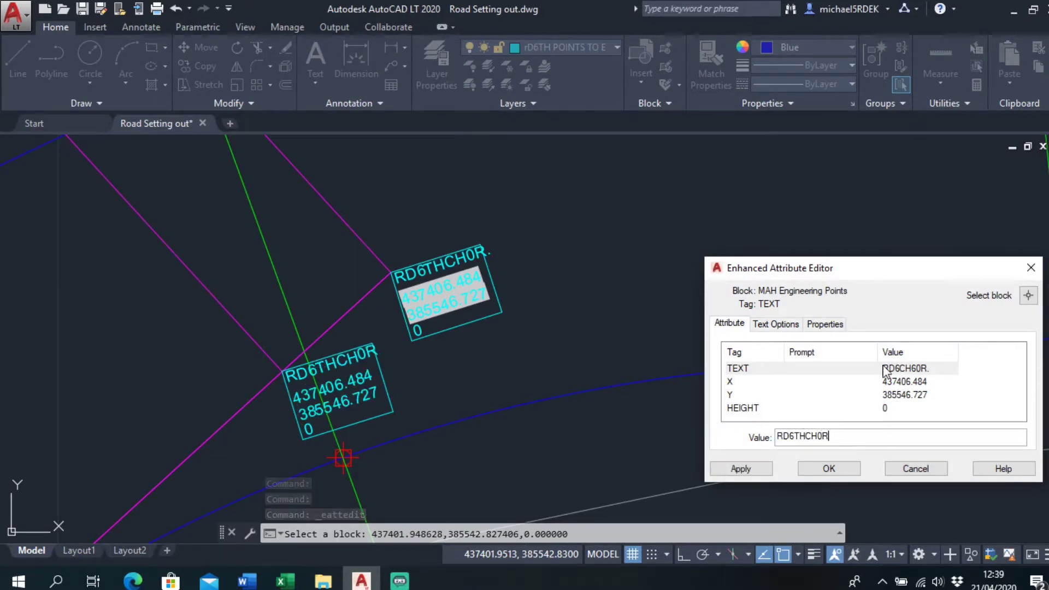
left_click(830, 466)
Change the TEXT attribute of the left inner point block on the magenta start line to RD6THCH0L
scroll(510, 433, "down", 4)
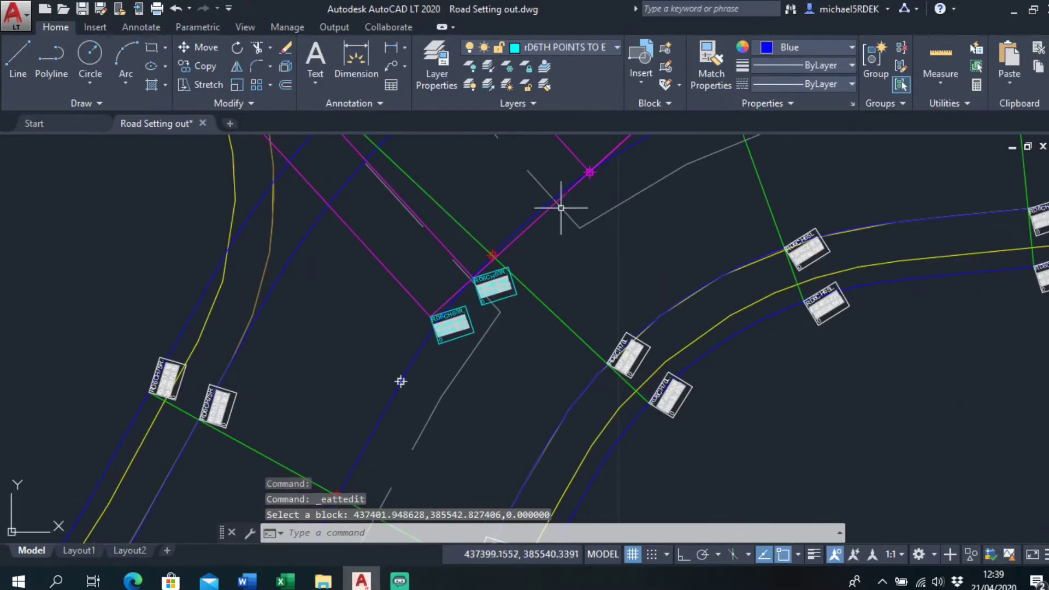
scroll(560, 208, "up", 4)
double_click(493, 285)
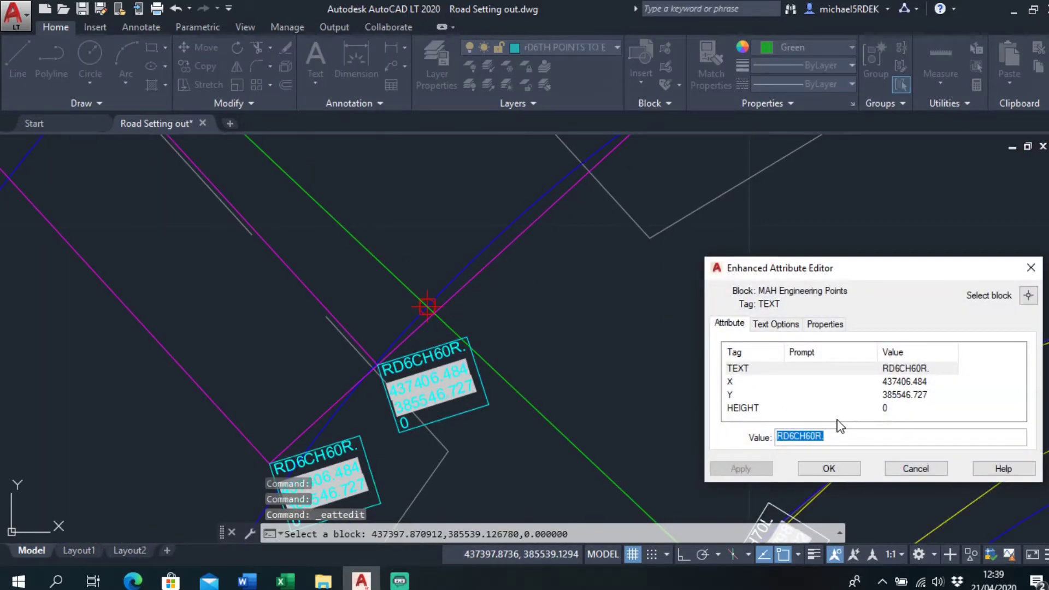
key("ctrl+v")
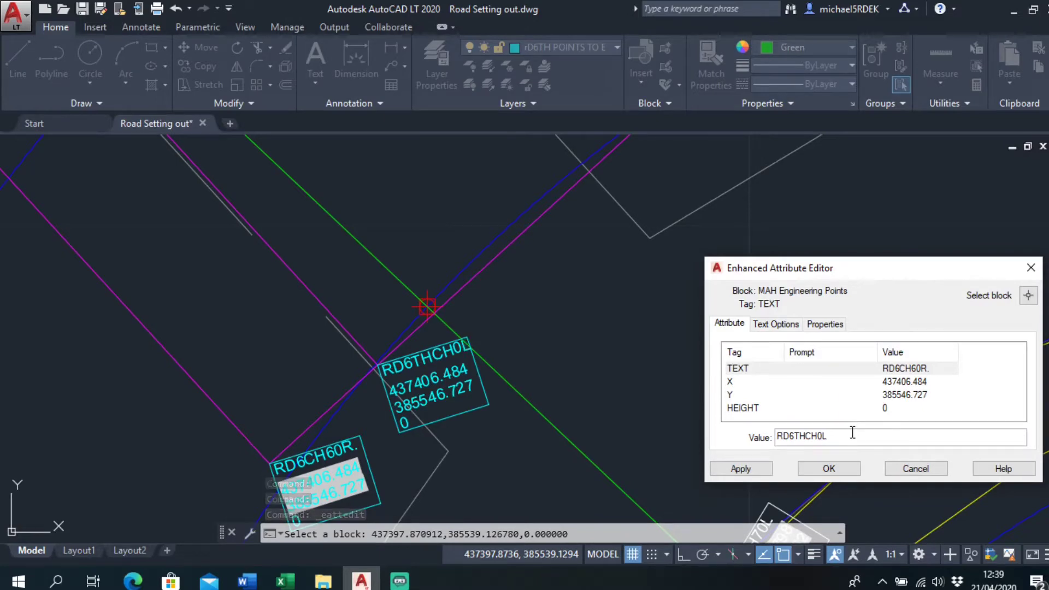
left_click(838, 469)
Rename the left outer point block's TEXT attribute as RD6THCH0L with a trailing full stop
middle_click_drag(243, 419, 417, 276)
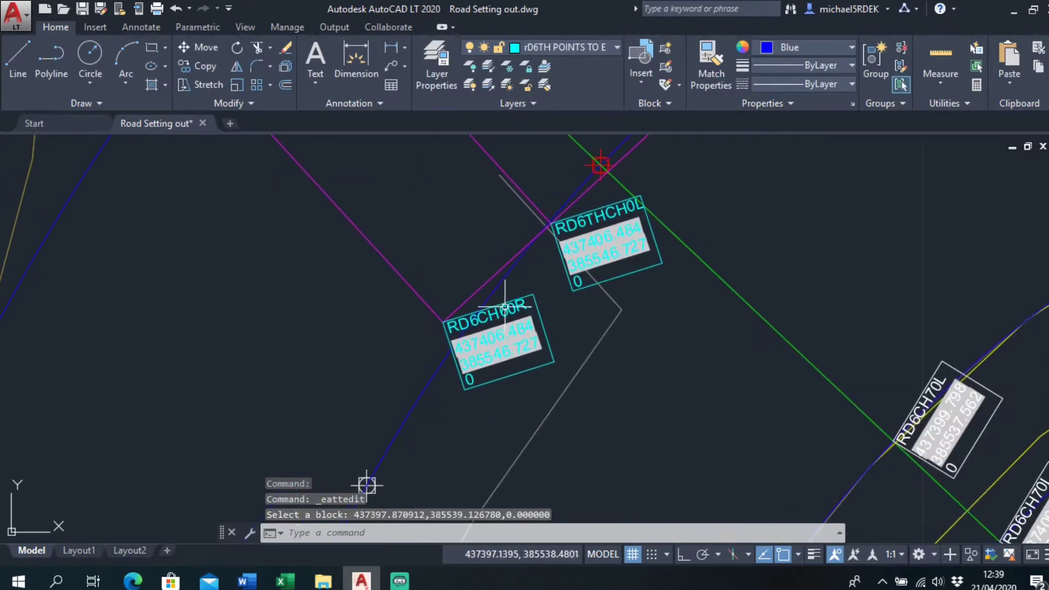
double_click(367, 484)
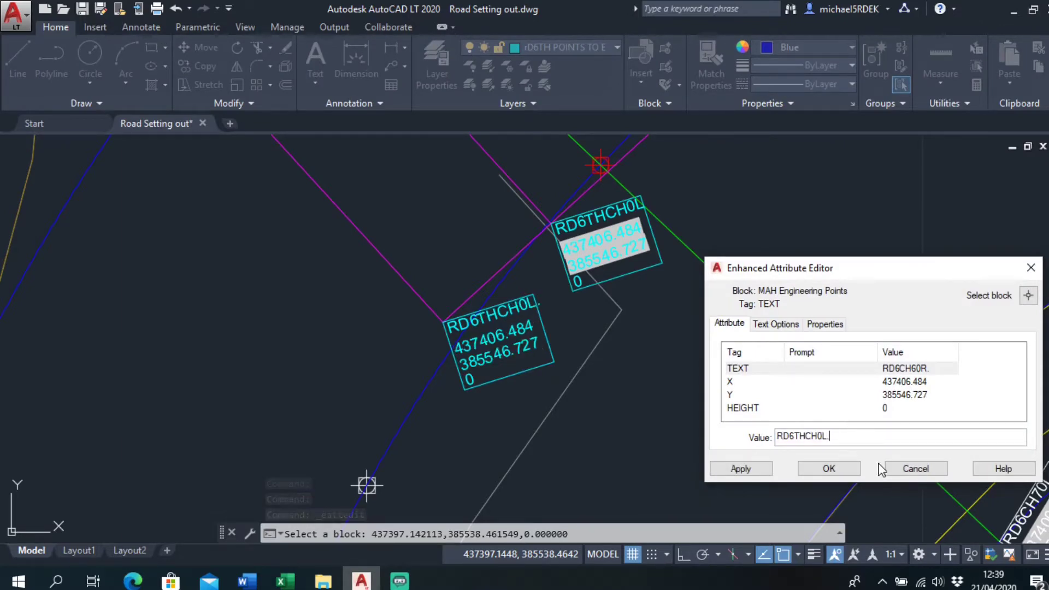
left_click(829, 468)
Create a path array of the four cyan point blocks along the side road's magenta centreline with a spacing of 5
scroll(690, 358, "down", 3)
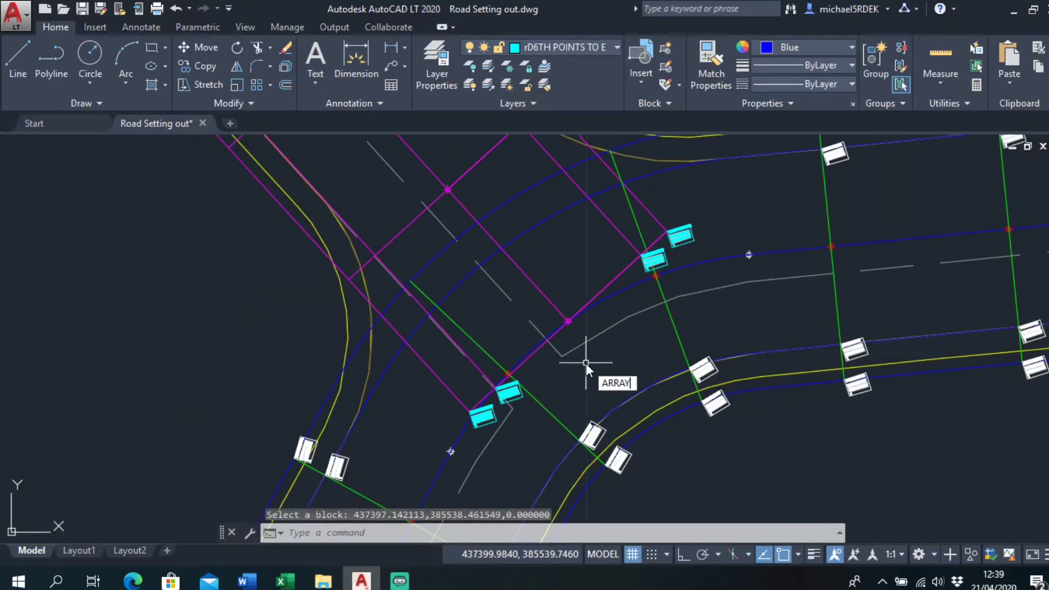
key("Down")
key("Return")
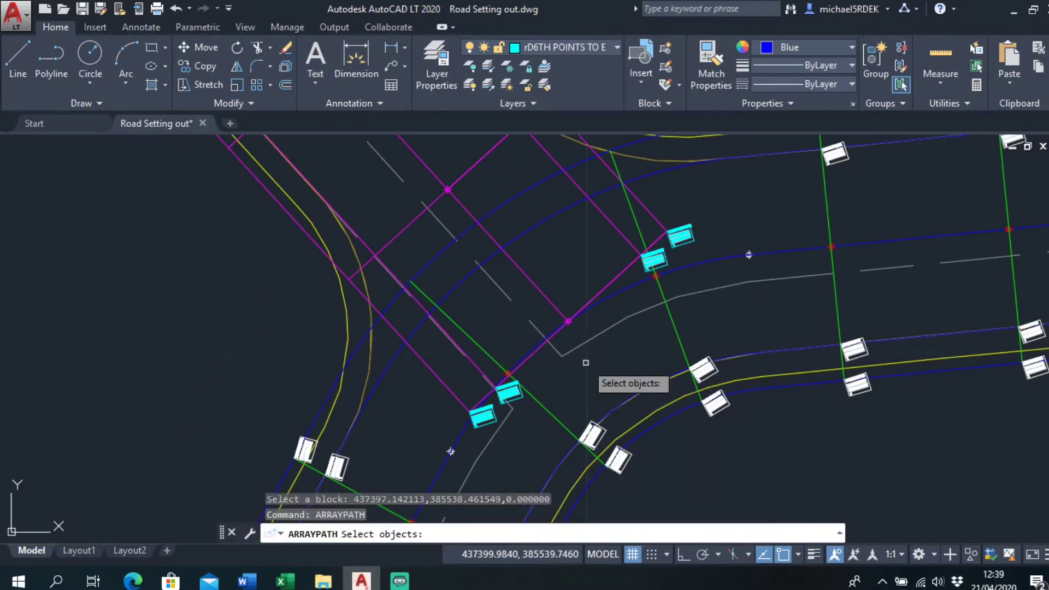
left_click(509, 391)
left_click(483, 416)
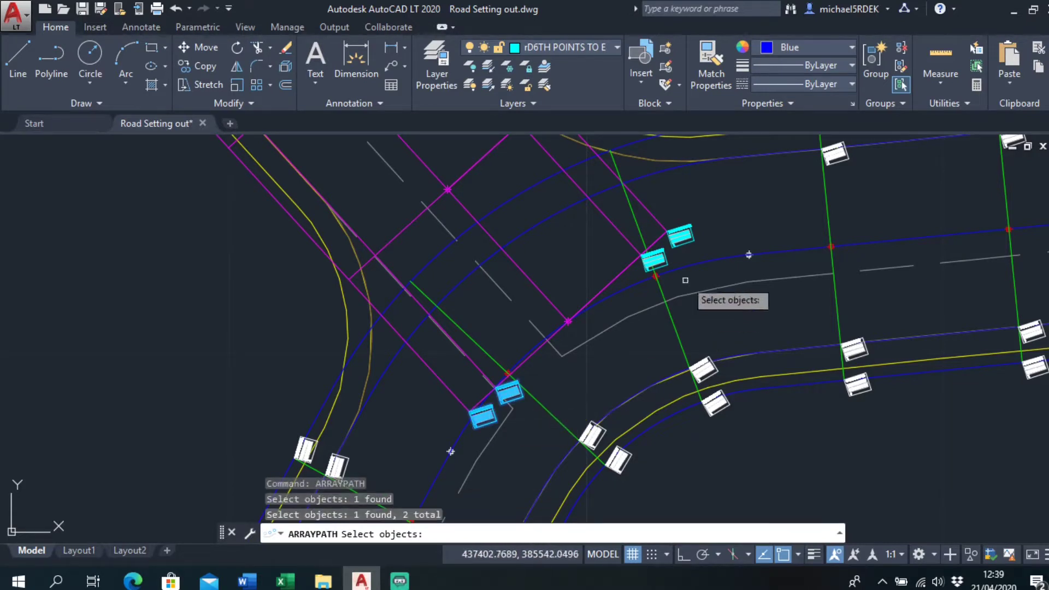
left_click(682, 239)
left_click(651, 261)
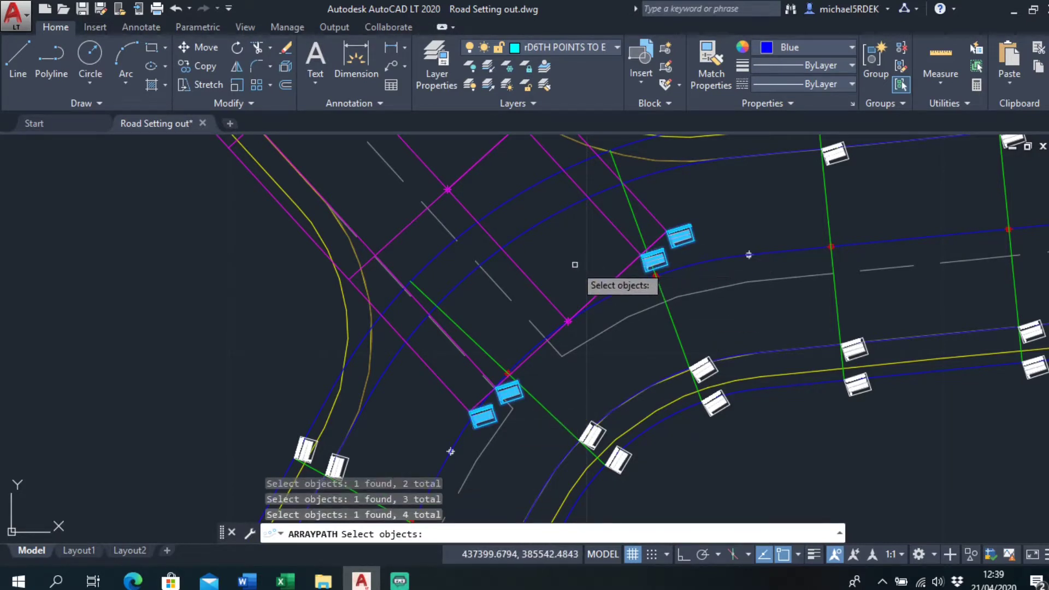
key("Return")
left_click(562, 325)
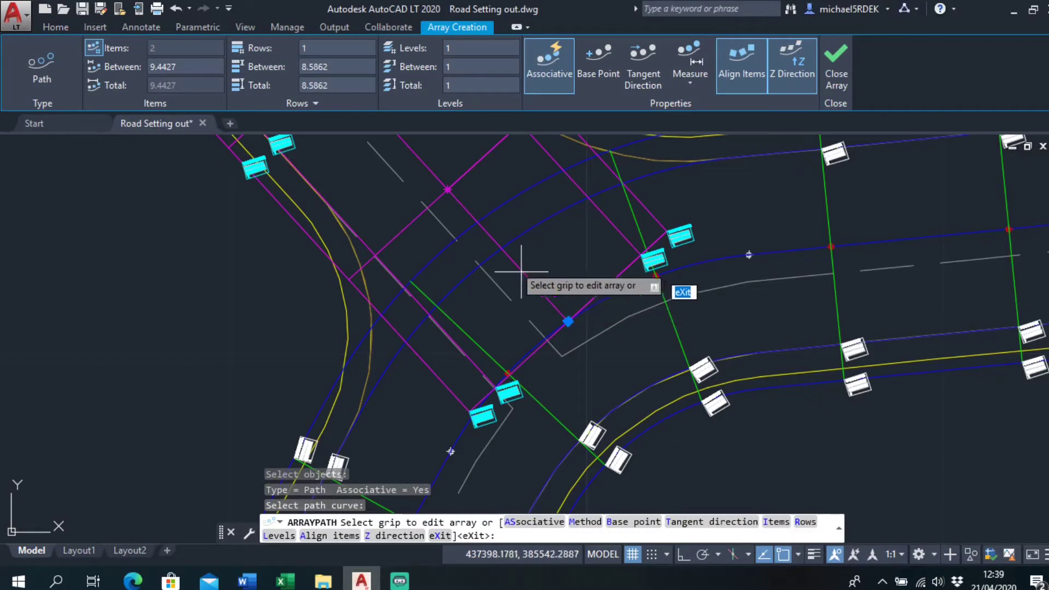
type("5")
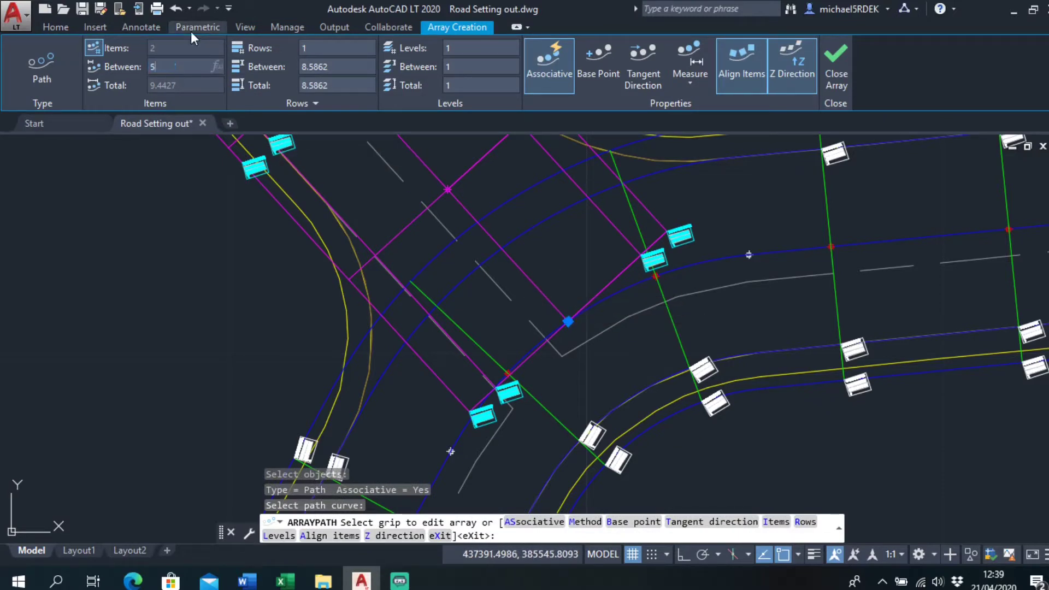
key("Return")
left_click(836, 65)
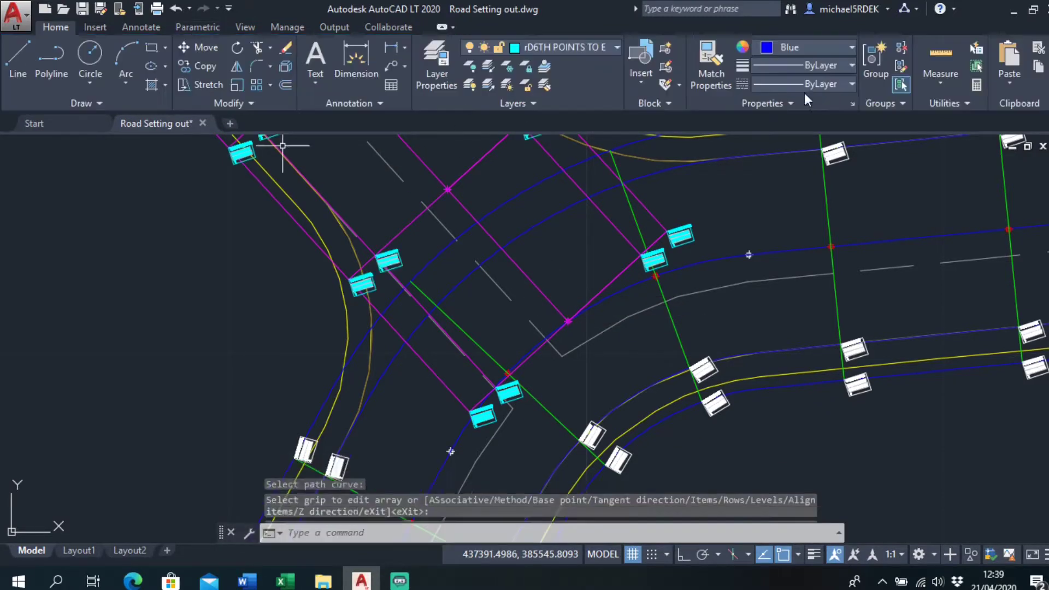
Explode the path array of cyan point blocks along the side road into separate blocks
left_click(399, 270)
left_click(61, 28)
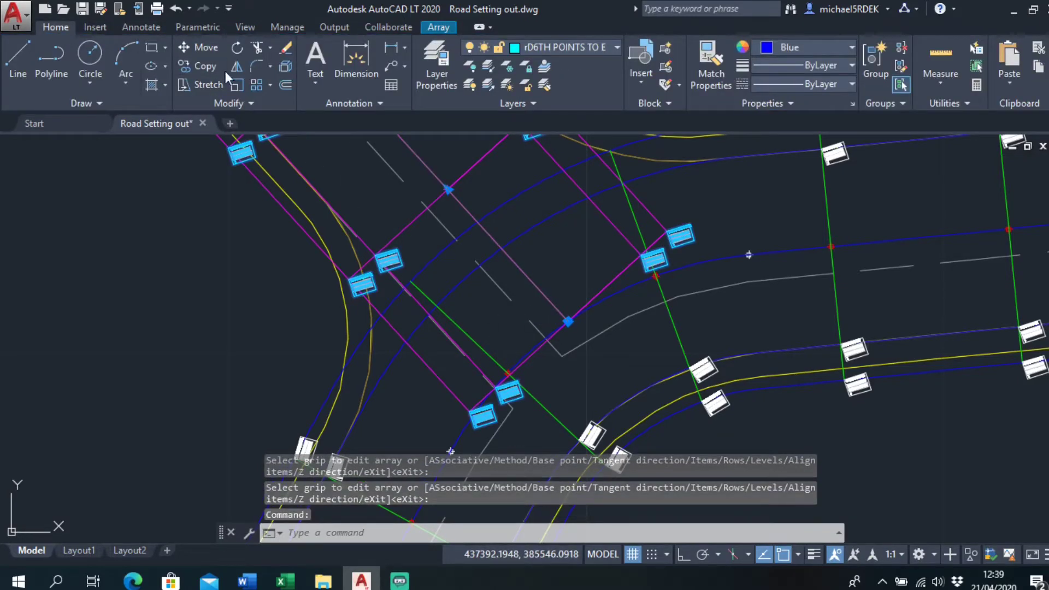
left_click(286, 67)
Delete the four cyan point blocks on the second magenta cross line, where the side road's kerbs curve into Road 6
scroll(506, 339, "up", 4)
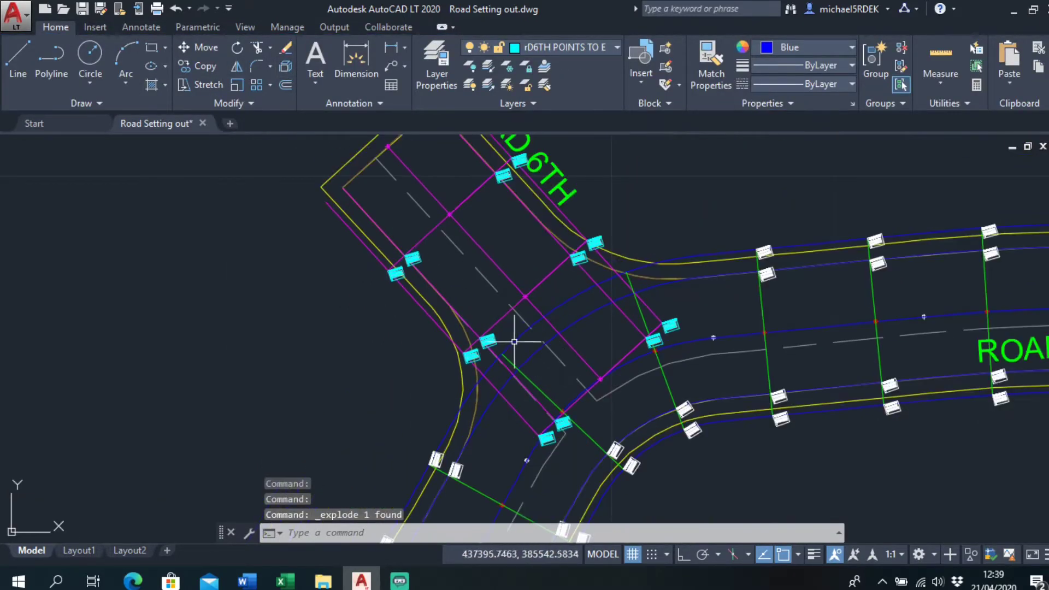
scroll(506, 339, "down", 2)
middle_click_drag(506, 339, 501, 288)
scroll(501, 288, "up", 2)
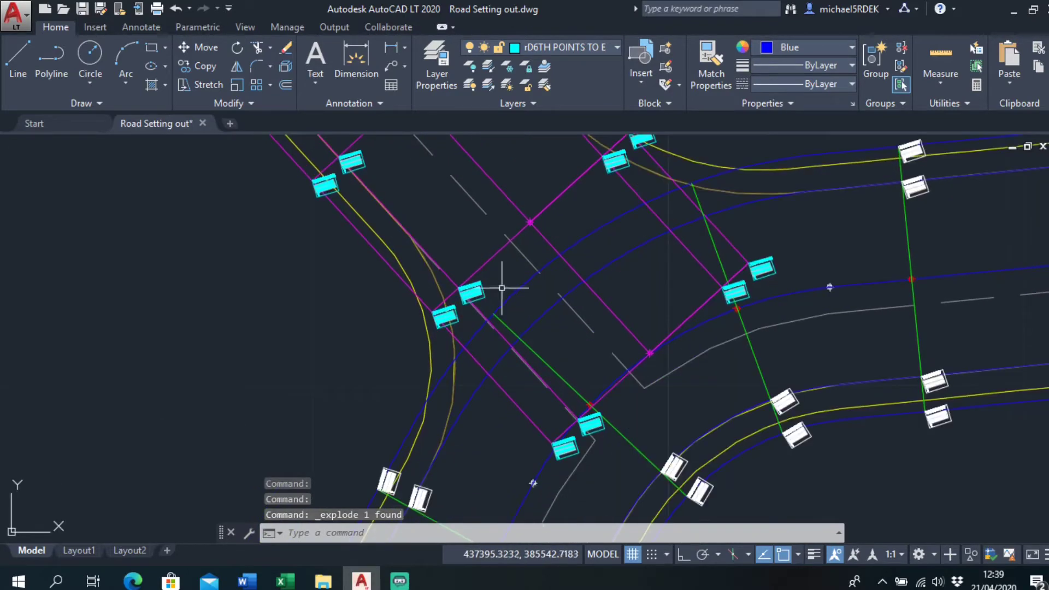
left_click(478, 295)
left_click(444, 317)
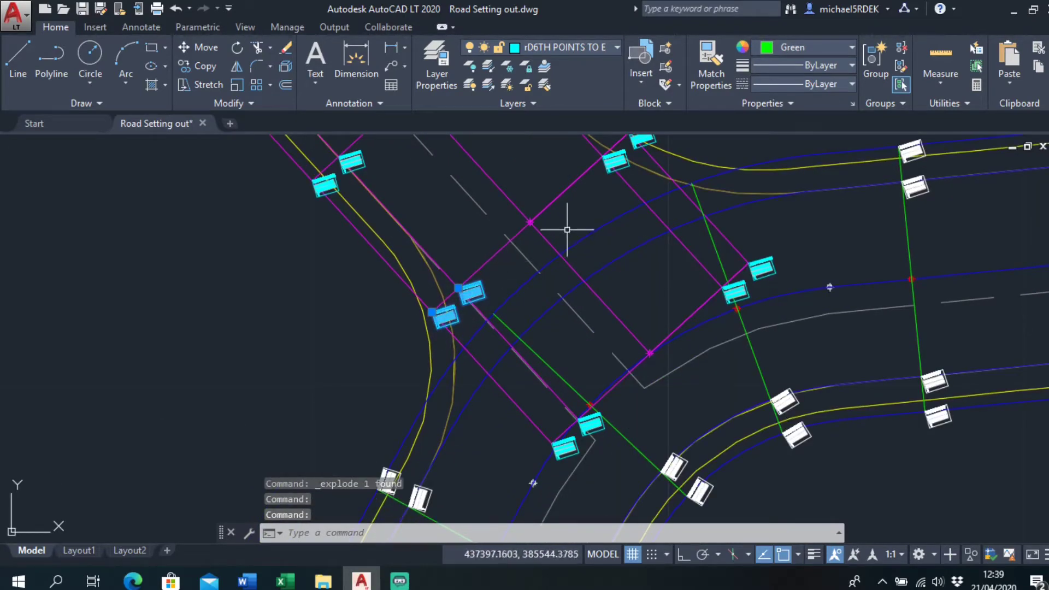
scroll(563, 328, "up", 4)
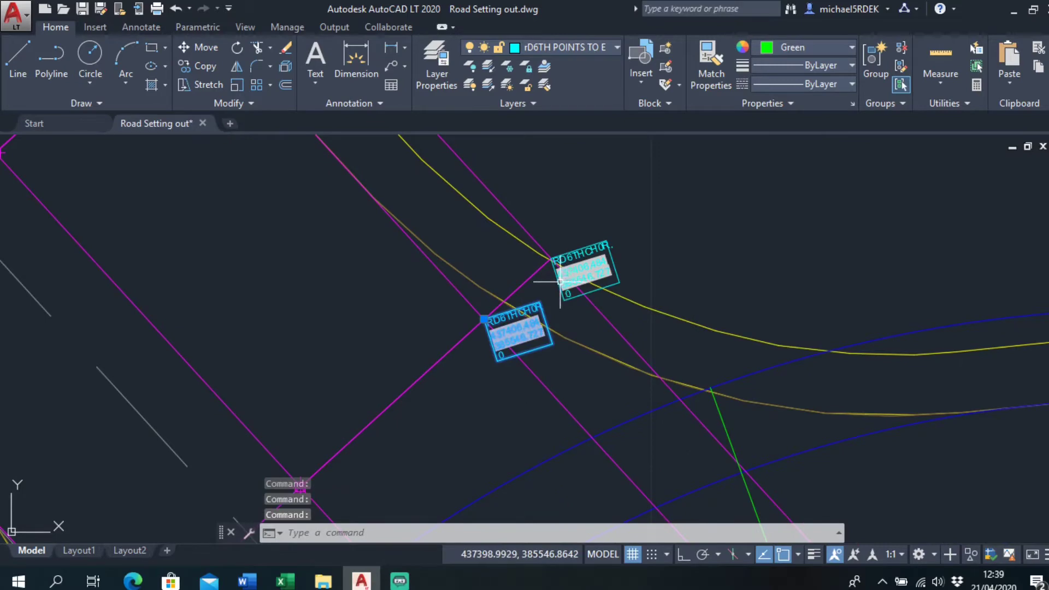
left_click(561, 282)
key("Delete")
Delete the four cyan point blocks on the magenta start line at the Road 6 centreline
scroll(639, 429, "down", 3)
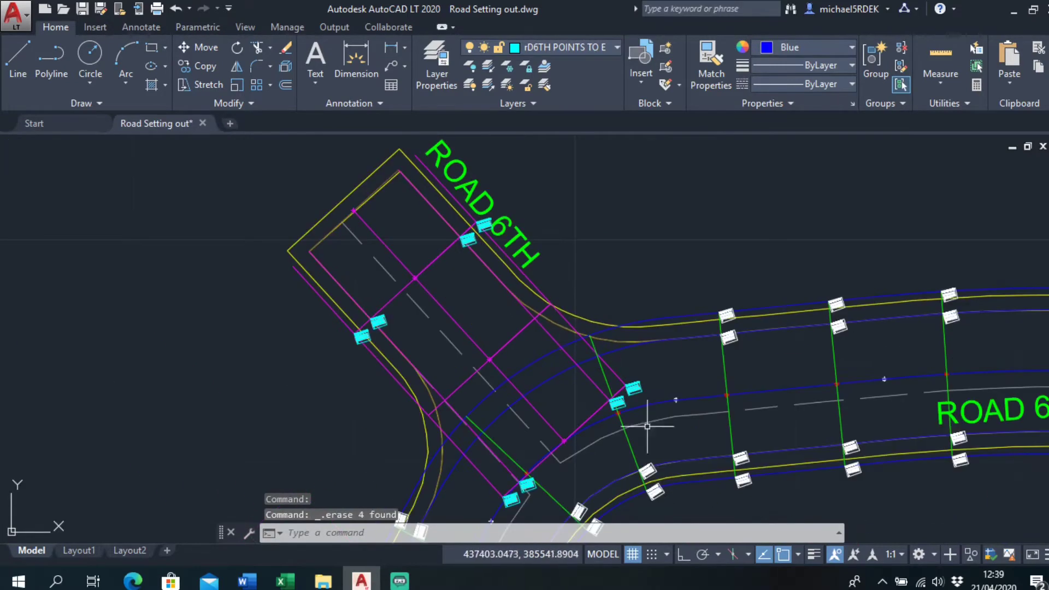
scroll(598, 274, "up", 3)
scroll(625, 208, "up", 3)
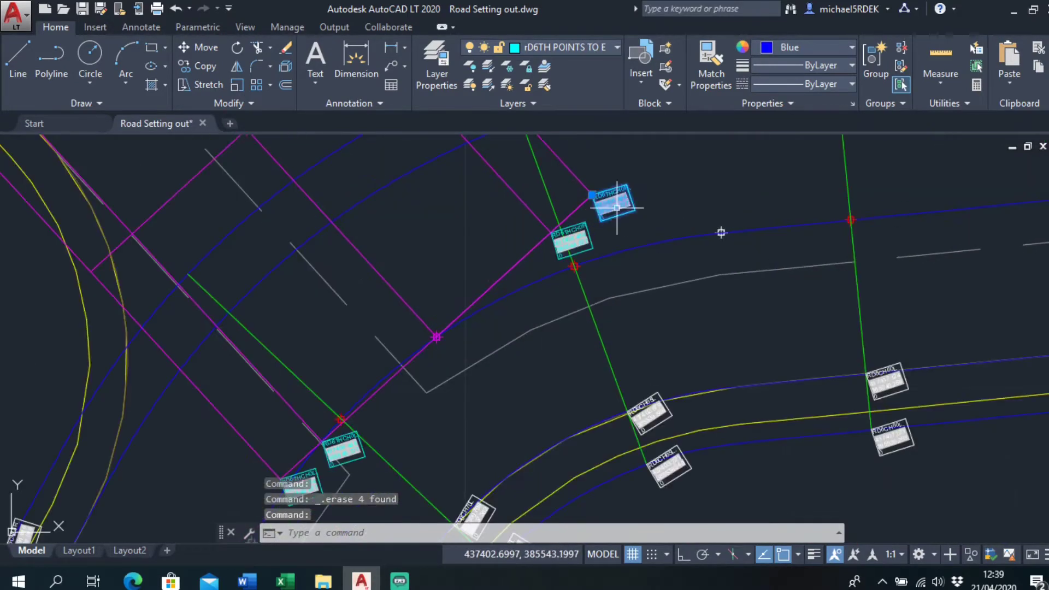
left_click(587, 227)
middle_click_drag(533, 251, 590, 167)
left_click(389, 372)
left_click(356, 407)
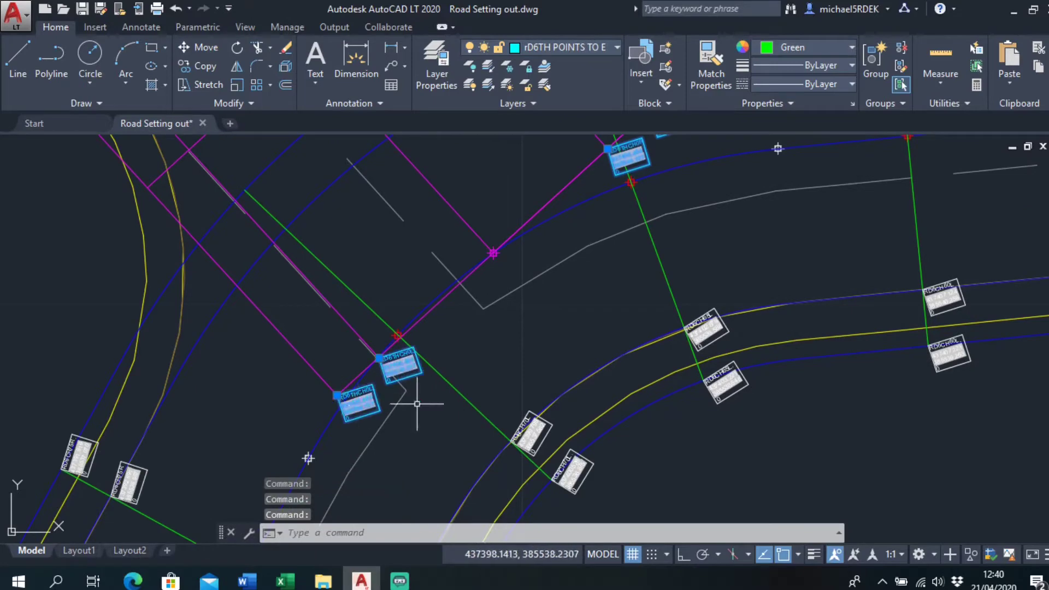
key("Delete")
Copy the remaining right inner point block by its corner to the right inner and outer magenta line ends at the side road's head
scroll(464, 368, "down", 3)
scroll(335, 266, "up", 3)
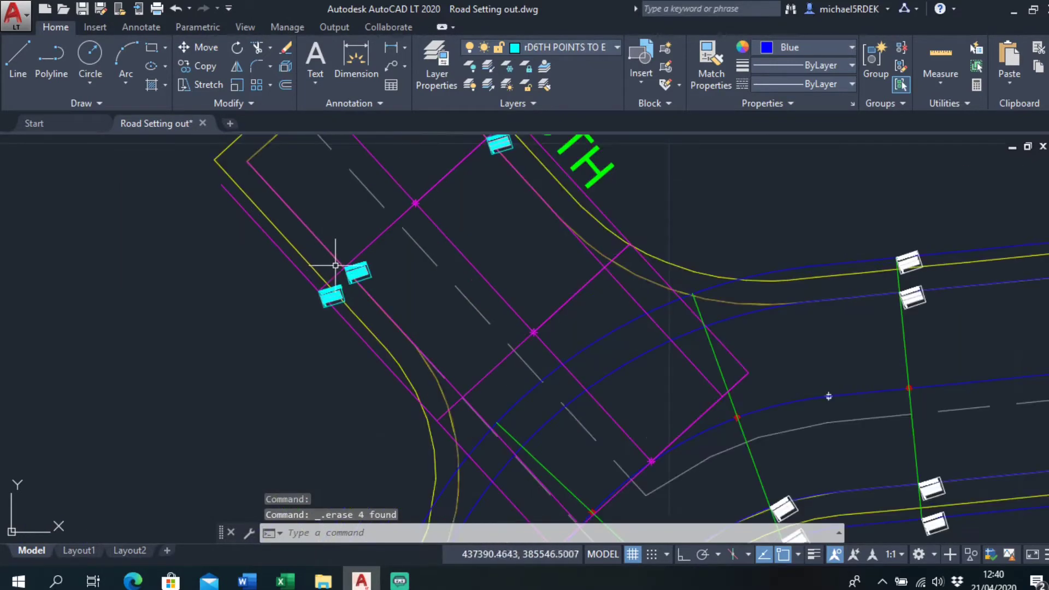
middle_click_drag(360, 258, 368, 370)
middle_click_drag(500, 192, 522, 257)
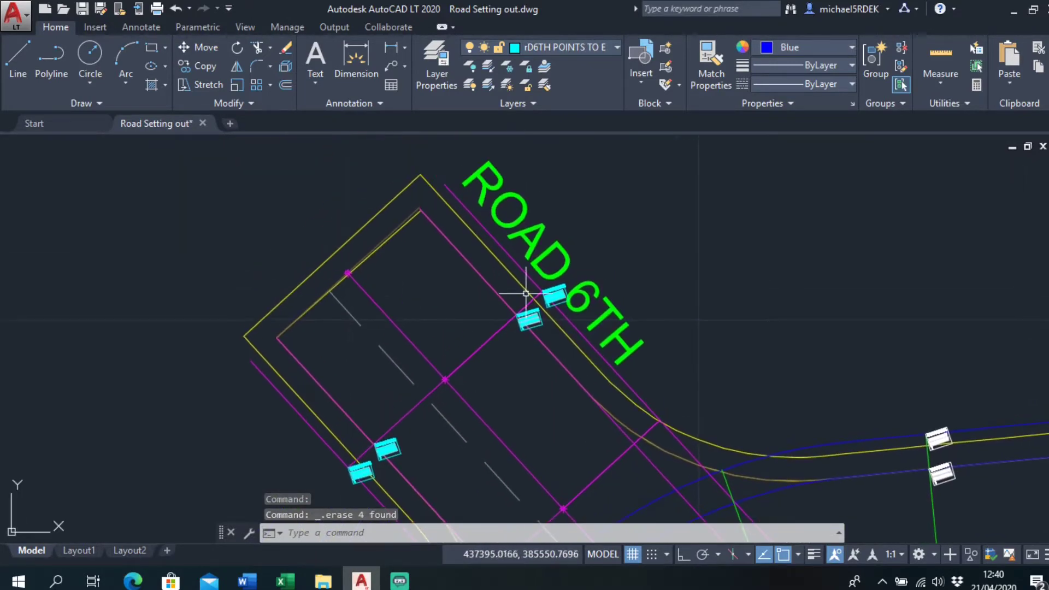
middle_click_drag(478, 349, 492, 262)
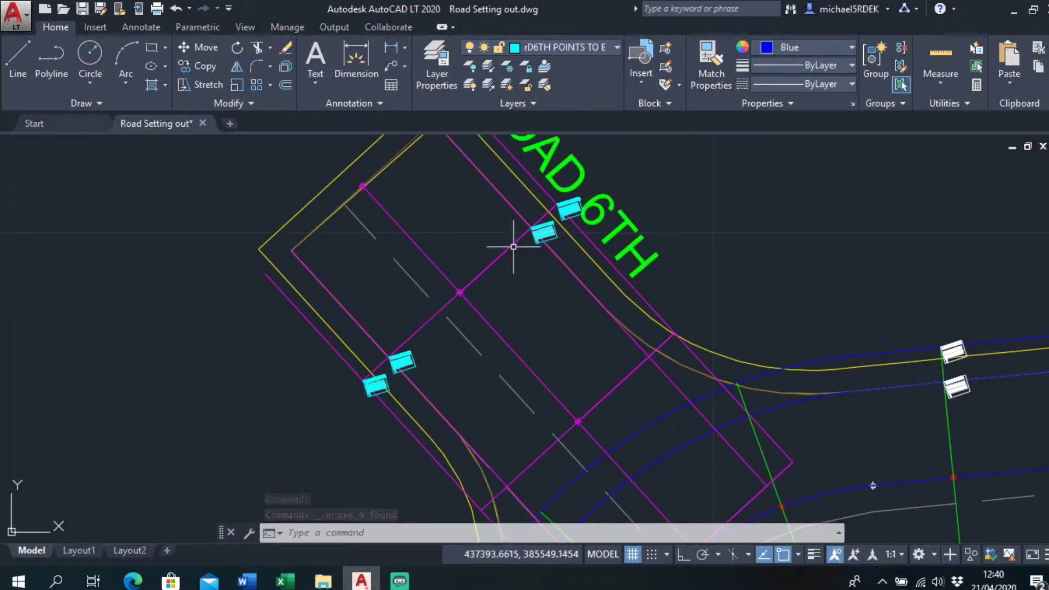
middle_click_drag(529, 217, 452, 318)
left_click(214, 62)
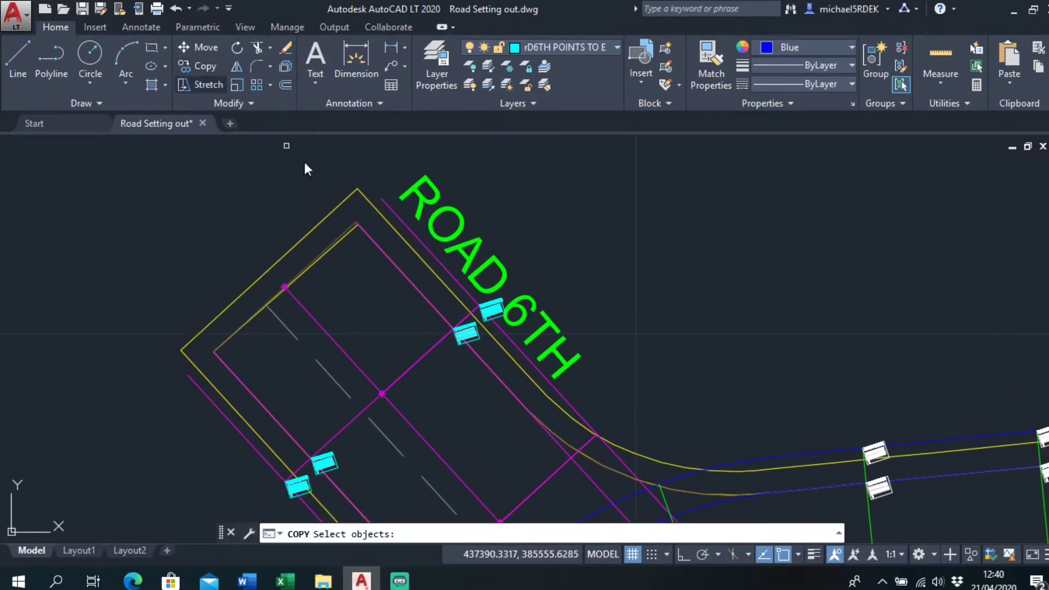
scroll(459, 363, "up", 5)
left_click(481, 371)
key("Return")
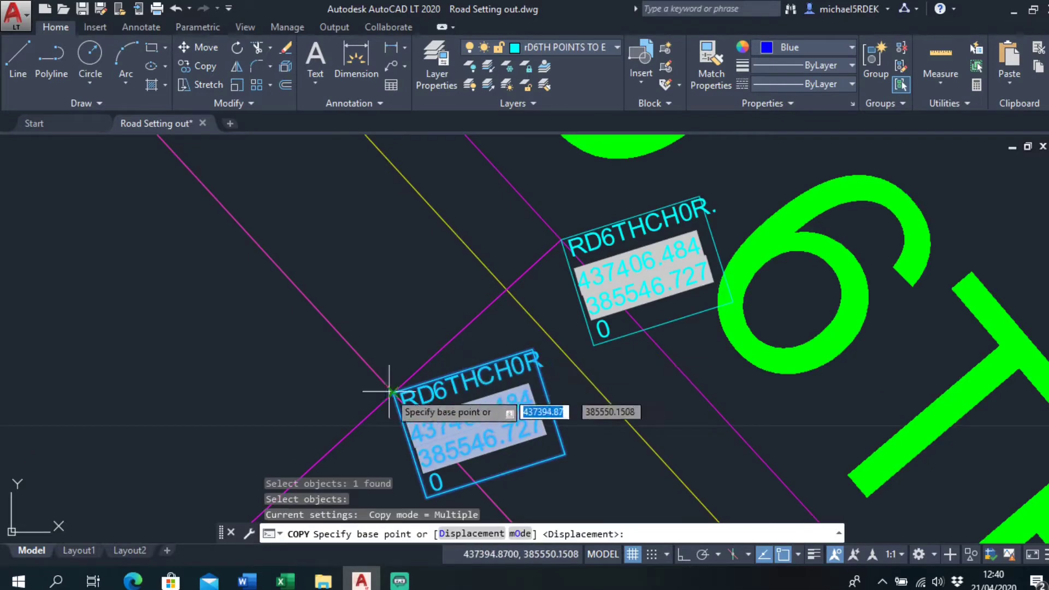
left_click(429, 375)
scroll(437, 371, "down", 4)
scroll(344, 335, "down", 2)
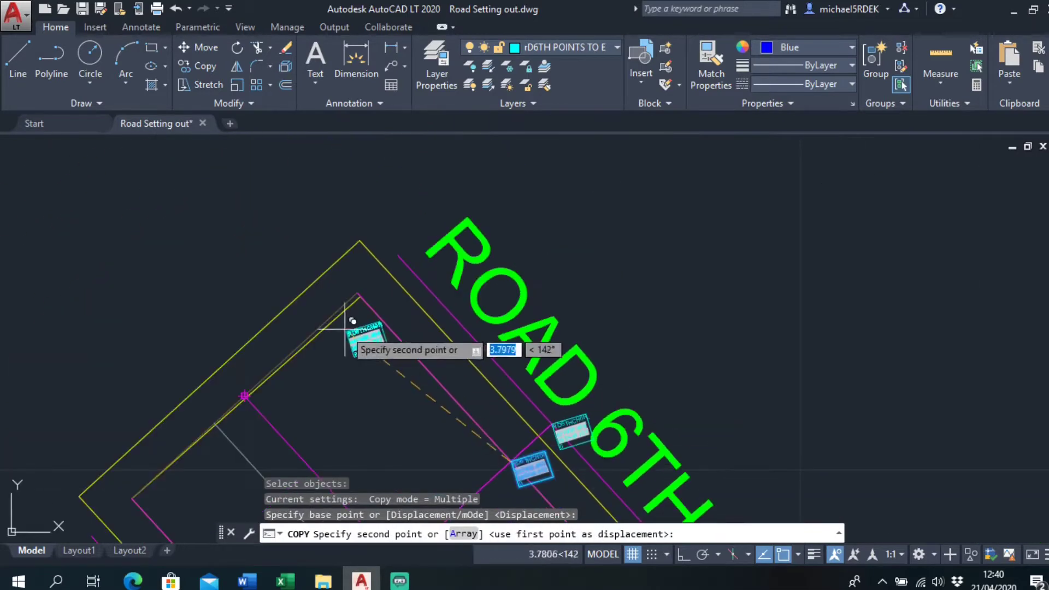
scroll(356, 262, "up", 10)
scroll(278, 272, "up", 5)
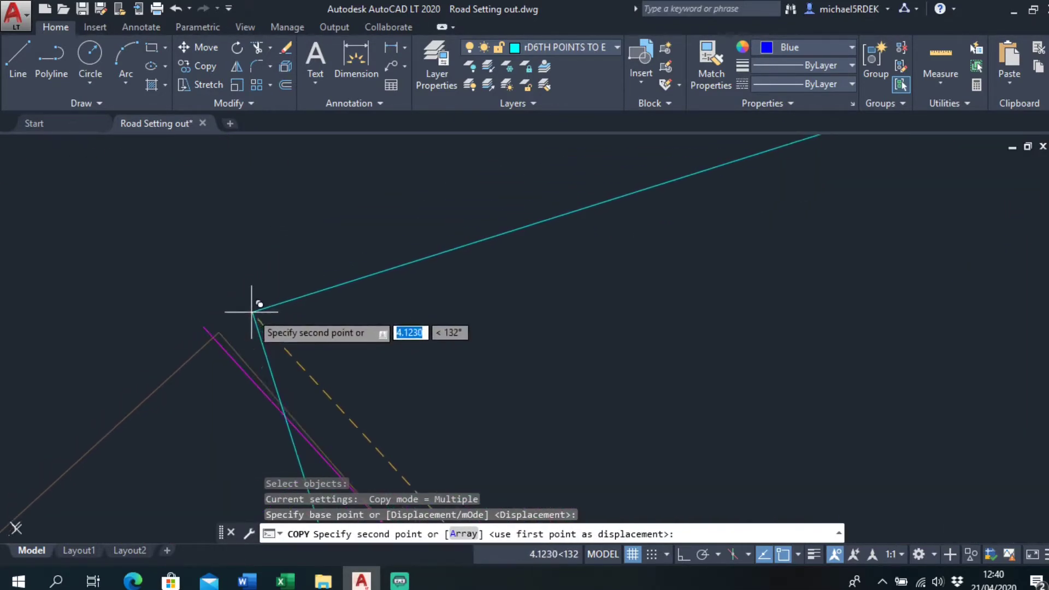
left_click(204, 327)
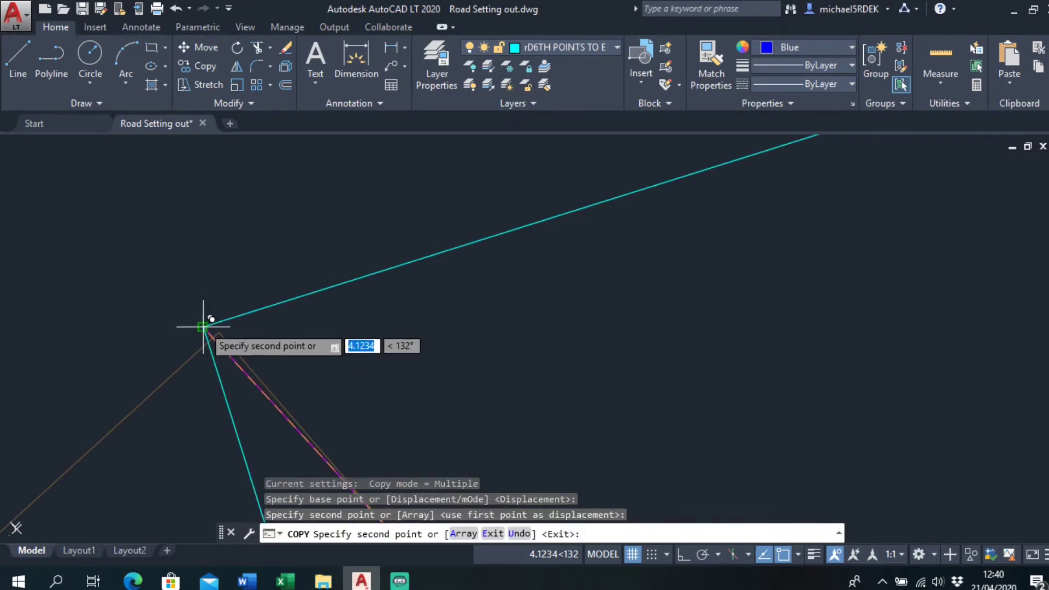
scroll(288, 283, "down", 8)
middle_click_drag(403, 248, 385, 325)
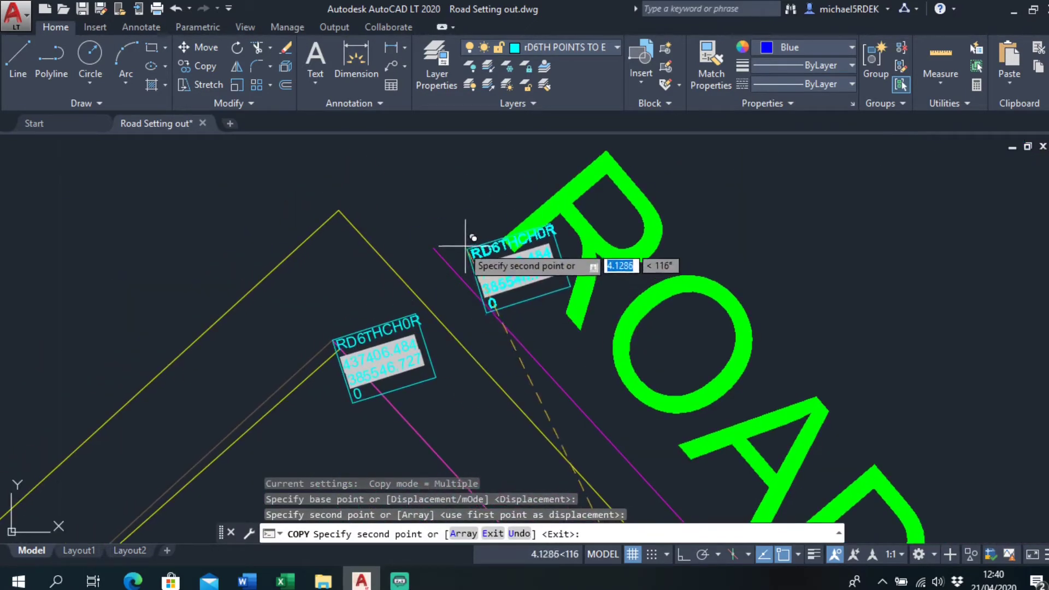
left_click(435, 248)
Place further copies of the point block at the left inner and outer magenta line ends, and finish copying
scroll(306, 362, "down", 4)
middle_click_drag(218, 475, 472, 251)
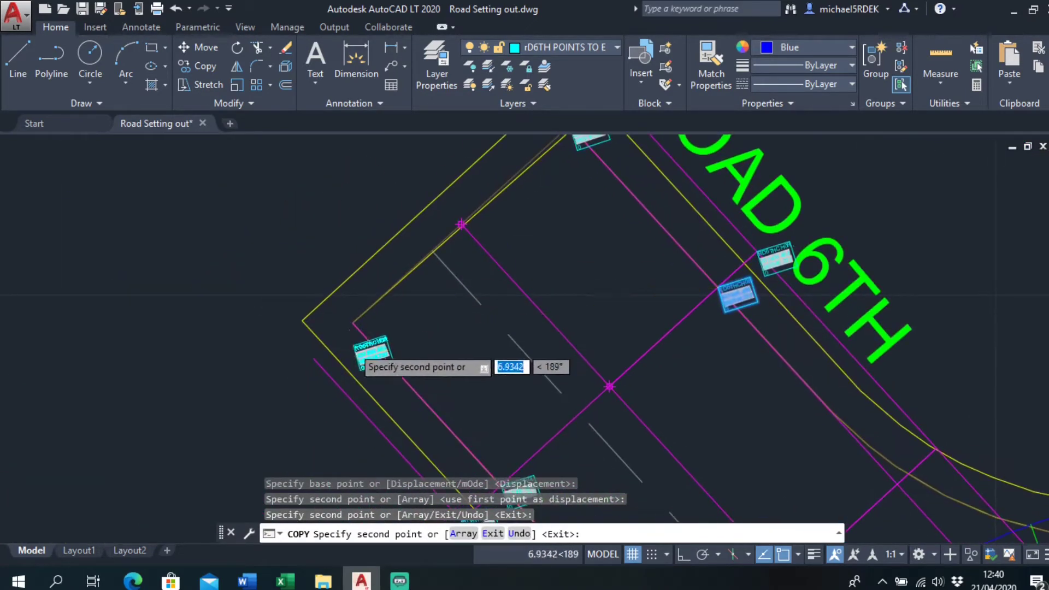
scroll(359, 328, "up", 8)
middle_click_drag(233, 238, 456, 252)
scroll(391, 284, "up", 5)
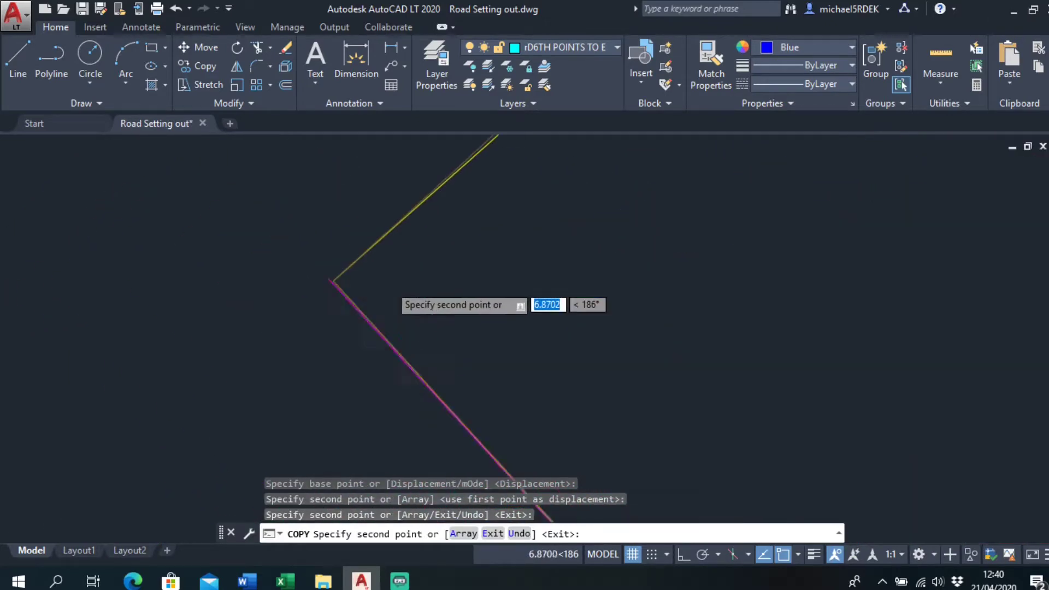
left_click(232, 266)
scroll(289, 307, "down", 4)
scroll(276, 297, "down", 5)
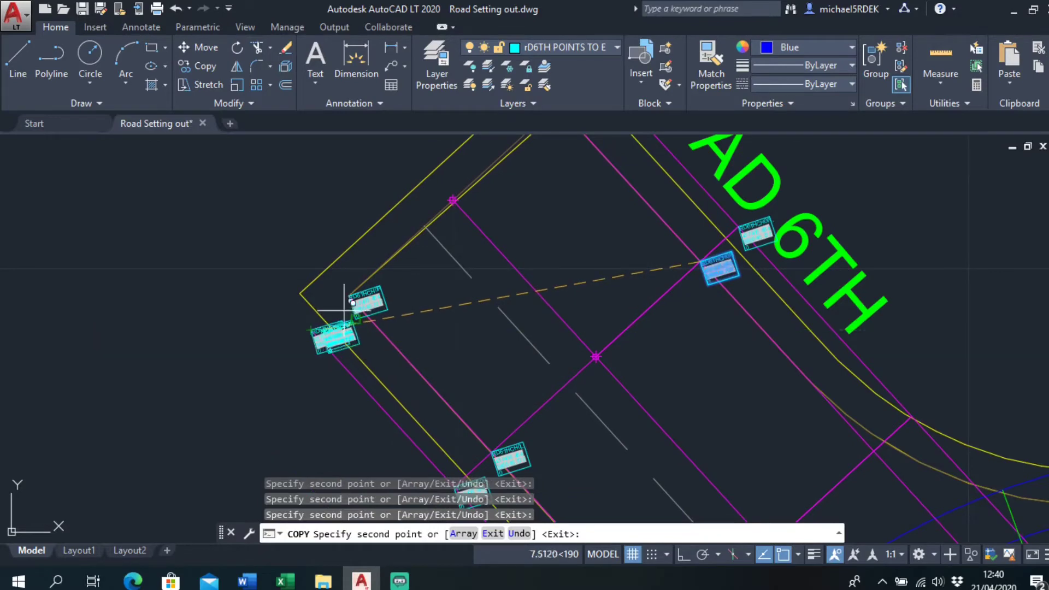
scroll(316, 333, "up", 6)
right_click(312, 284)
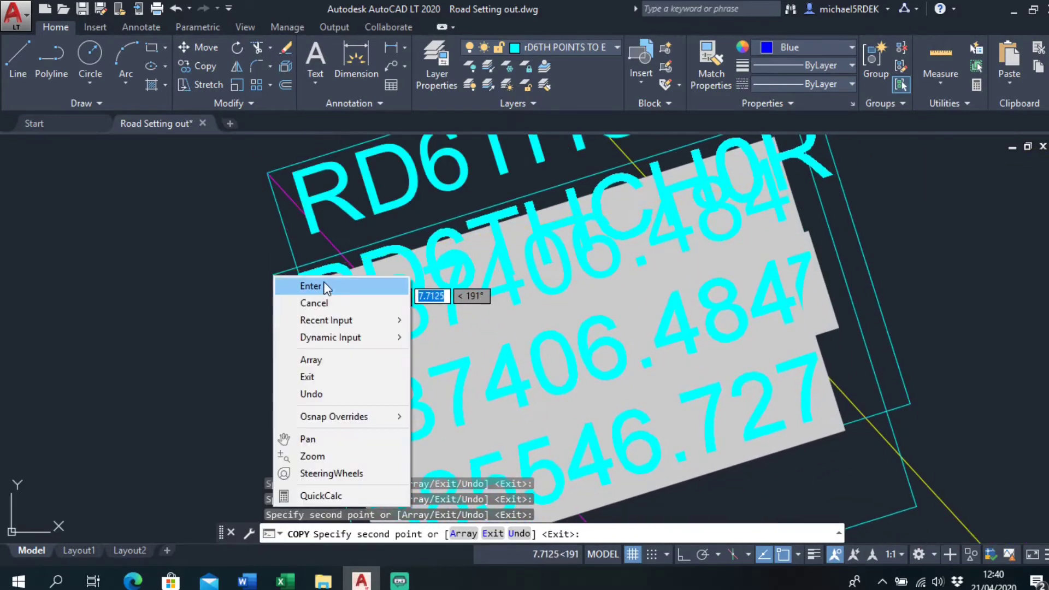
left_click(335, 286)
Change the TEXT attribute of the left outer end point block to RD6THEPL with a trailing full stop
scroll(391, 293, "down", 5)
double_click(422, 279)
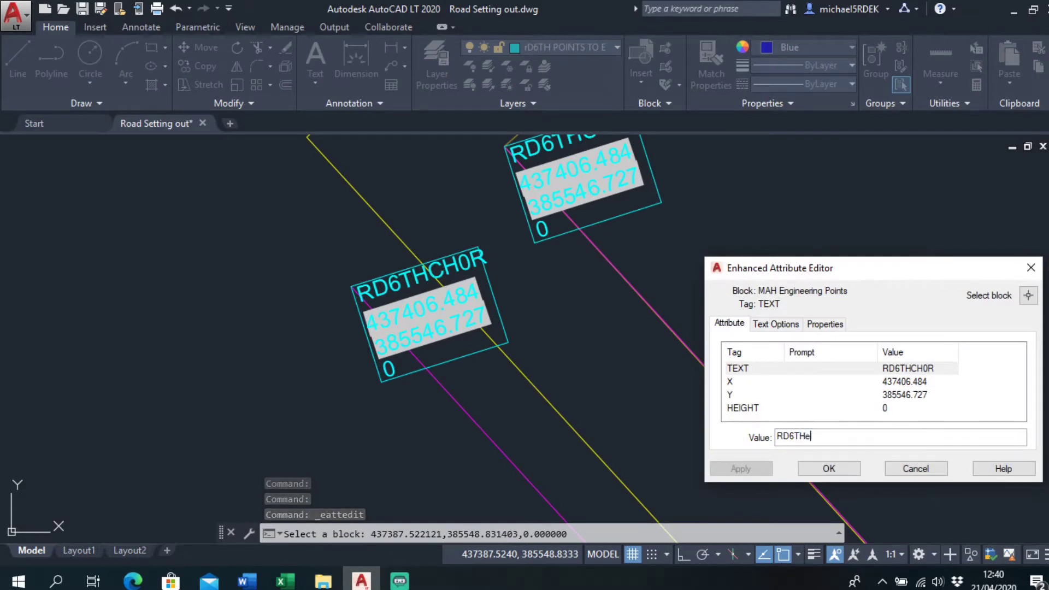
type("RD6THep")
key("BackSpace")
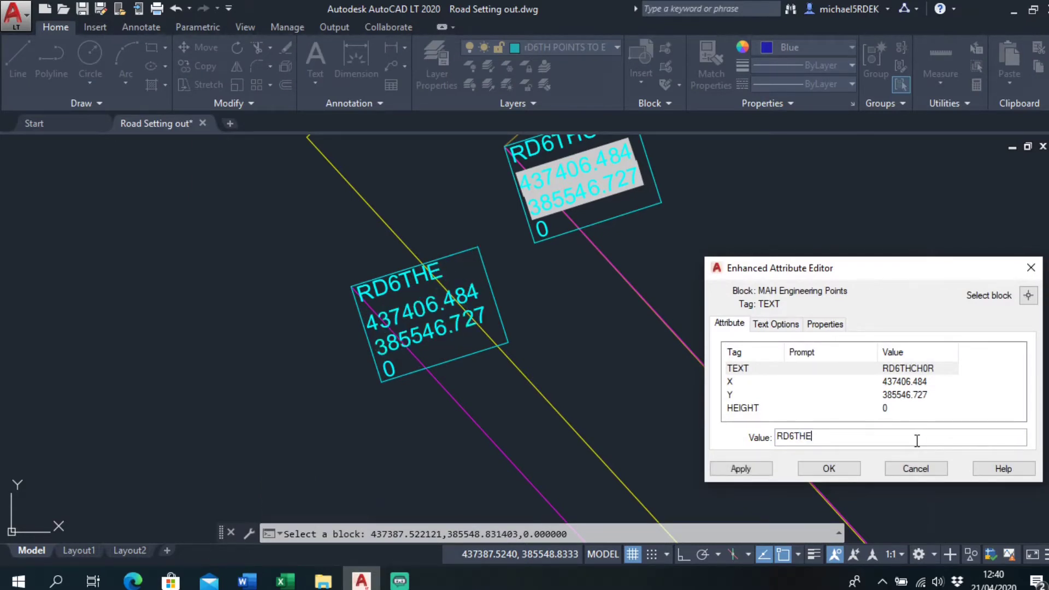
left_click(837, 474)
Change the TEXT attribute of the left inner end point block to RD6THEPL
middle_click_drag(752, 317, 724, 379)
double_click(553, 201)
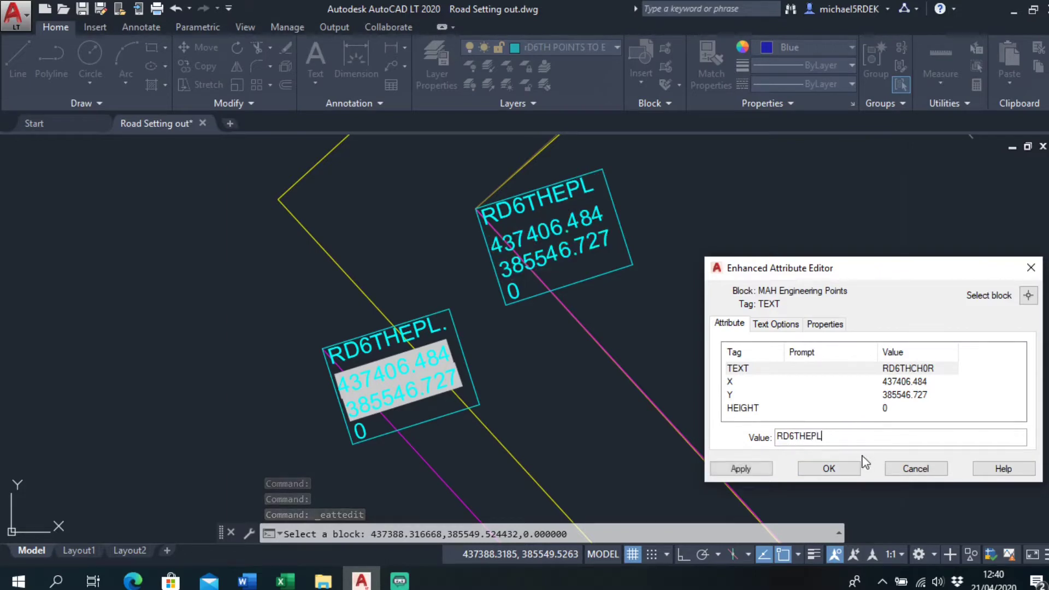
left_click(837, 468)
Change the TEXT attribute of the right inner end point block to RD6THEPR
scroll(808, 380, "down", 1)
middle_click_drag(807, 380, 579, 501)
middle_click_drag(785, 231, 552, 423)
scroll(574, 361, "down", 5)
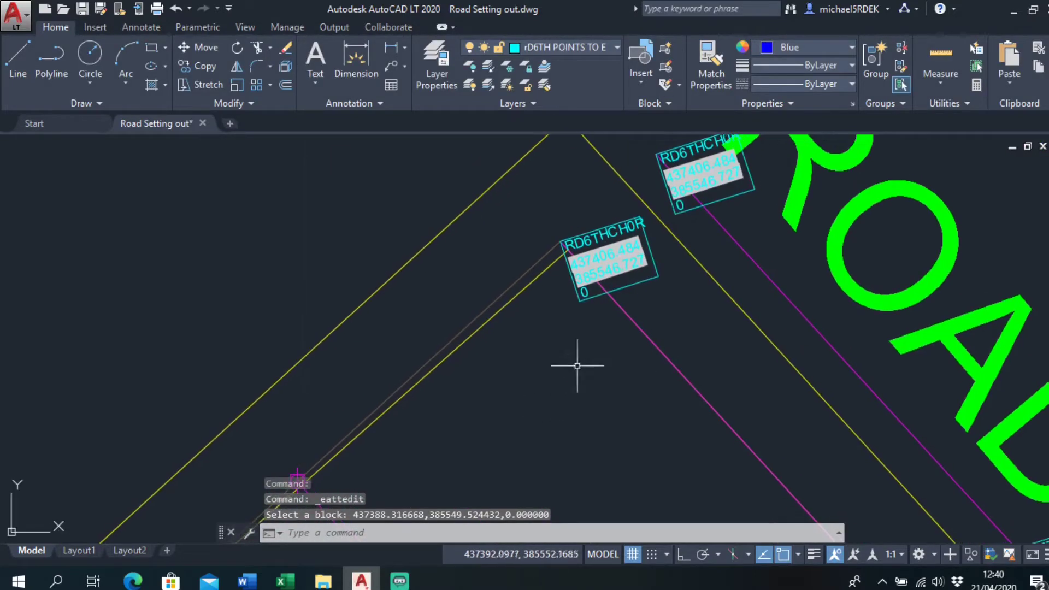
left_click(606, 257)
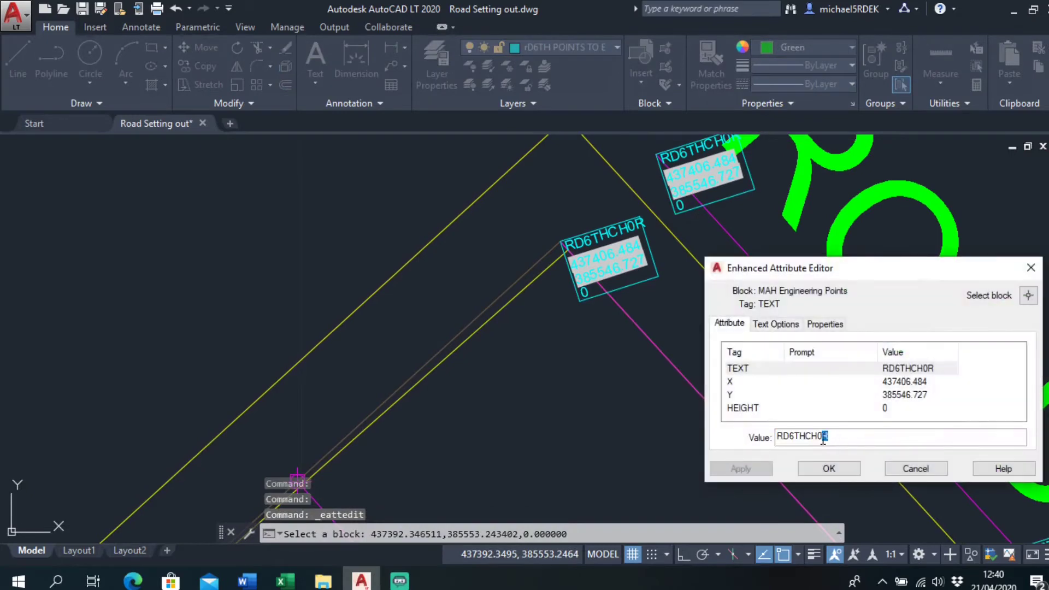
type("RD6THEP")
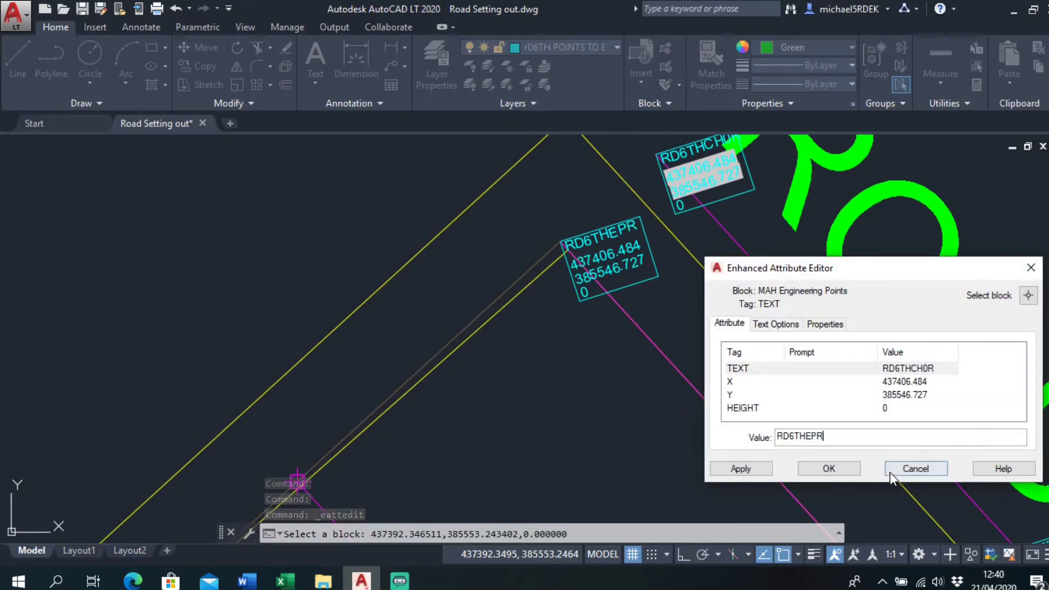
left_click(839, 468)
Change the TEXT attribute of the right outer end point block to RD6THRPR with a trailing full stop
middle_click_drag(789, 290, 686, 372)
left_click(603, 227)
left_click(603, 227)
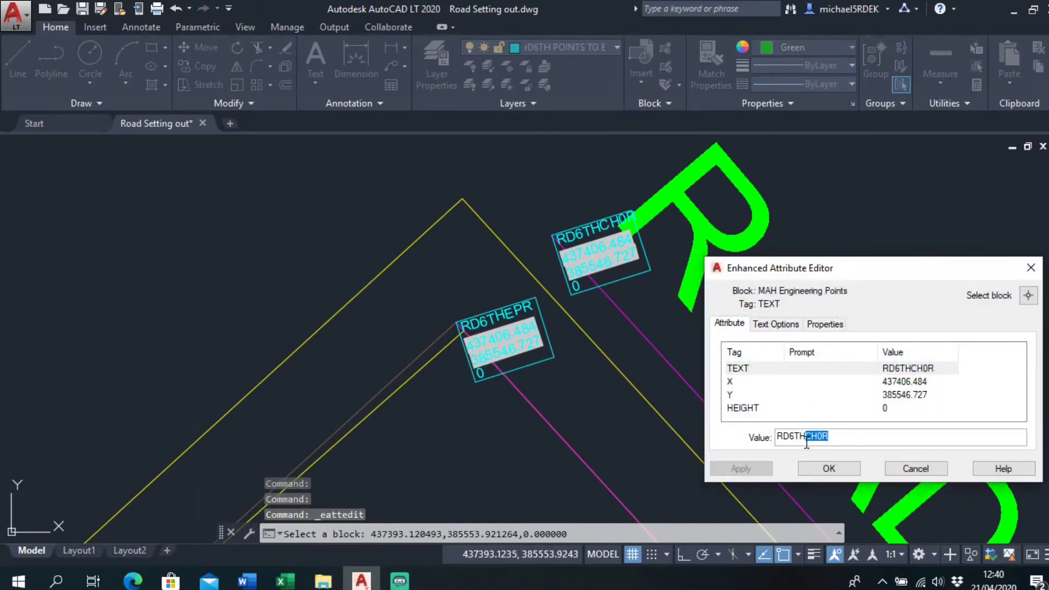
type("RD6THRPR.")
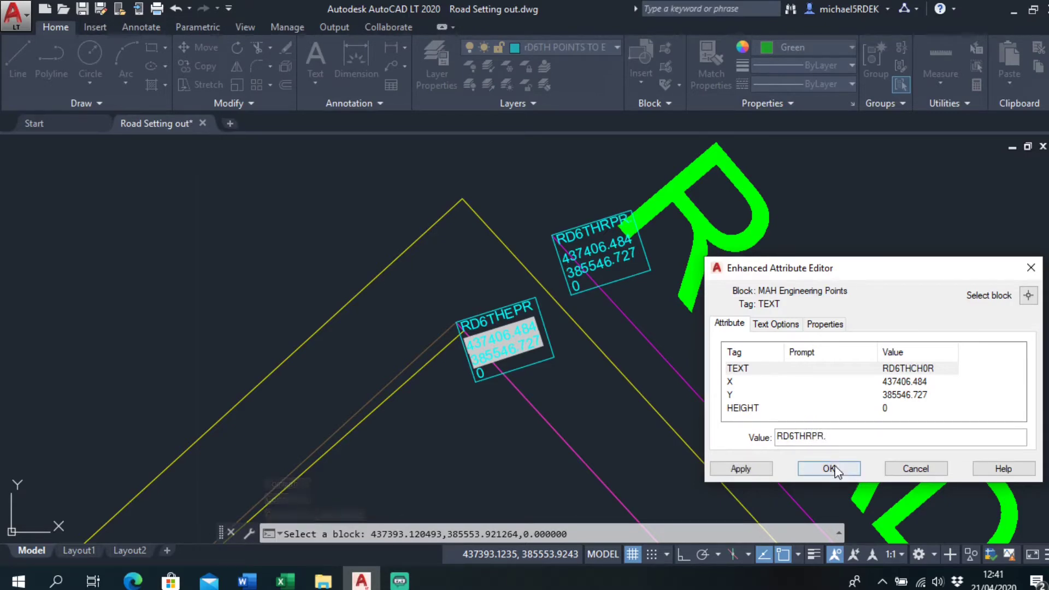
left_click(830, 469)
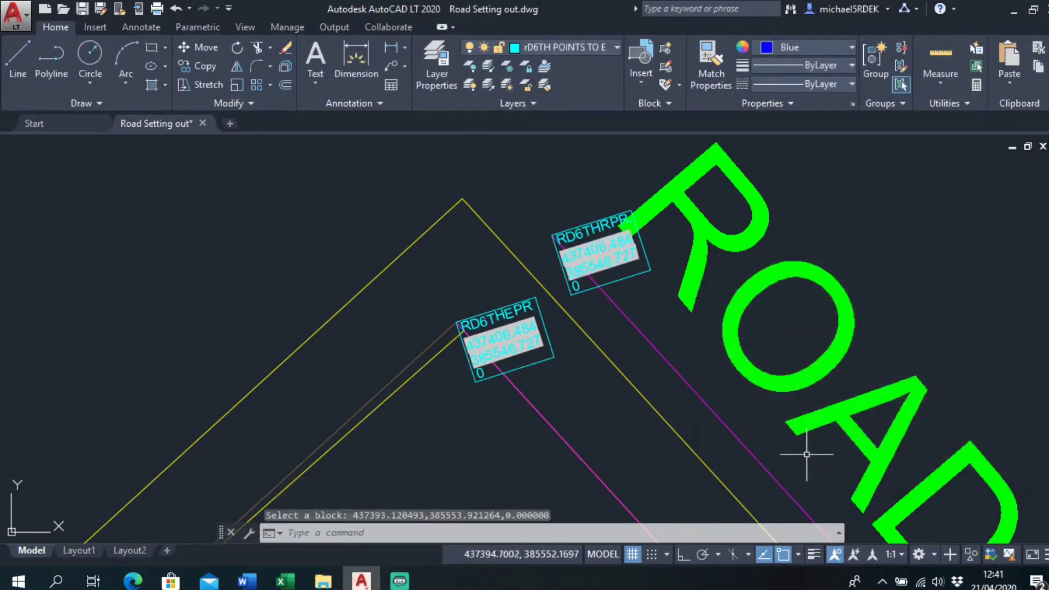
Erase the four Road 6 and four Road 5 point blocks lying across the mouth of the Road 5 and Road 6 junction
scroll(625, 297, "down", 6)
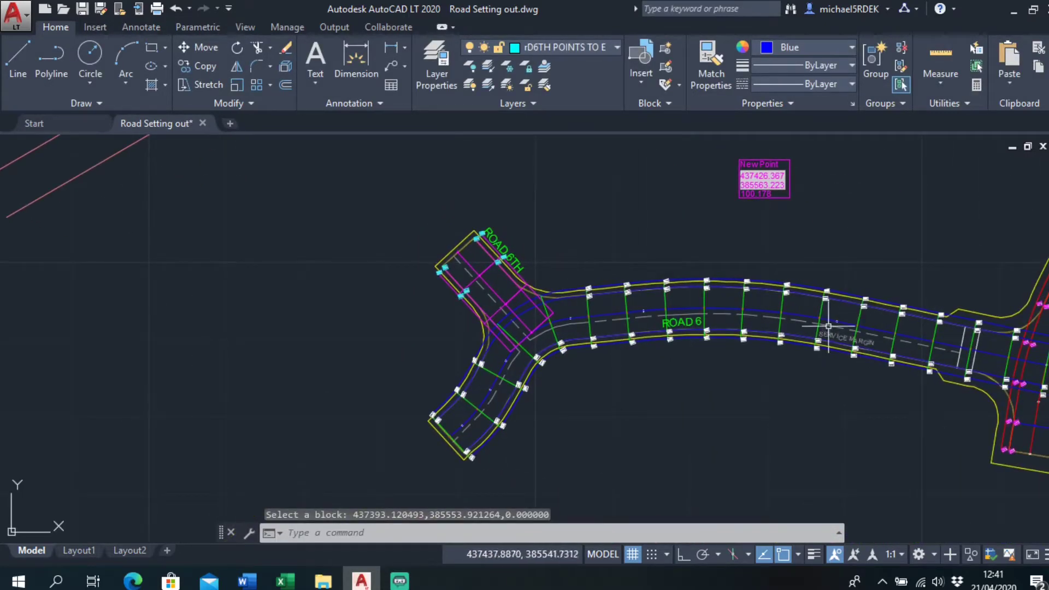
middle_click_drag(722, 339, 390, 313)
scroll(665, 319, "up", 3)
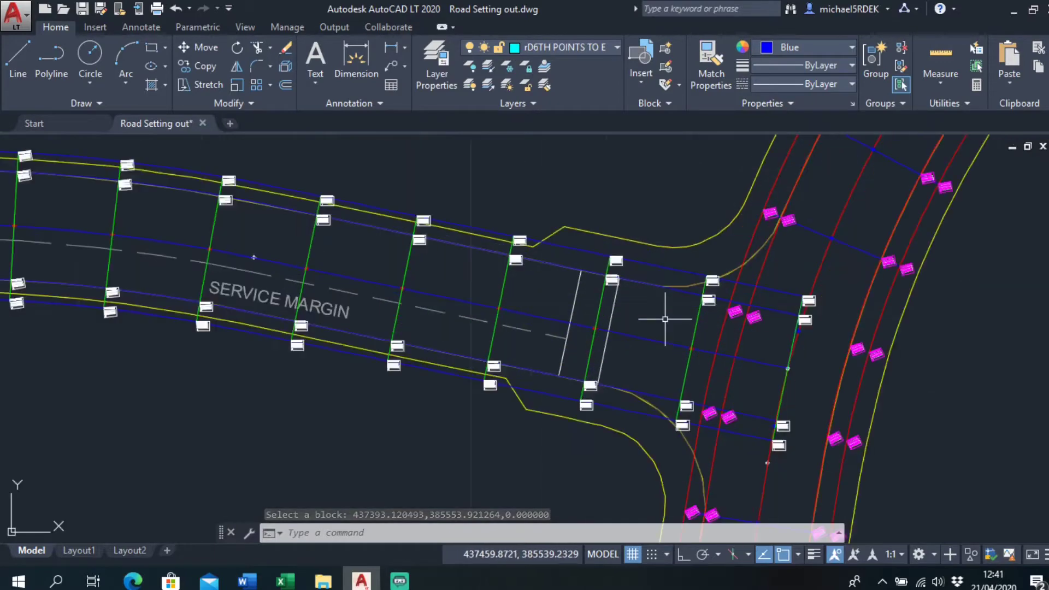
scroll(737, 268, "up", 2)
left_click(741, 262)
left_click(730, 327)
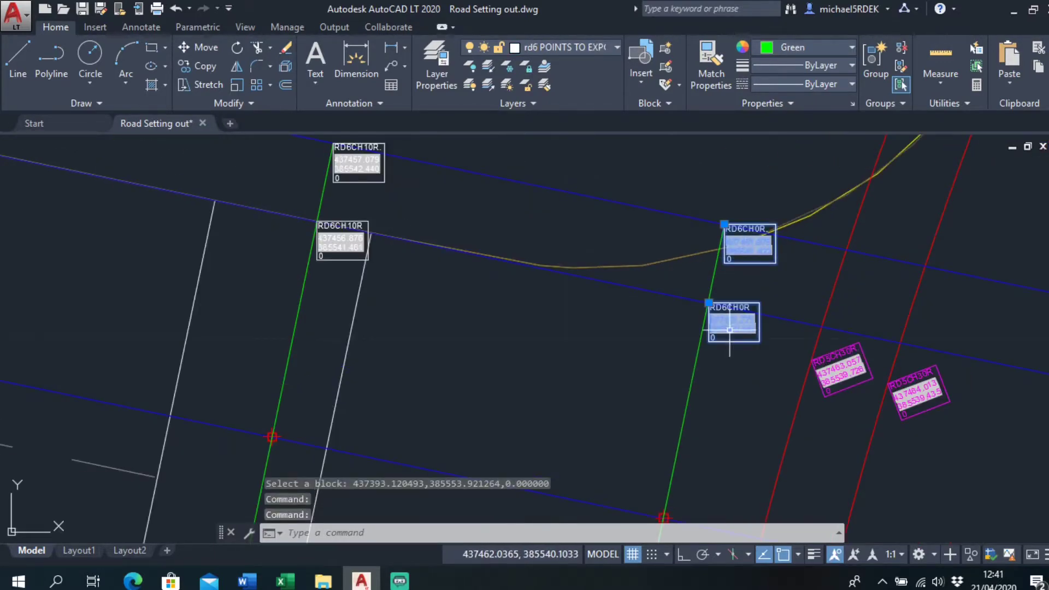
scroll(660, 314, "down", 2)
middle_click_drag(660, 314, 580, 284)
left_click(652, 305)
left_click(682, 313)
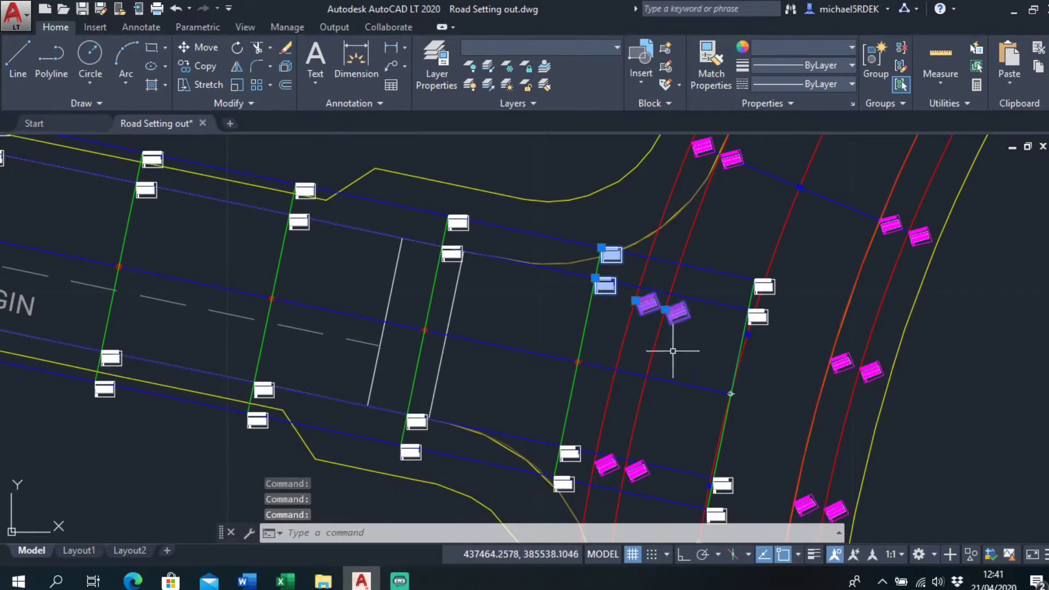
middle_click_drag(677, 356, 675, 280)
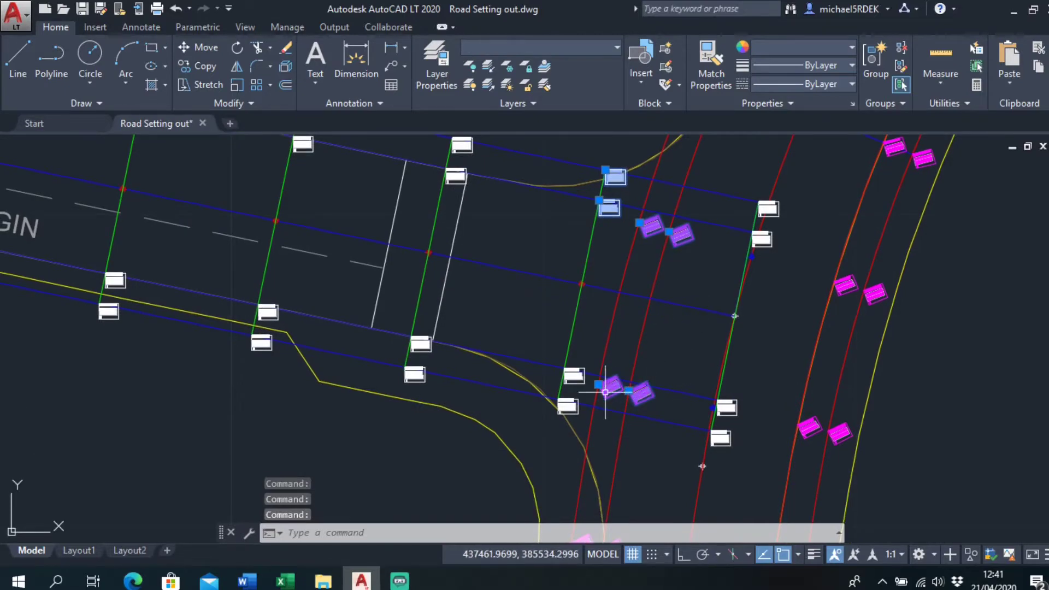
mouse_move(605, 391)
middle_mouse_down()
mouse_move(626, 254)
mouse_move(572, 299)
mouse_move(547, 363)
middle_mouse_up()
scroll(670, 253, "down", 1)
key("Delete")
Erase the four Road 6 point blocks on its end cross line at the Road 5 centre line
scroll(609, 295, "up", 2)
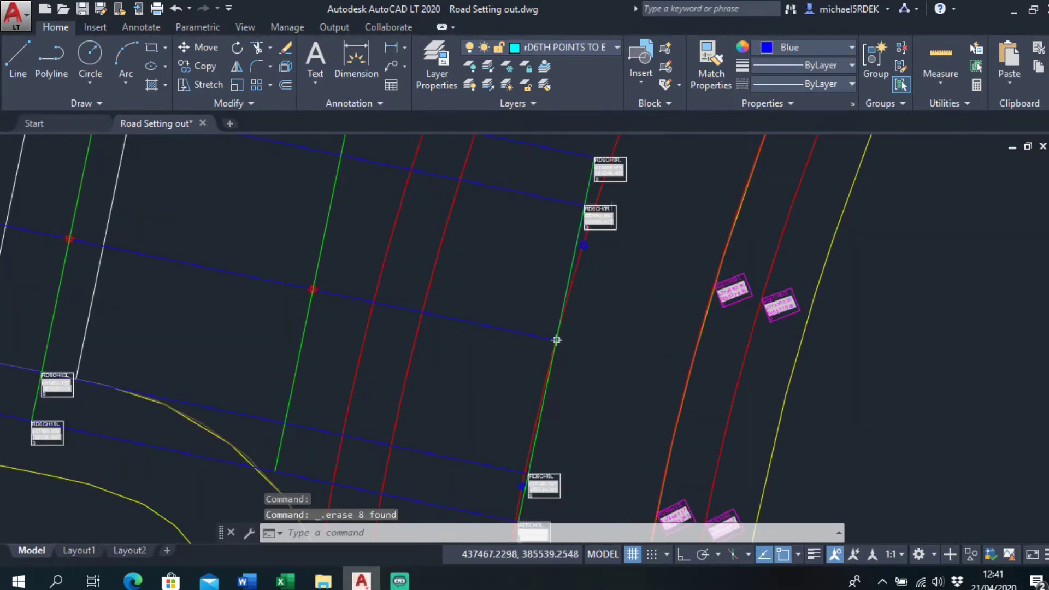
scroll(617, 205, "down", 2)
left_click(618, 208)
left_click(615, 226)
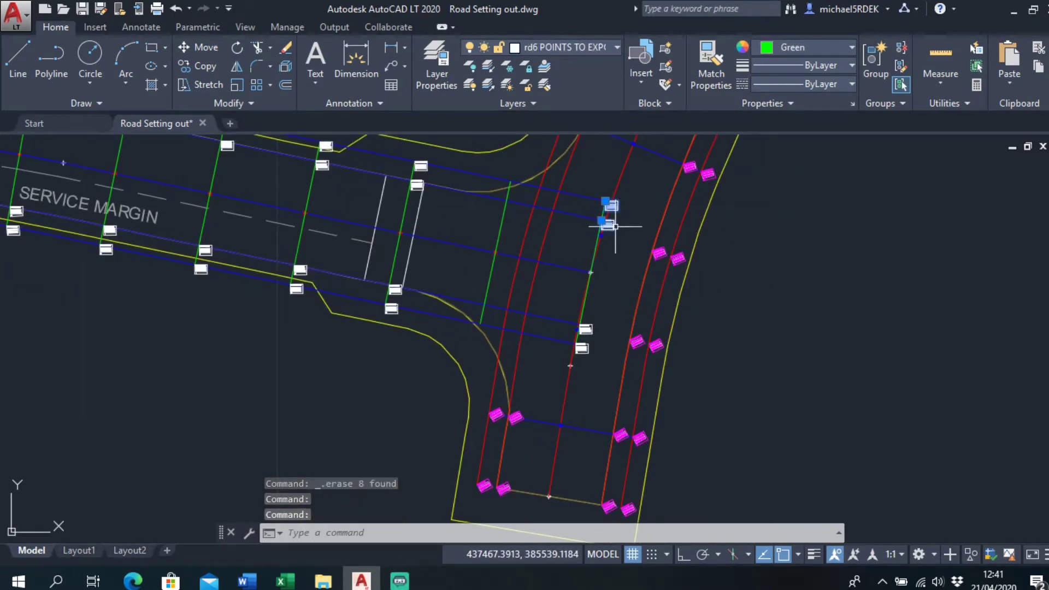
middle_click_drag(599, 344, 603, 290)
left_click(595, 290)
scroll(594, 290, "up", 2)
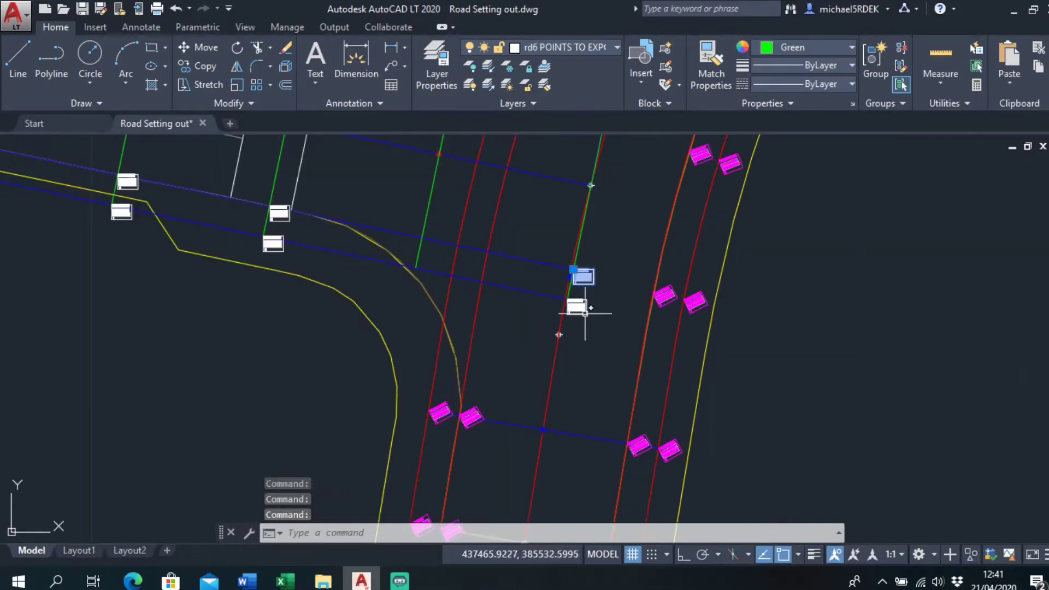
key("Delete")
Erase the eight Road 5 point blocks on the two cross lines nearest Road 3
scroll(614, 293, "down", 4)
scroll(605, 235, "up", 4)
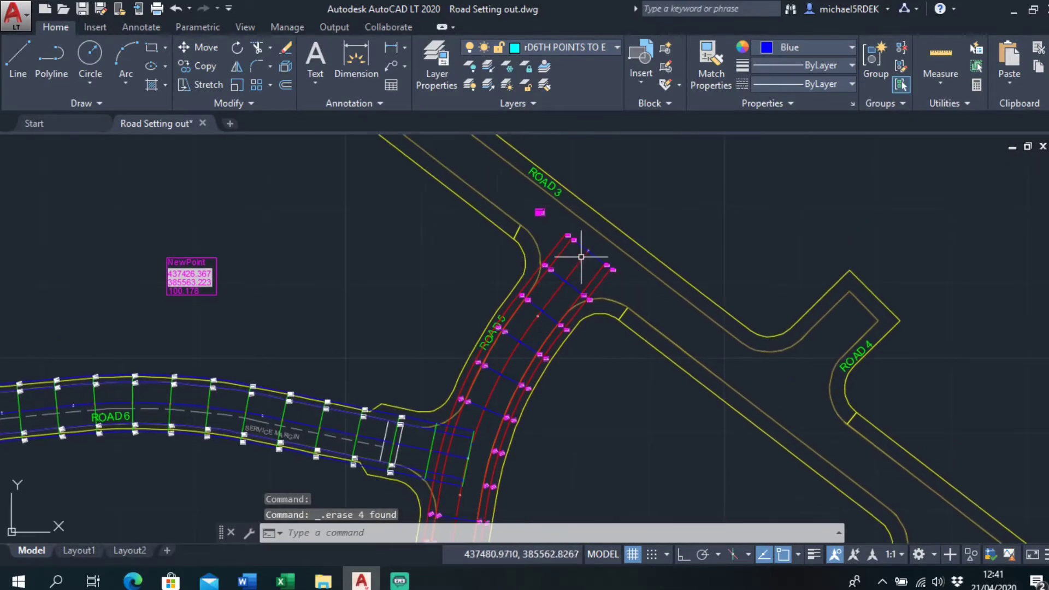
scroll(584, 246, "up", 5)
left_click(458, 348)
left_click(434, 329)
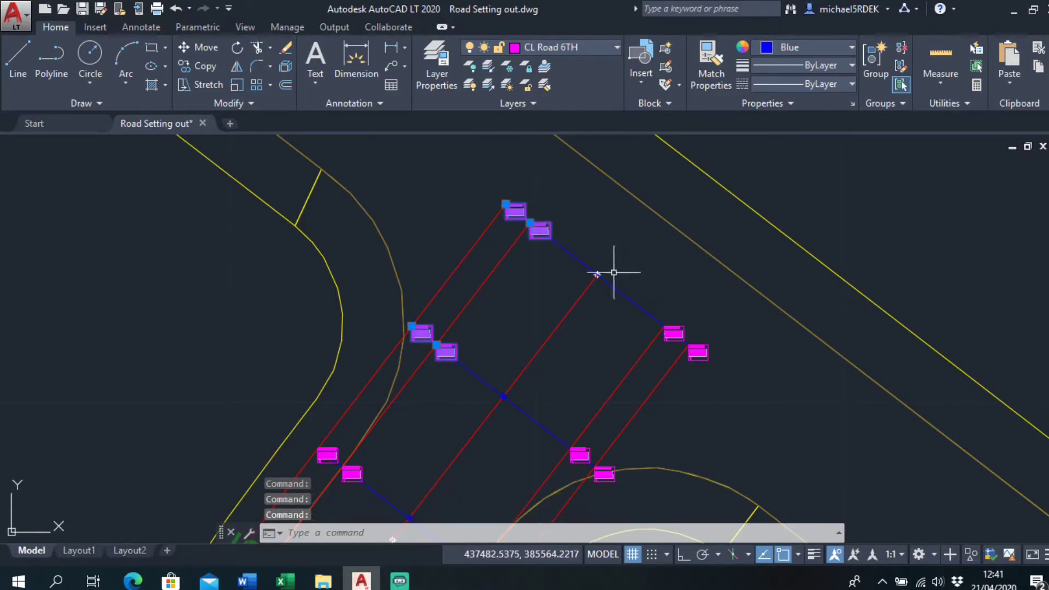
middle_click_drag(606, 275, 522, 228)
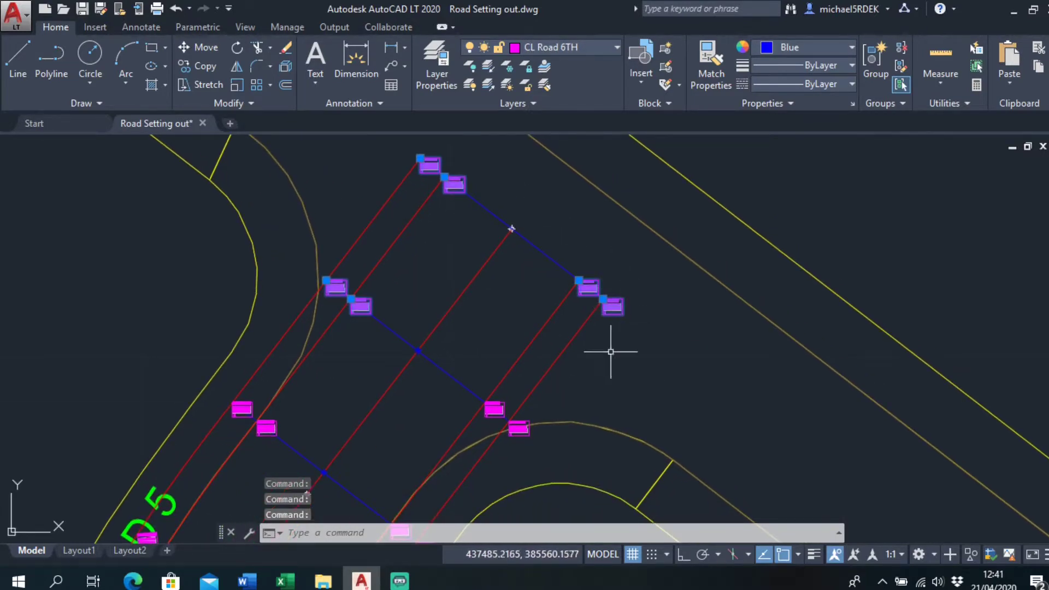
scroll(540, 341, "up", 3)
left_click(508, 317)
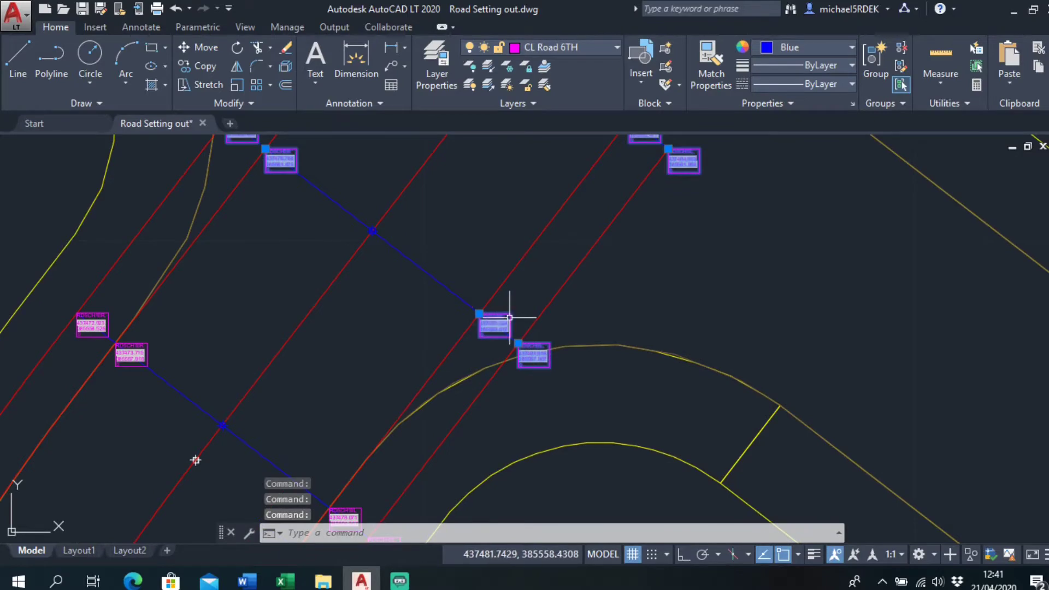
key("Delete")
Erase the stray point block beside the Road 3 junction and the New Point block above Road 6
scroll(519, 343, "down", 3)
middle_click_drag(519, 340, 548, 295)
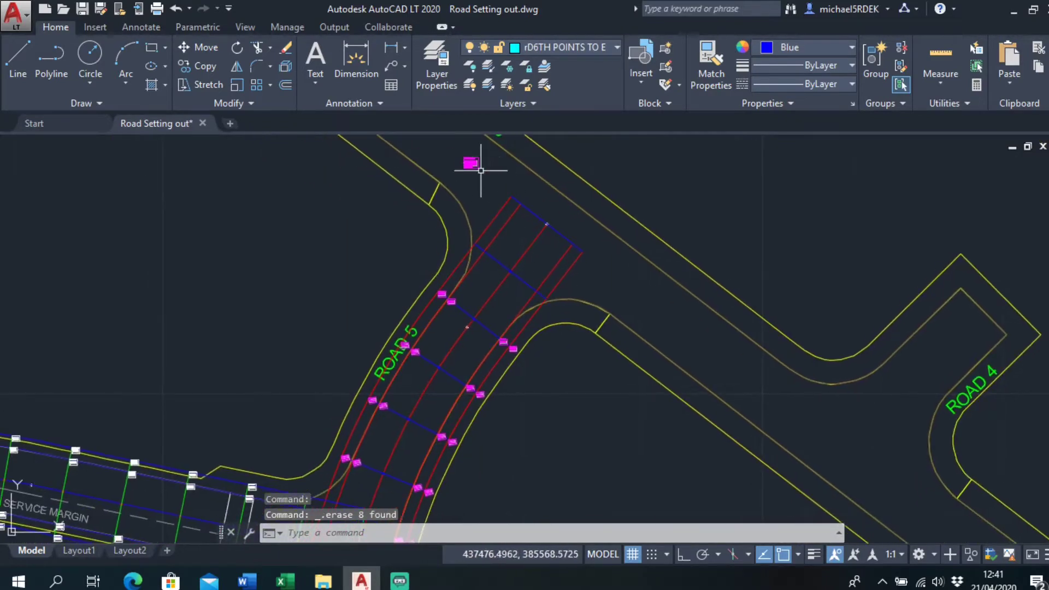
left_click(473, 165)
key("Delete")
scroll(383, 252, "down", 2)
middle_click_drag(354, 266, 499, 303)
left_click(384, 307)
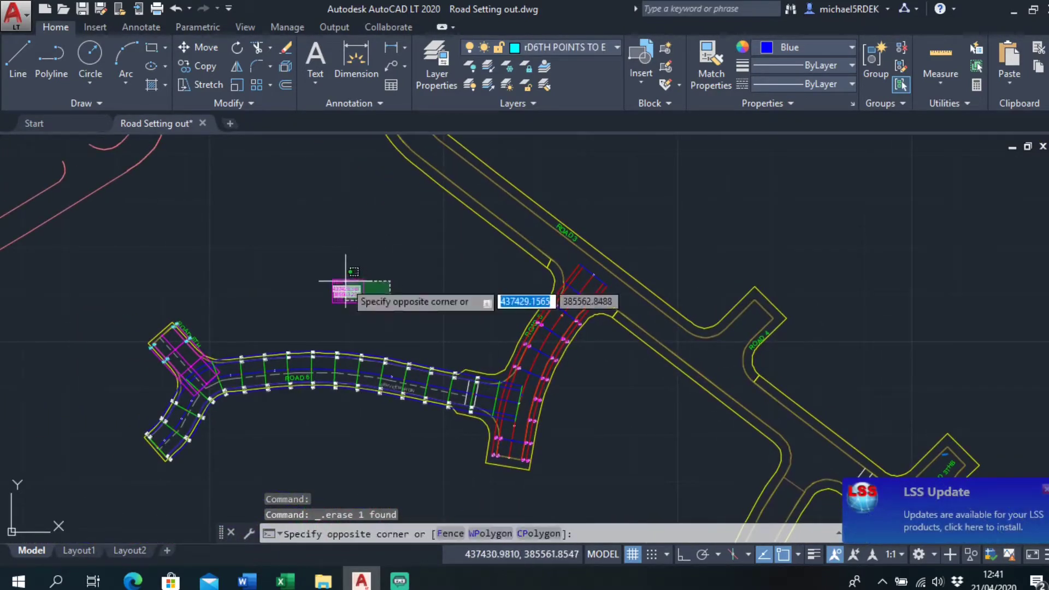
left_click(344, 280)
key("Delete")
Inspect the remaining point blocks along Road 5 and around its junction with Road 6
scroll(470, 312, "up", 4)
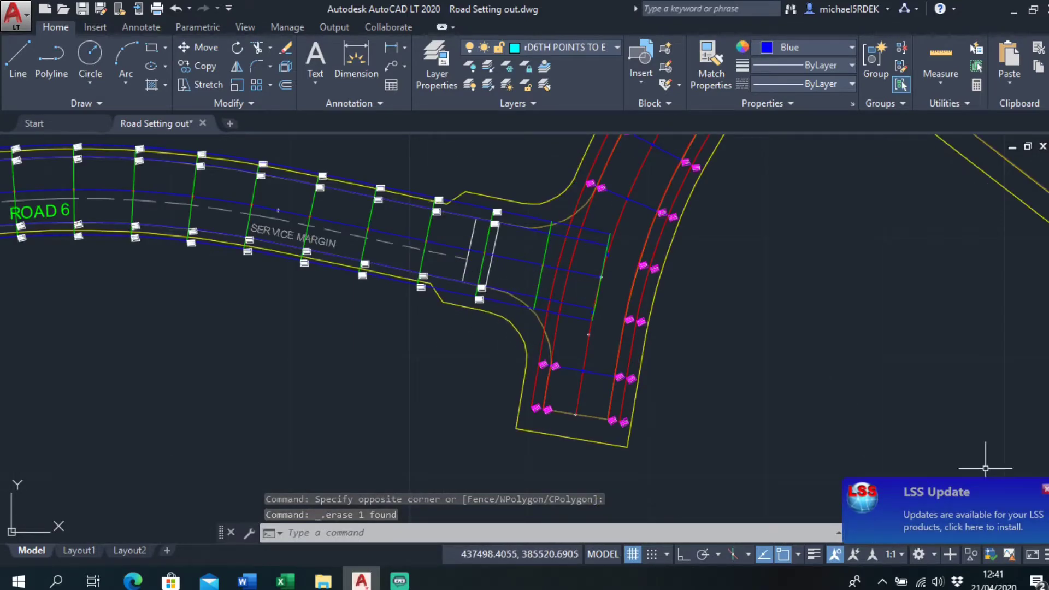
scroll(562, 339, "down", 2)
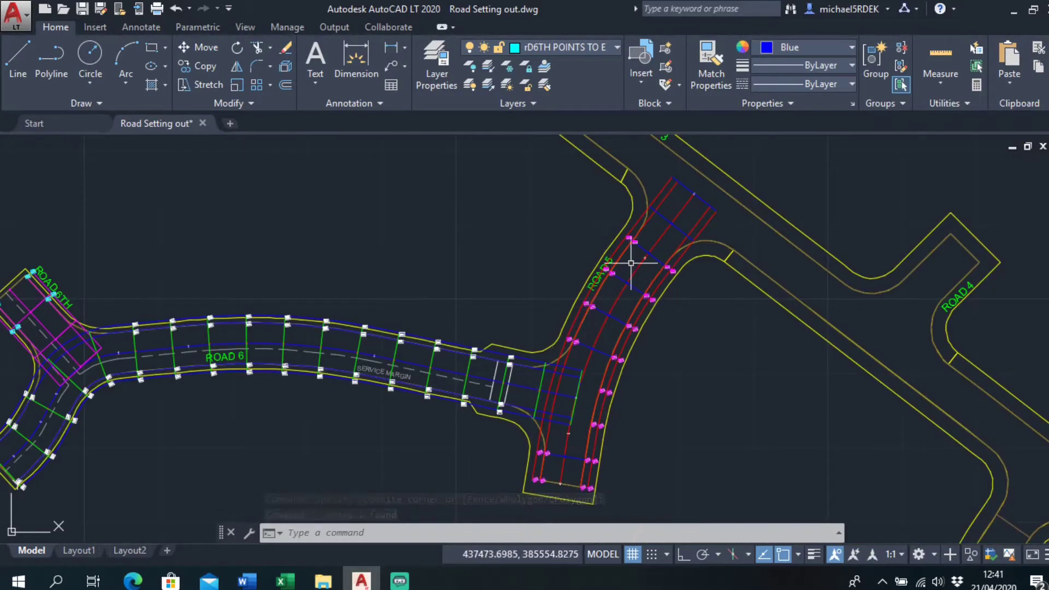
scroll(612, 265, "up", 6)
scroll(547, 344, "down", 6)
middle_click_drag(502, 413, 613, 340)
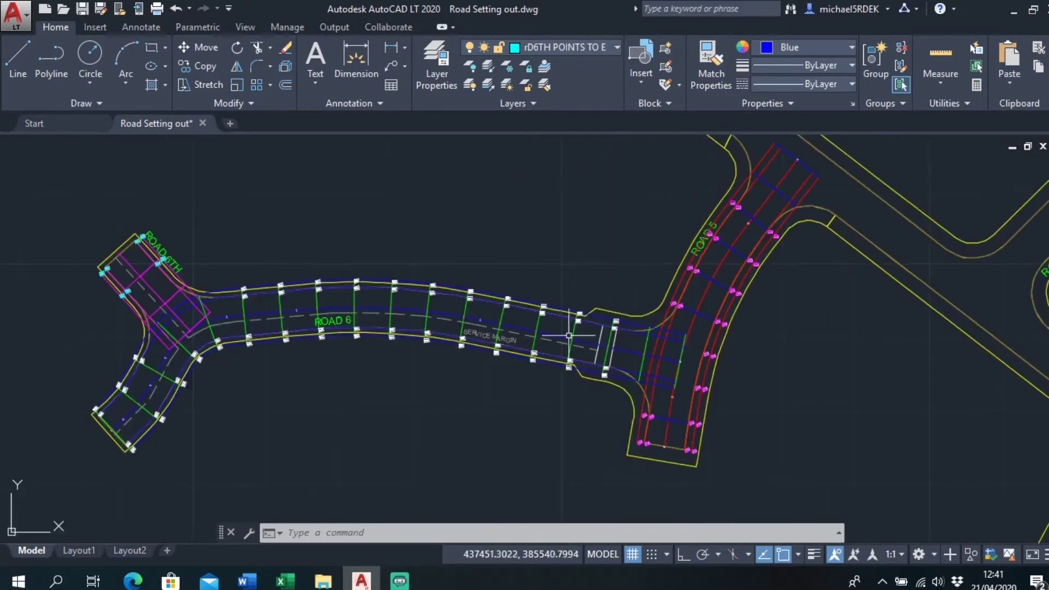
scroll(501, 352, "up", 5)
scroll(424, 337, "down", 1)
scroll(425, 337, "down", 8)
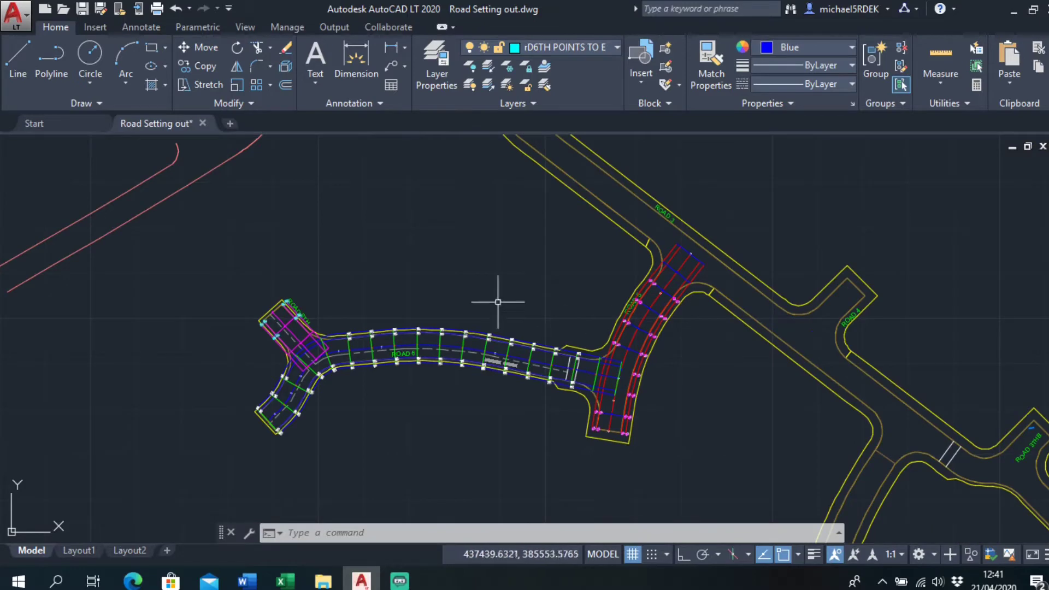
Examine the point labels along Road 6, the Road 6TH head and the ramp near Road 5
scroll(358, 363, "up", 6)
scroll(394, 355, "up", 8)
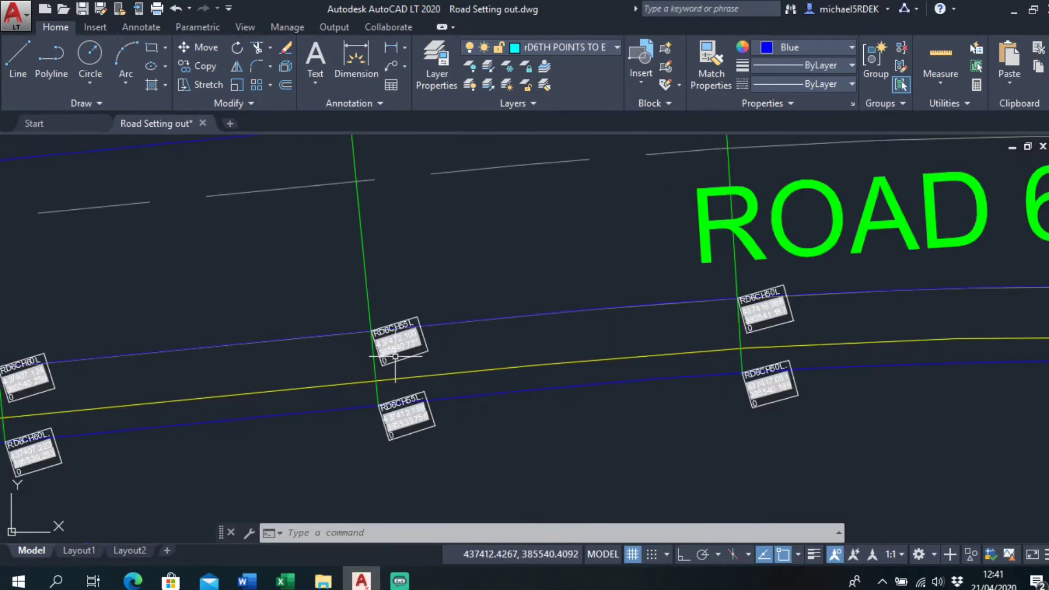
scroll(341, 398, "down", 2)
scroll(328, 377, "down", 12)
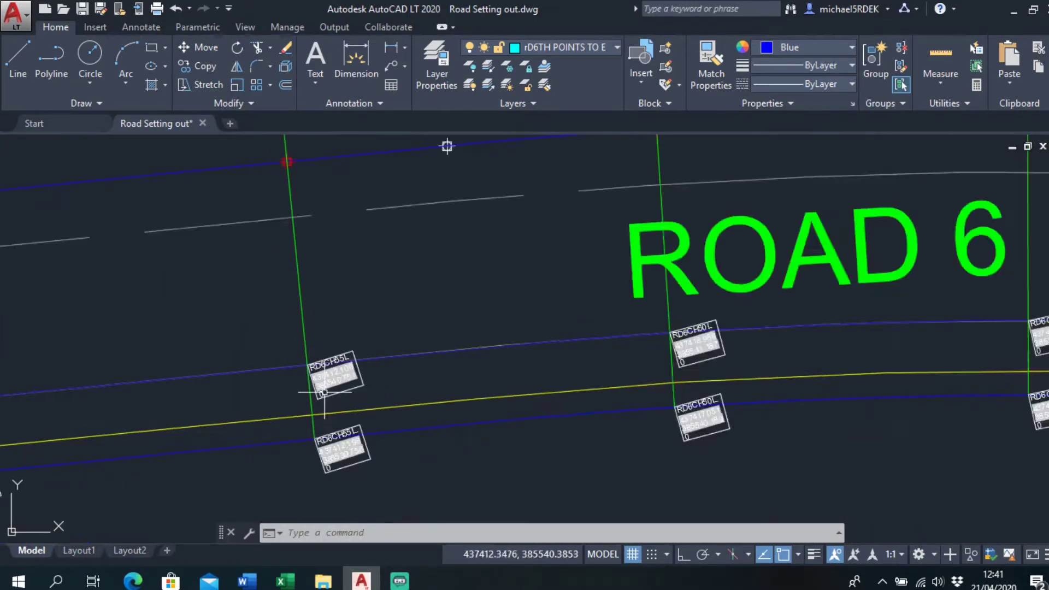
middle_click_drag(324, 371, 475, 338)
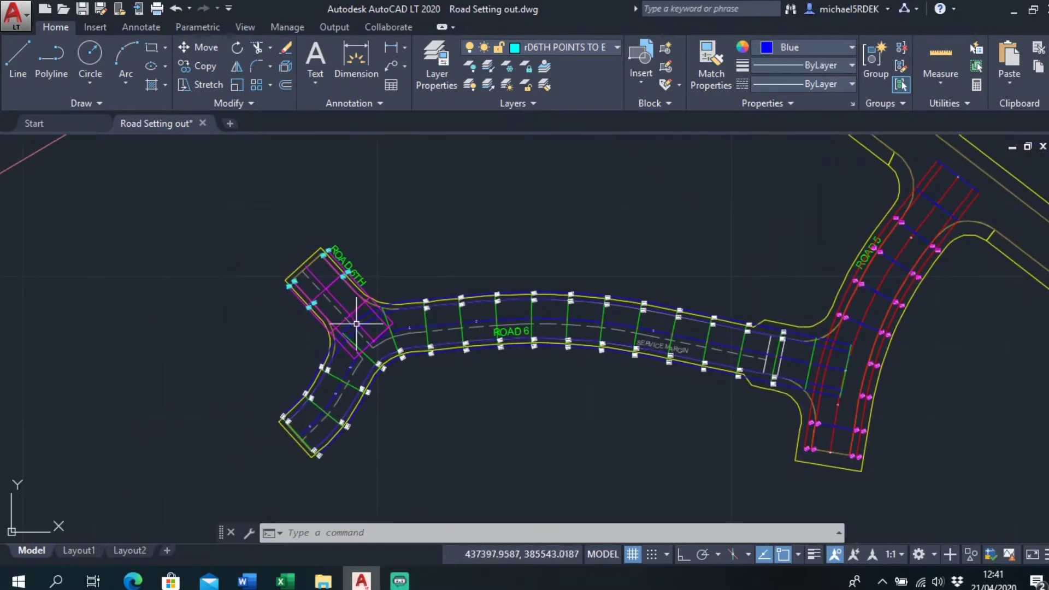
scroll(333, 300, "up", 4)
scroll(416, 318, "down", 4)
middle_click_drag(416, 318, 331, 301)
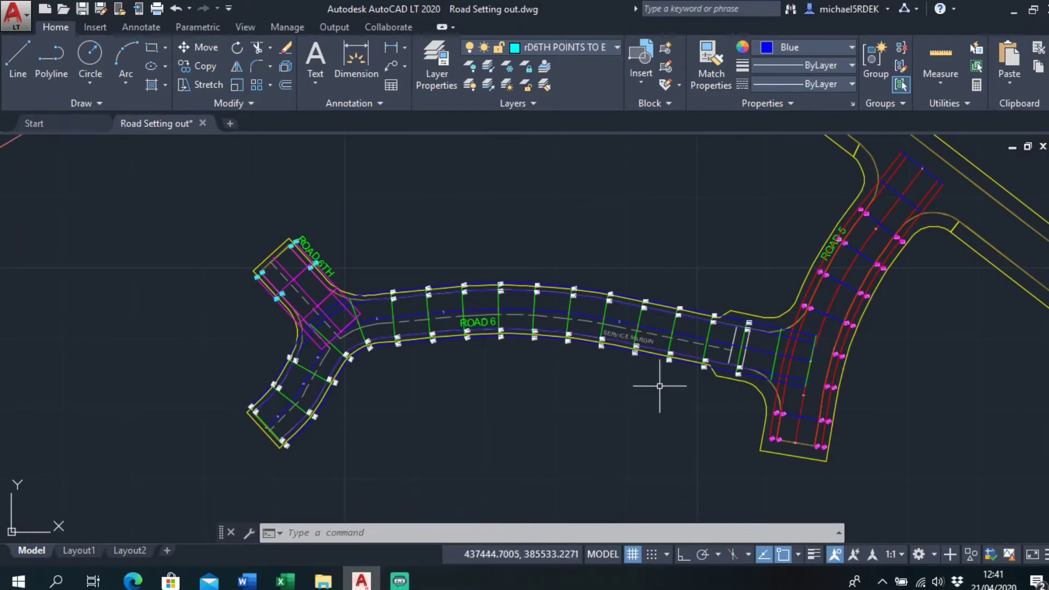
middle_click_drag(649, 339, 473, 330)
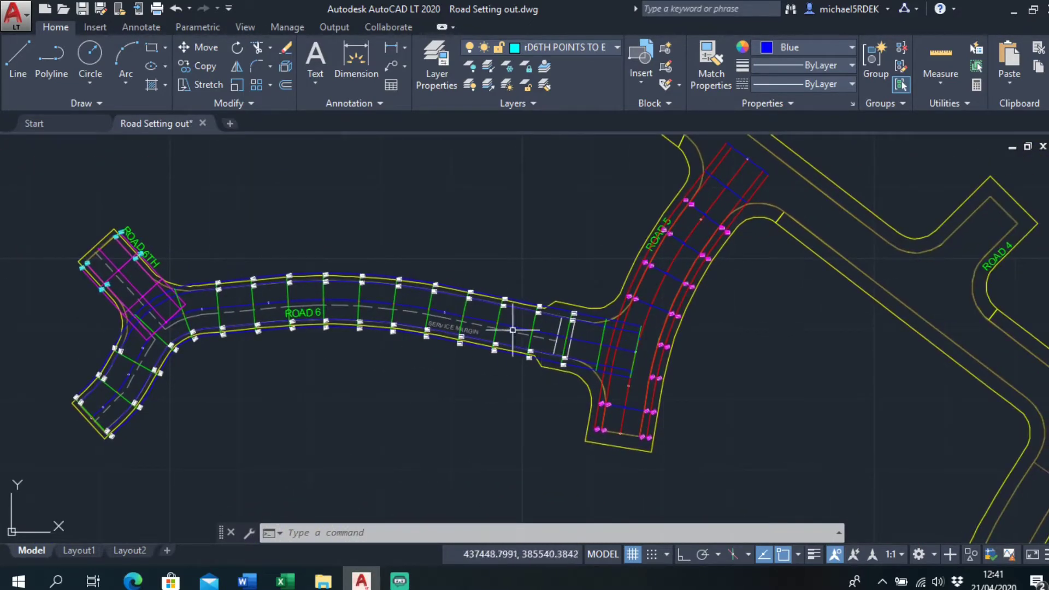
scroll(584, 314, "up", 5)
scroll(583, 314, "down", 2)
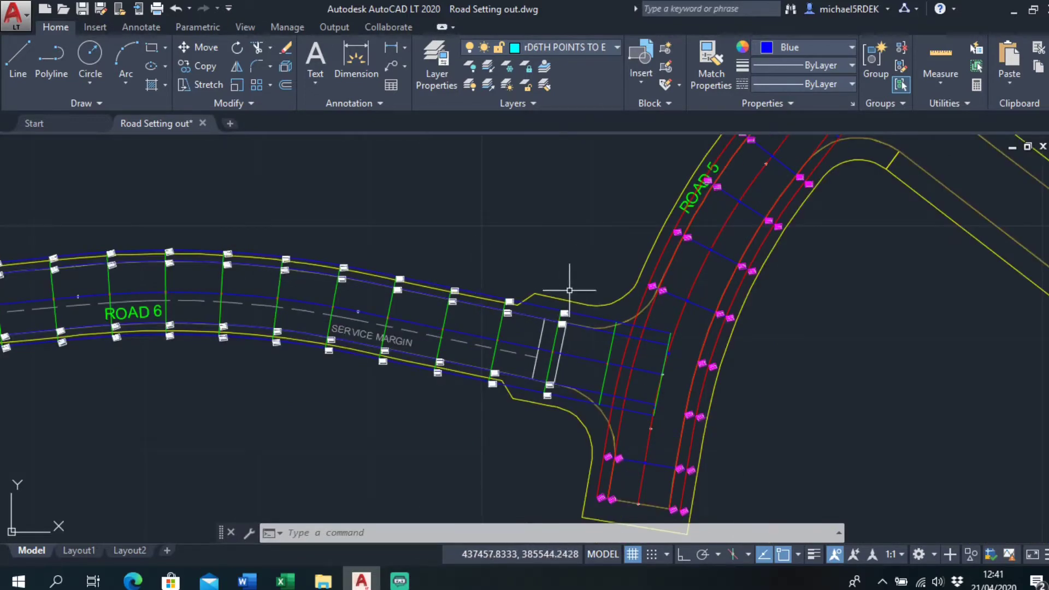
scroll(412, 308, "up", 2)
scroll(341, 277, "down", 2)
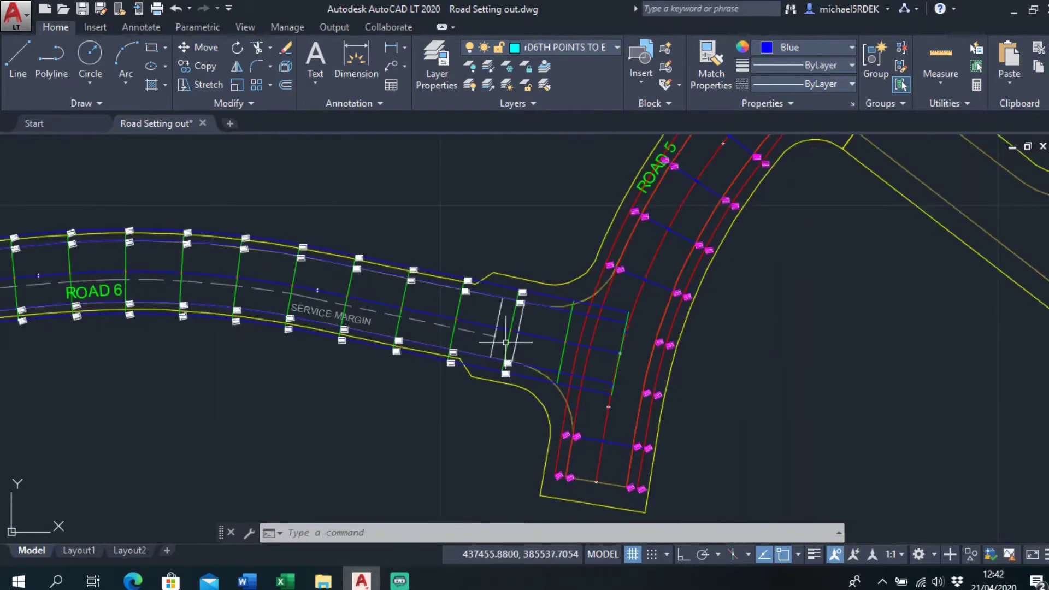
Open the Longsections Sheet 3 PDF from the SITE PLANS folder and rotate its view counterclockwise
left_click(362, 581)
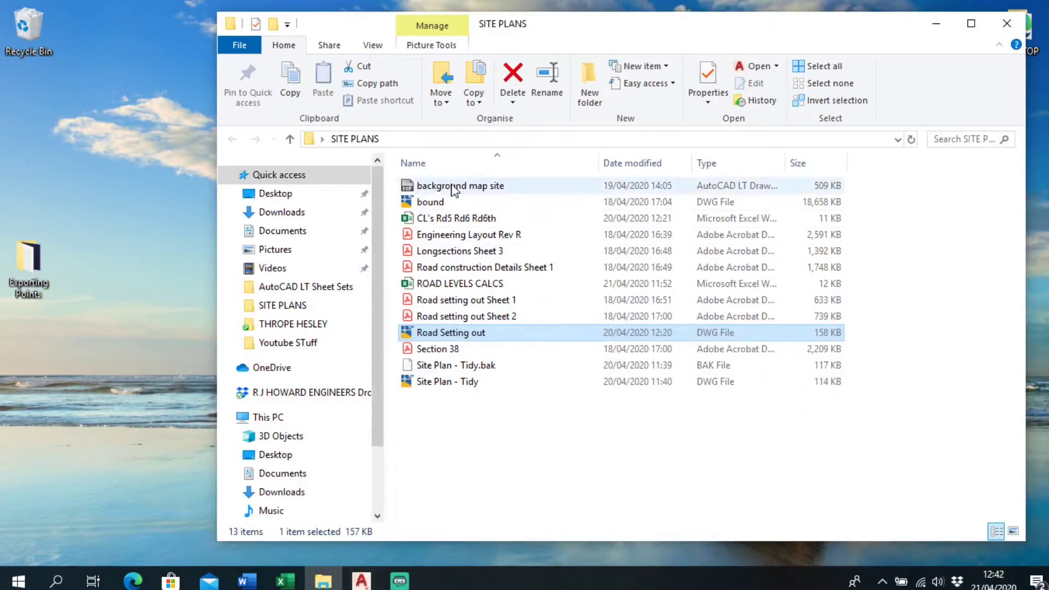
double_click(488, 252)
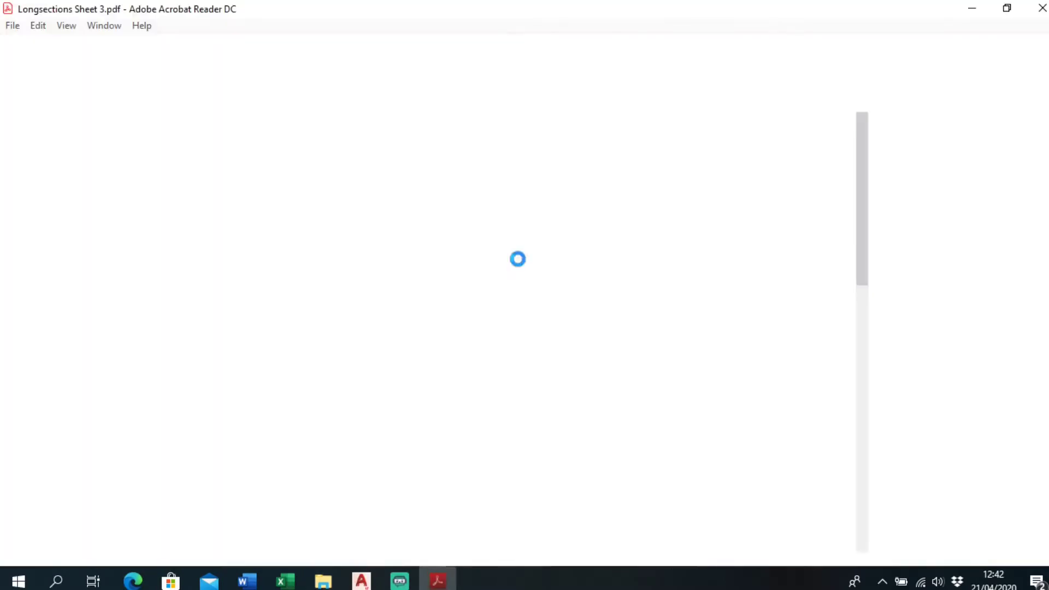
left_click(67, 25)
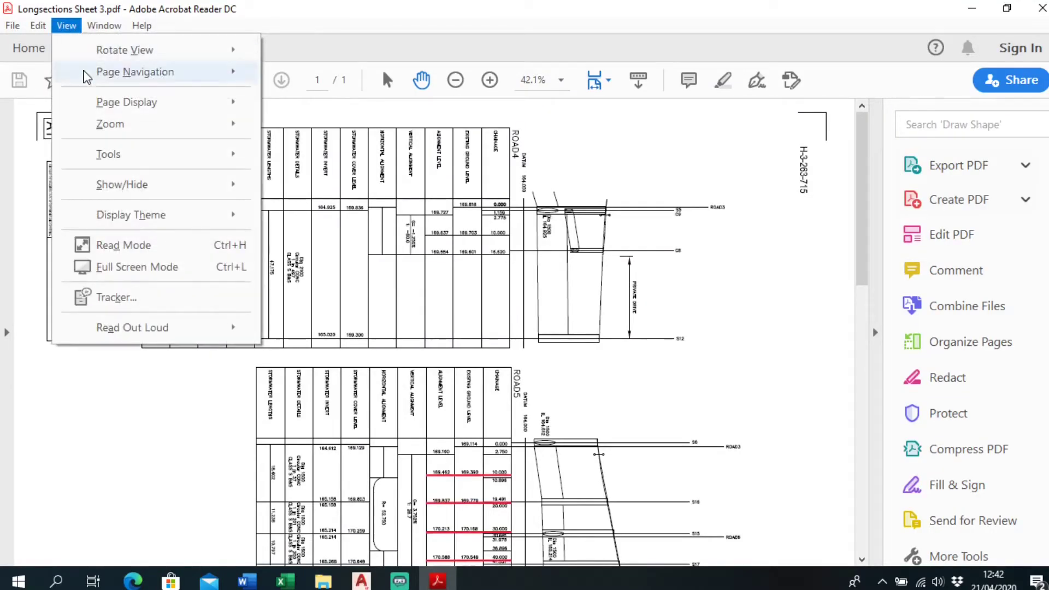
mouse_move(152, 70)
mouse_move(125, 50)
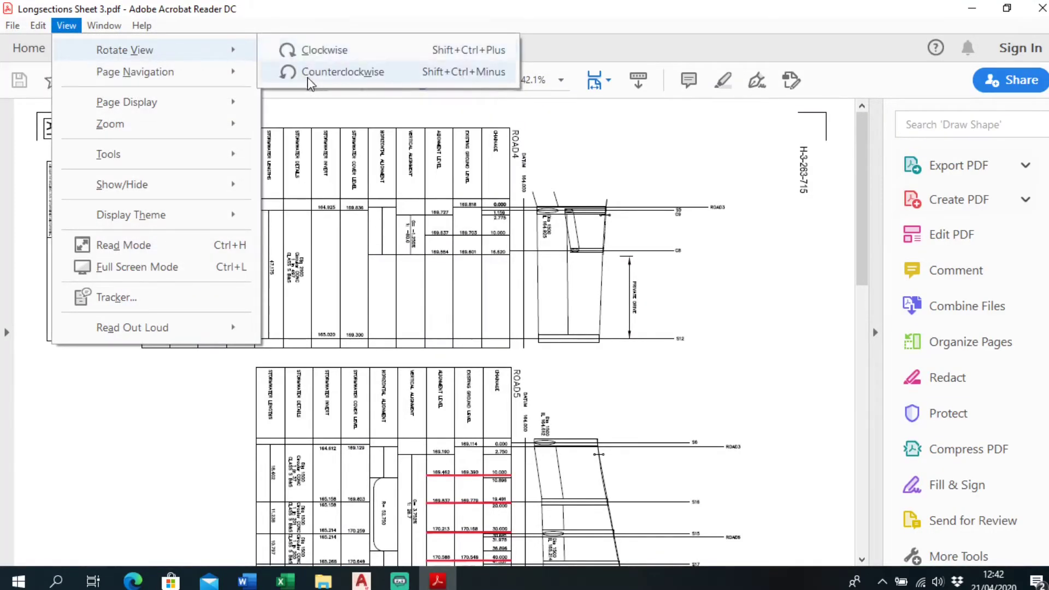
left_click(341, 70)
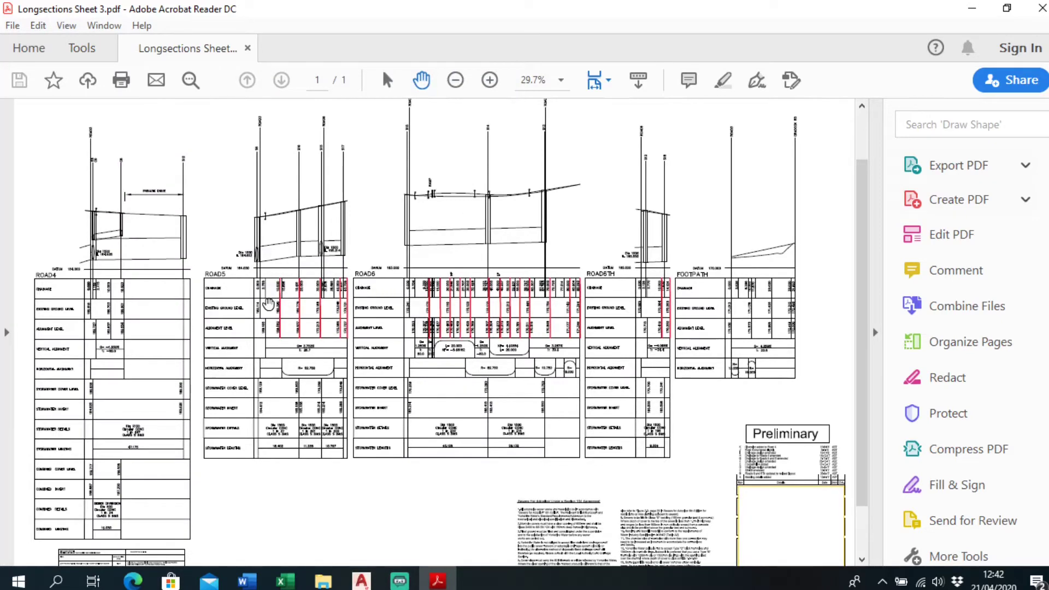
Examine the chainage and alignment level rows of the ROAD5 long section table at 125% zoom
scroll(268, 303, "up", 5, "ctrl")
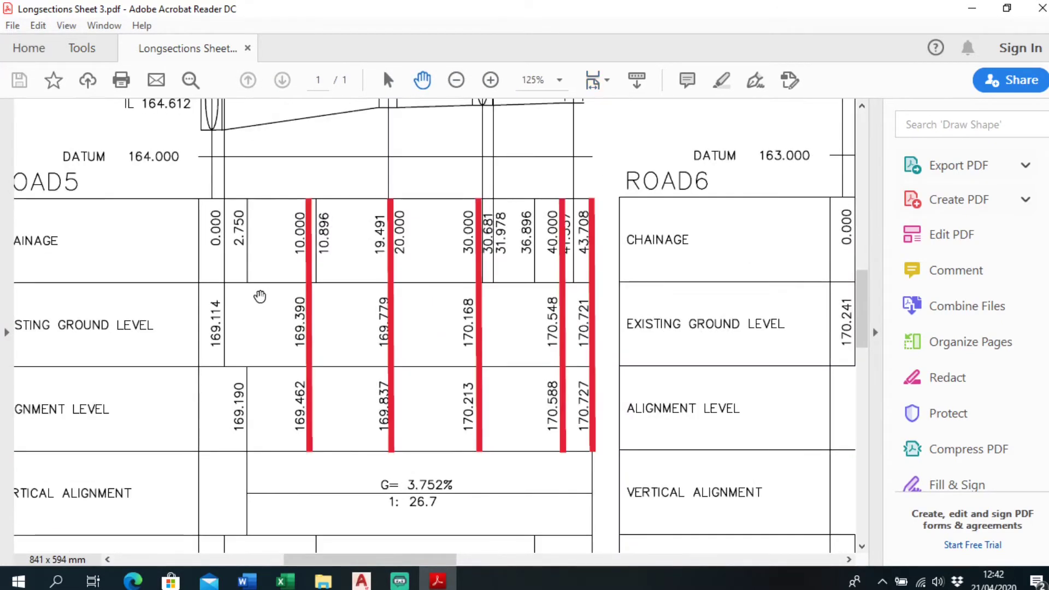
left_click_drag(260, 296, 362, 270)
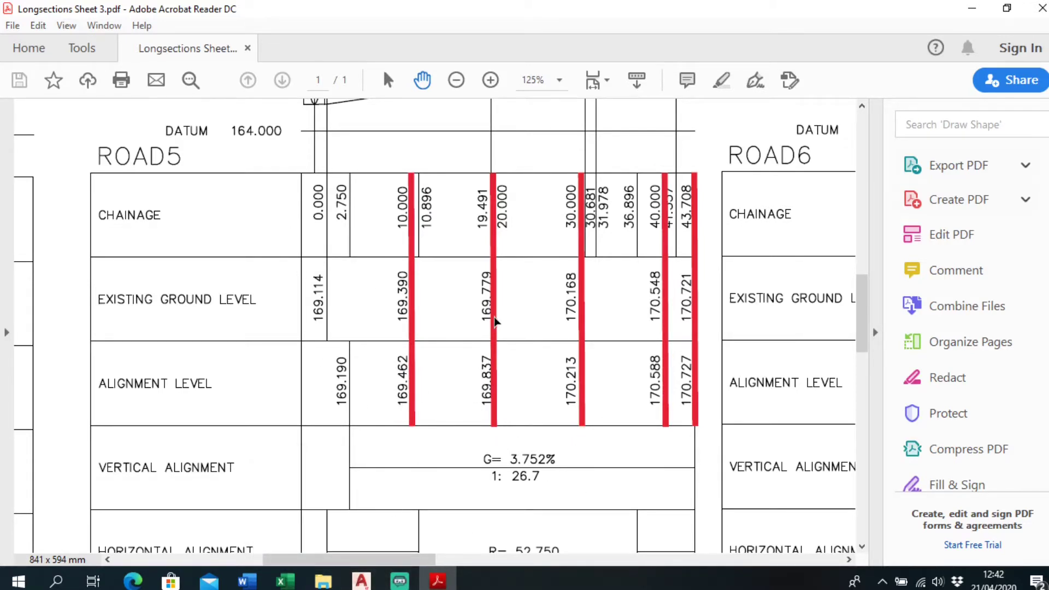
scroll(405, 364, "up", 1)
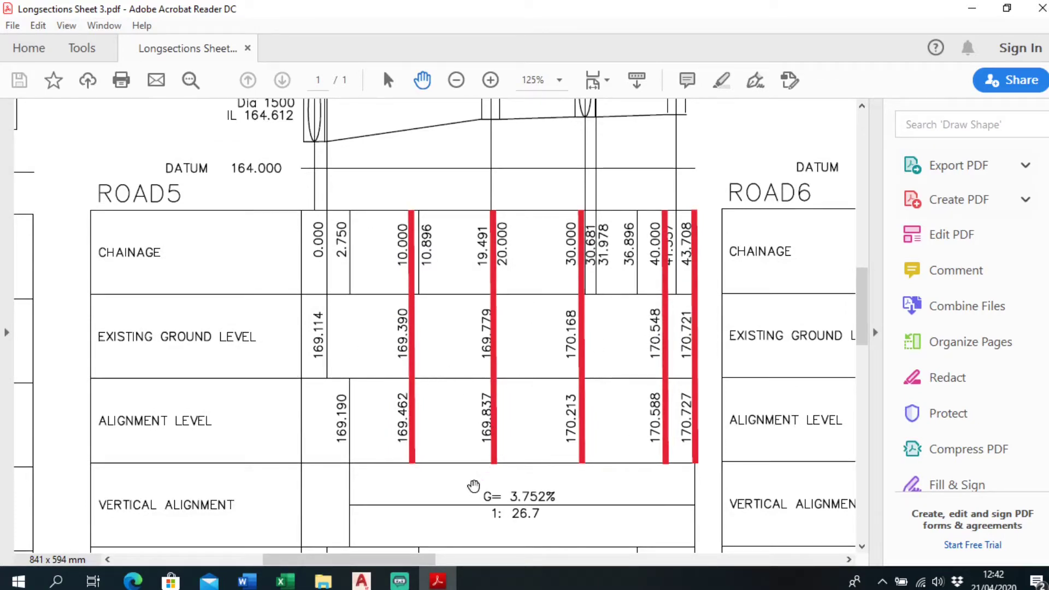
Open the Road construction Details Sheet 1 PDF from the SITE PLANS folder and rotate its view counterclockwise
left_click(323, 580)
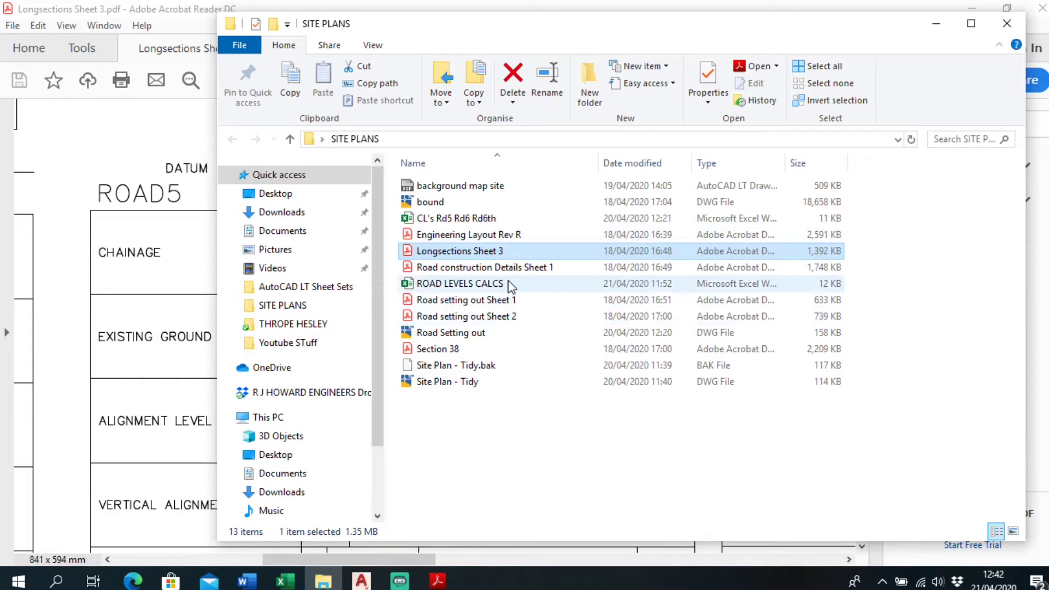
double_click(426, 267)
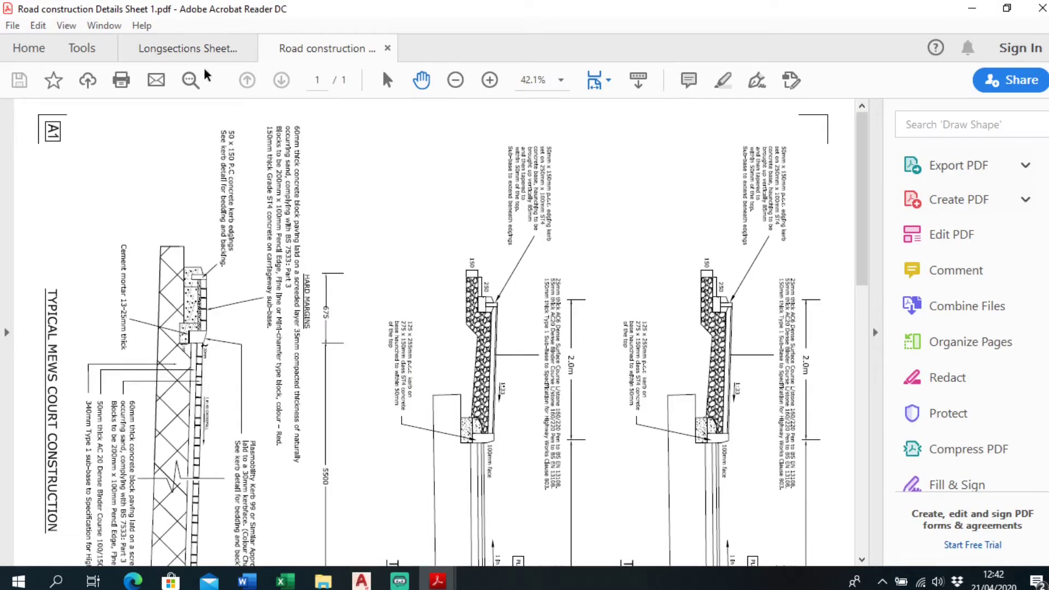
left_click(66, 26)
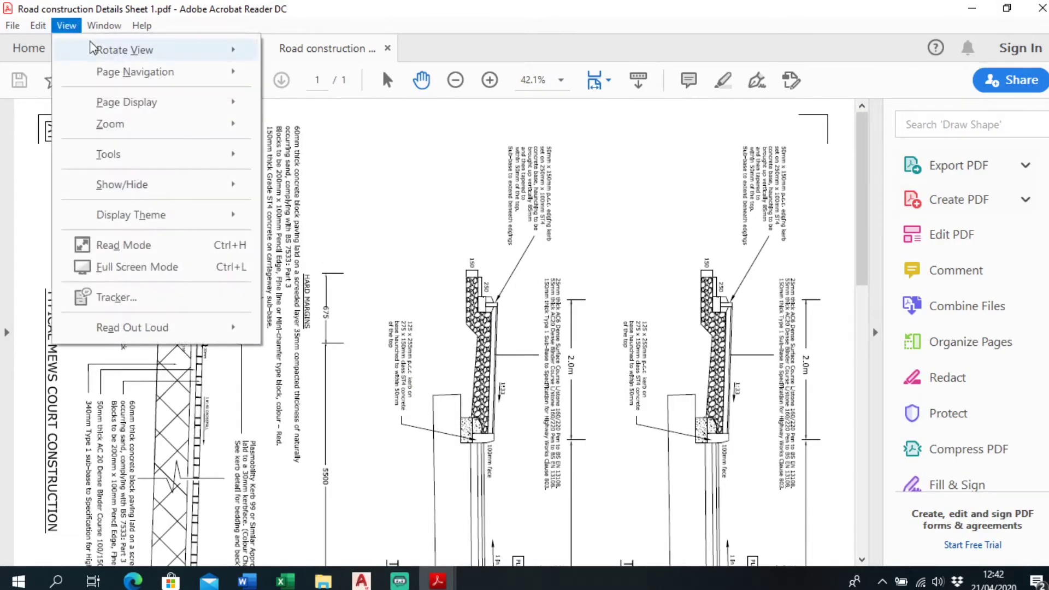
mouse_move(206, 48)
left_click(324, 74)
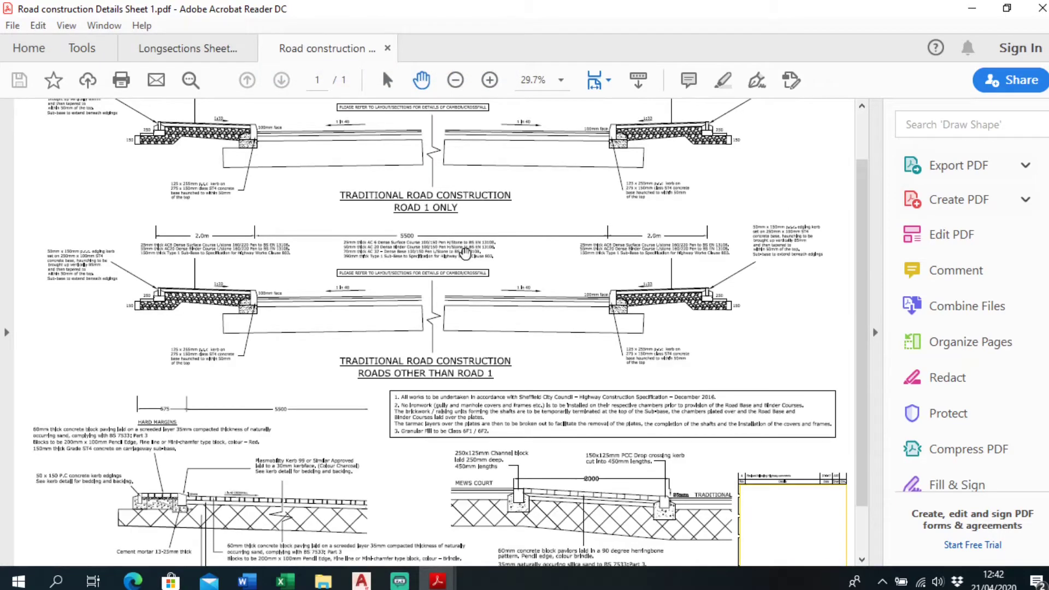
Examine the traditional road construction cross-section for roads other than Road 1, including its carriageway width and crossfalls
scroll(475, 261, "down", 3)
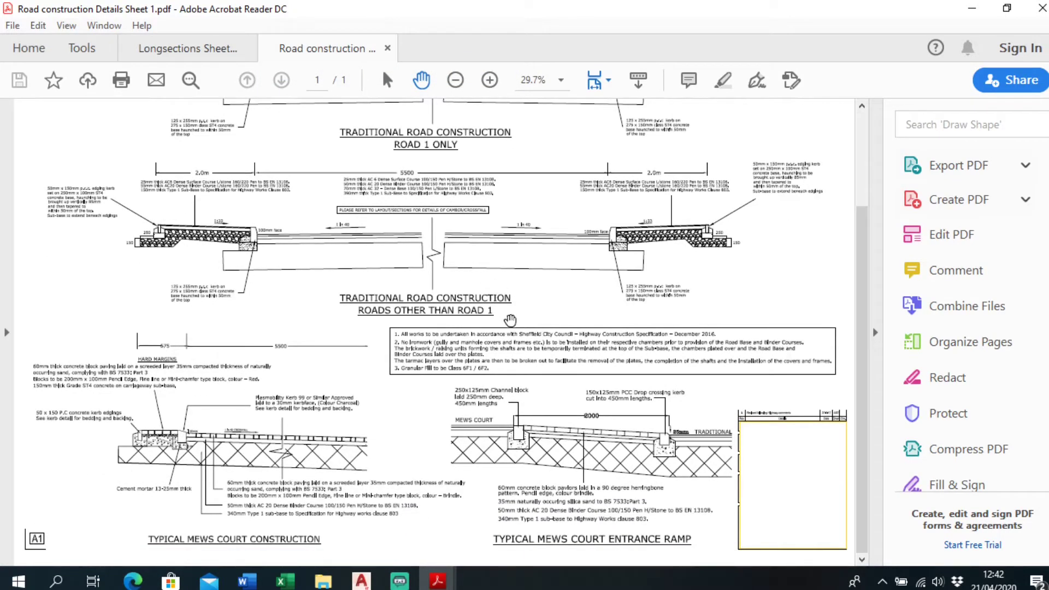
scroll(433, 284, "up", 4, "ctrl")
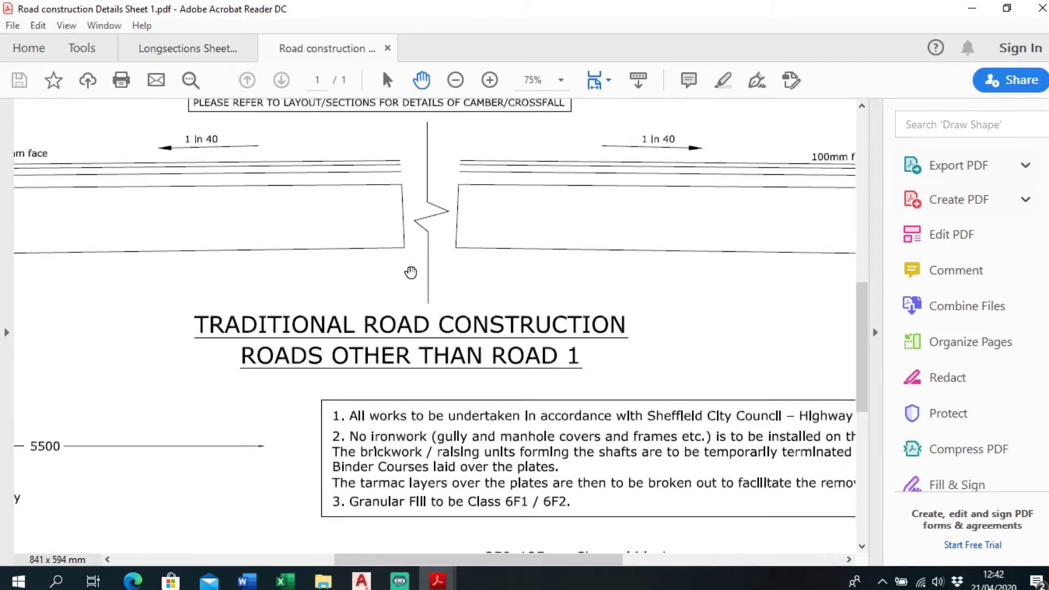
scroll(407, 269, "down", 2, "ctrl")
left_click_drag(373, 270, 474, 326)
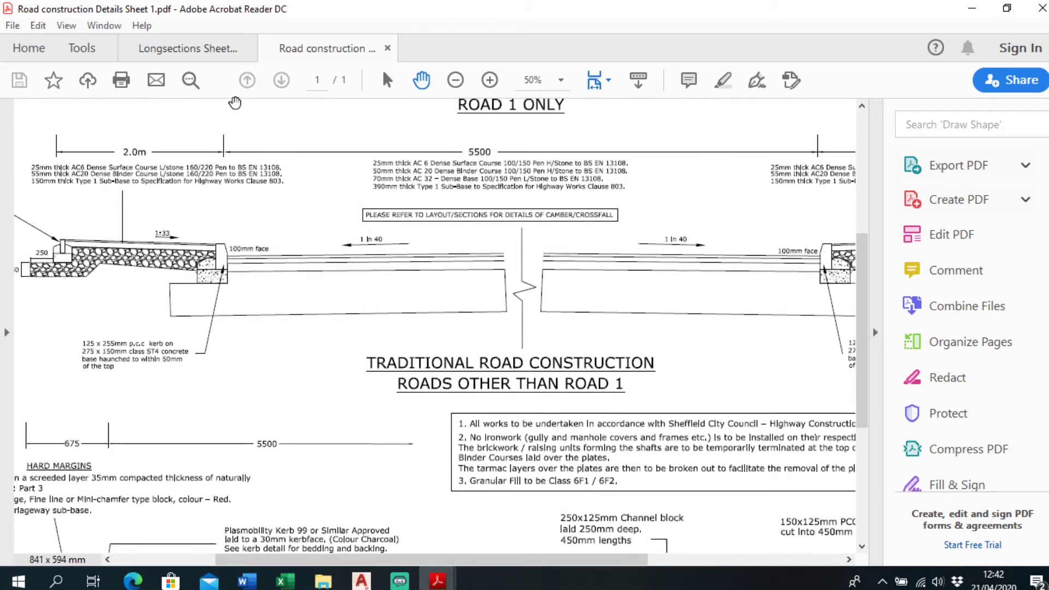
Open the Engineering Layout Rev R PDF from SITE PLANS and examine Road 5 through to Road 6TH at 200% zoom
left_click(323, 581)
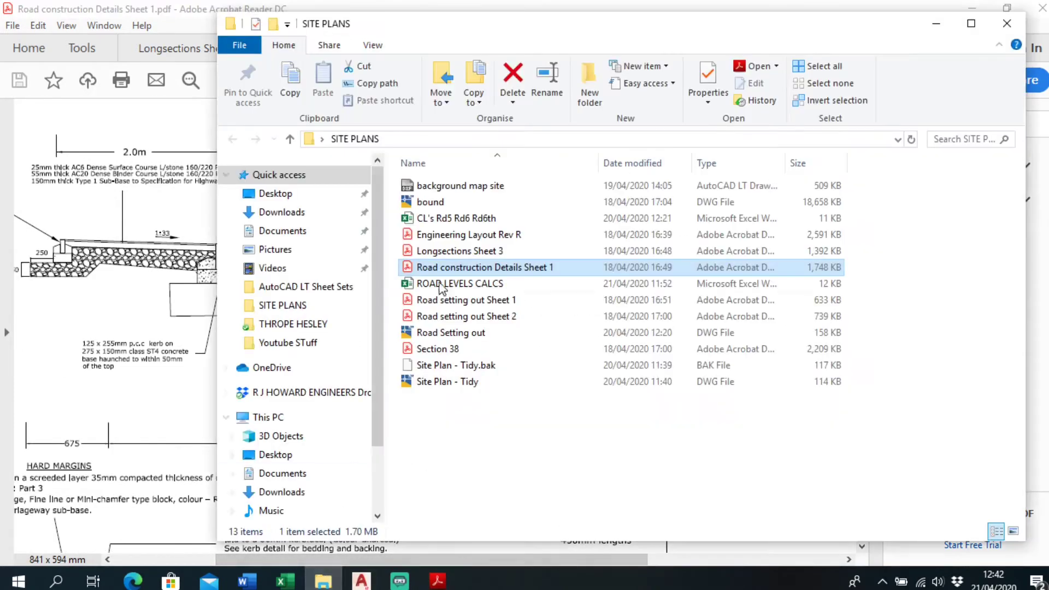
double_click(471, 236)
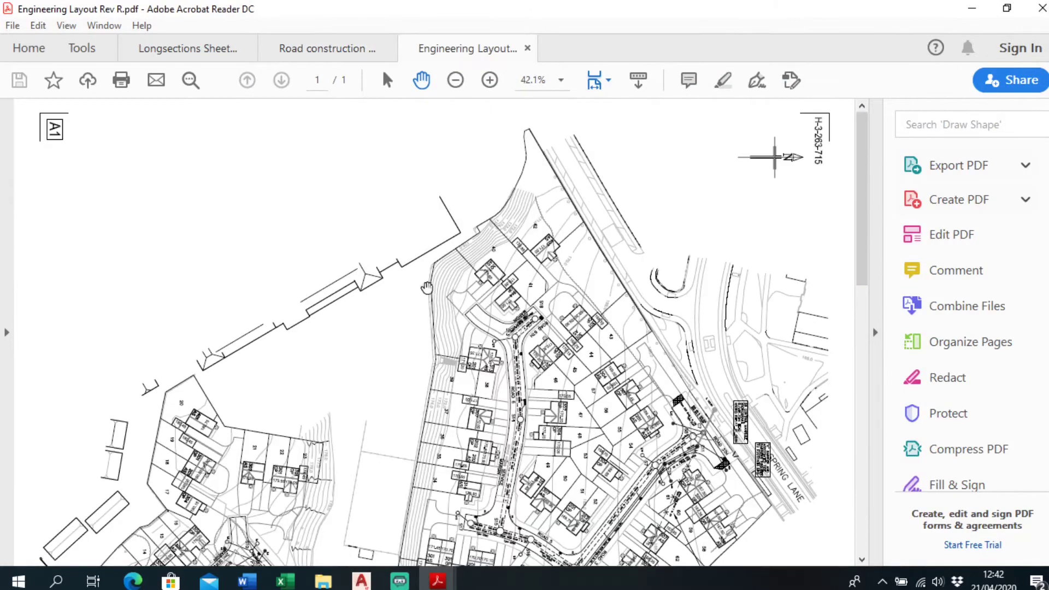
scroll(520, 455, "up", 5, "ctrl")
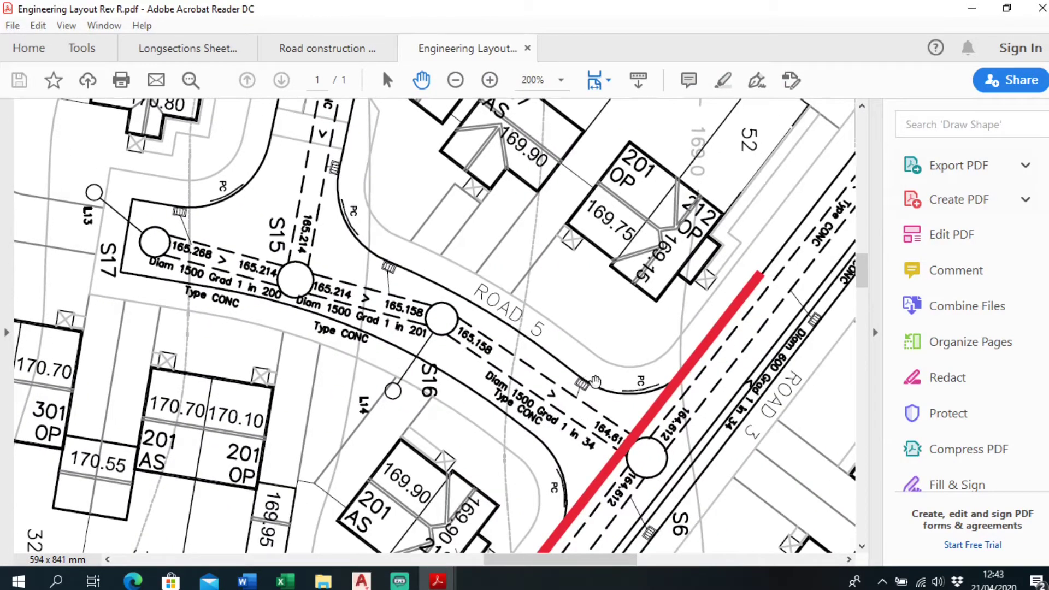
scroll(416, 187, "up", 8)
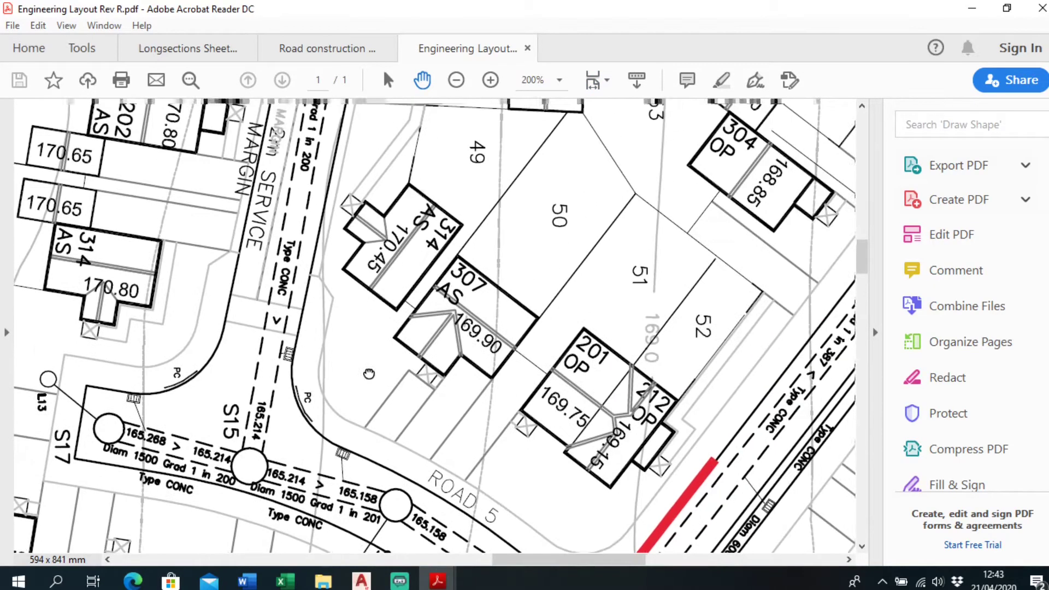
scroll(351, 358, "up", 6)
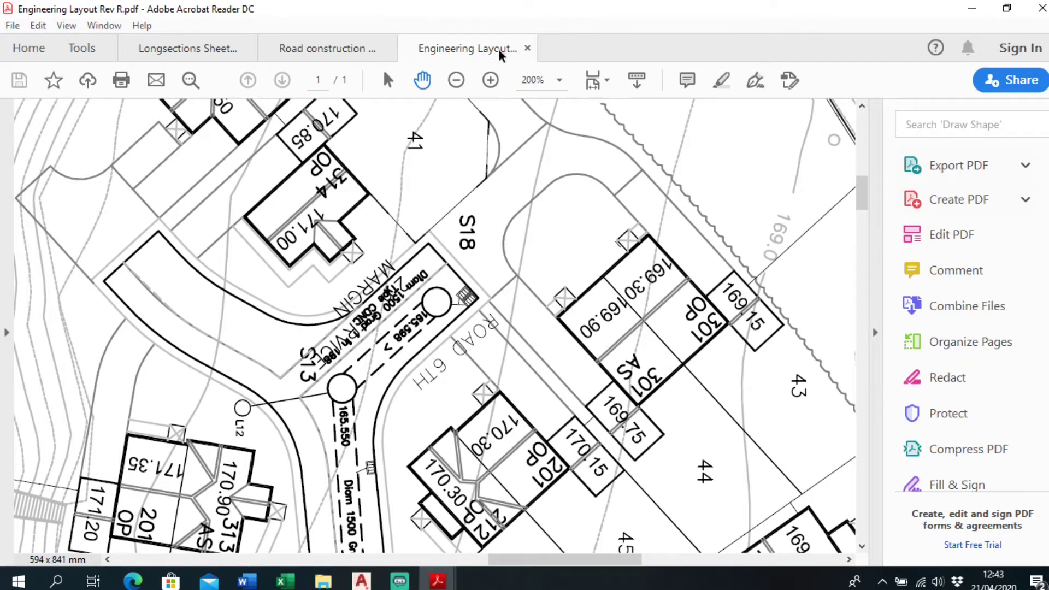
Close the Engineering Layout PDF and examine the 1 in 40 crossfall and kerbs on the traditional road construction section
left_click(528, 48)
left_click_drag(580, 301, 558, 271)
left_click_drag(356, 243, 469, 249)
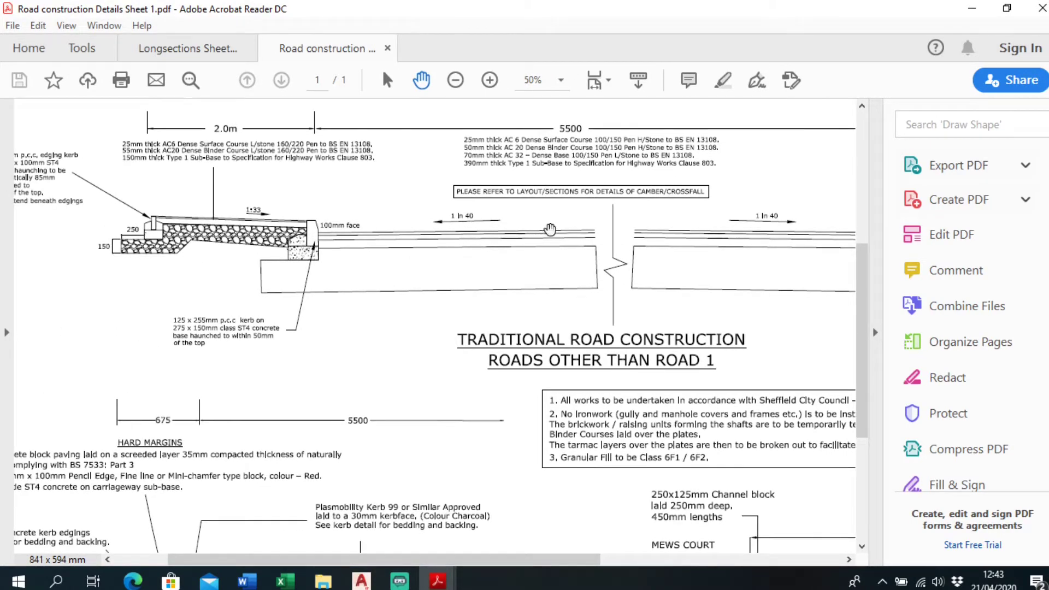
left_click_drag(550, 230, 456, 232)
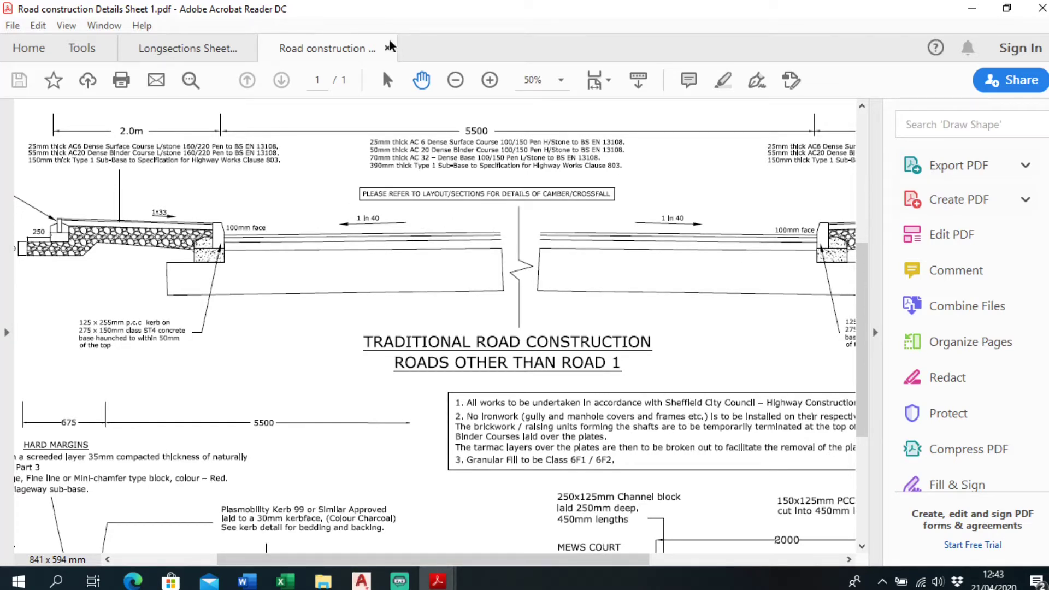
Close the Road construction Details PDF and collapse the tools pane to show more of the ROAD5 long section table
left_click(389, 47)
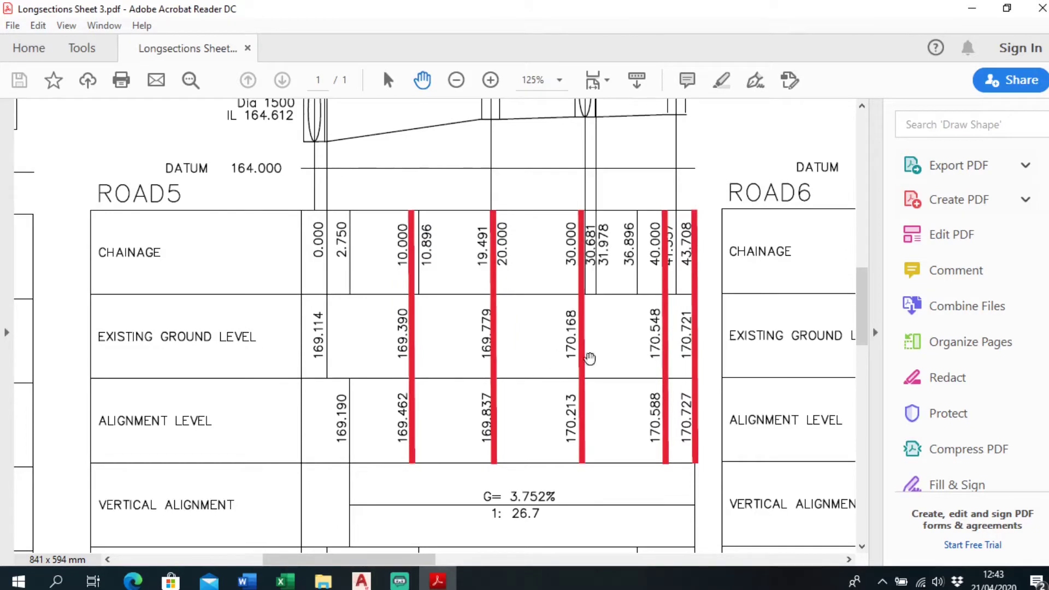
left_click(876, 333)
left_click_drag(339, 375, 352, 305)
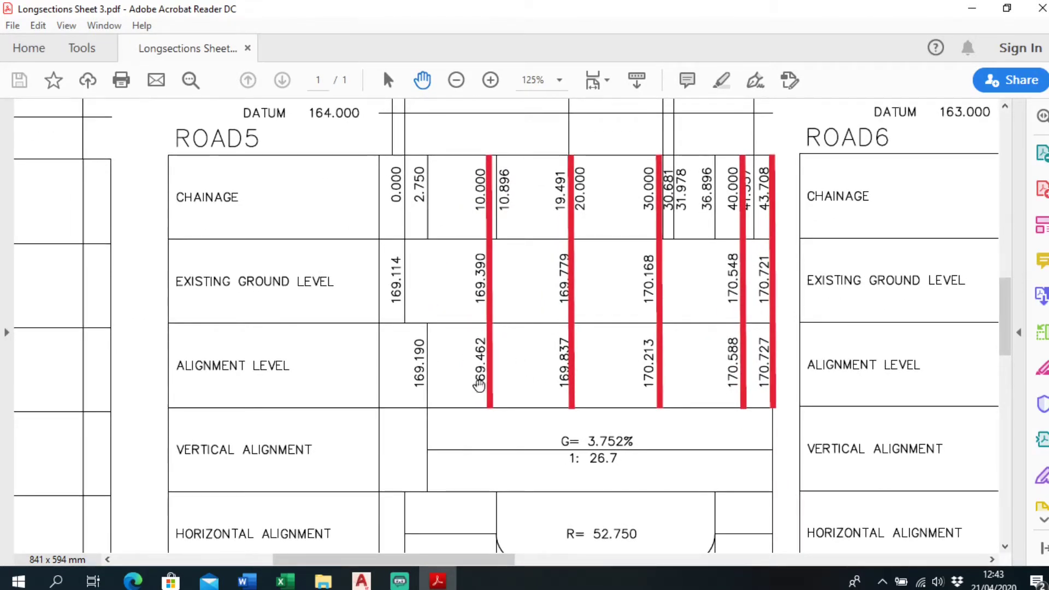
left_click_drag(526, 363, 505, 359)
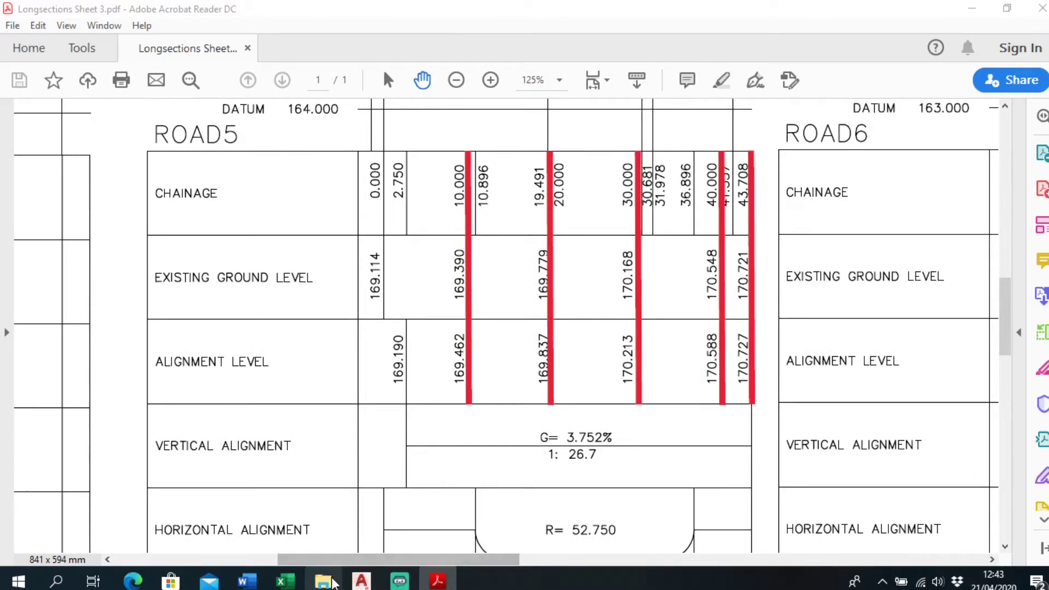
Open the ROAD LEVELS CALCS workbook and arrange its ROAD 5 table side by side with the ROAD5 long section at 100% zoom
left_click(323, 581)
double_click(485, 283)
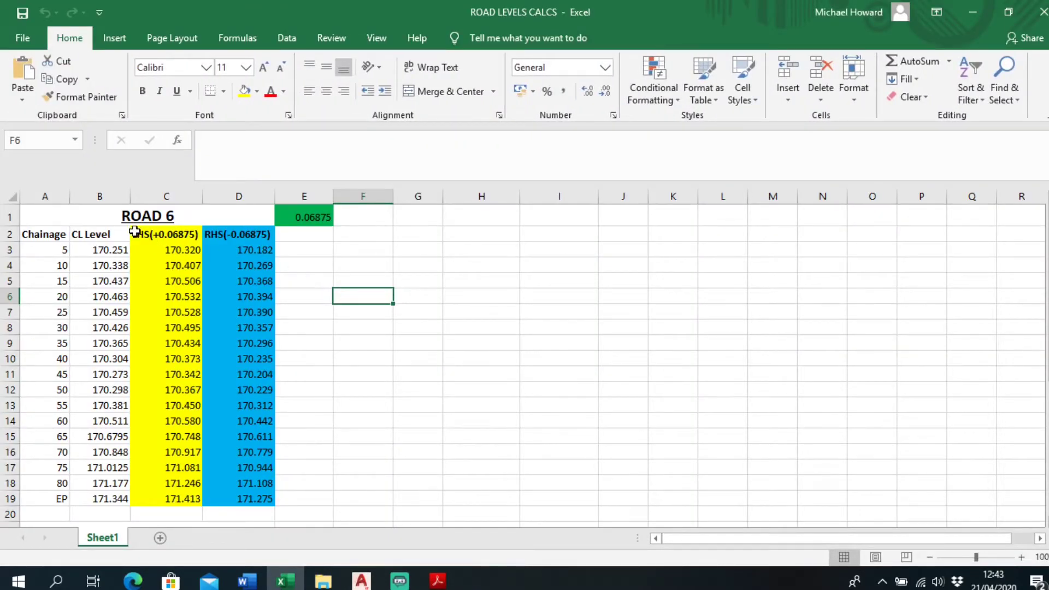
scroll(134, 231, "down", 8)
left_click_drag(422, 23, 1, 197)
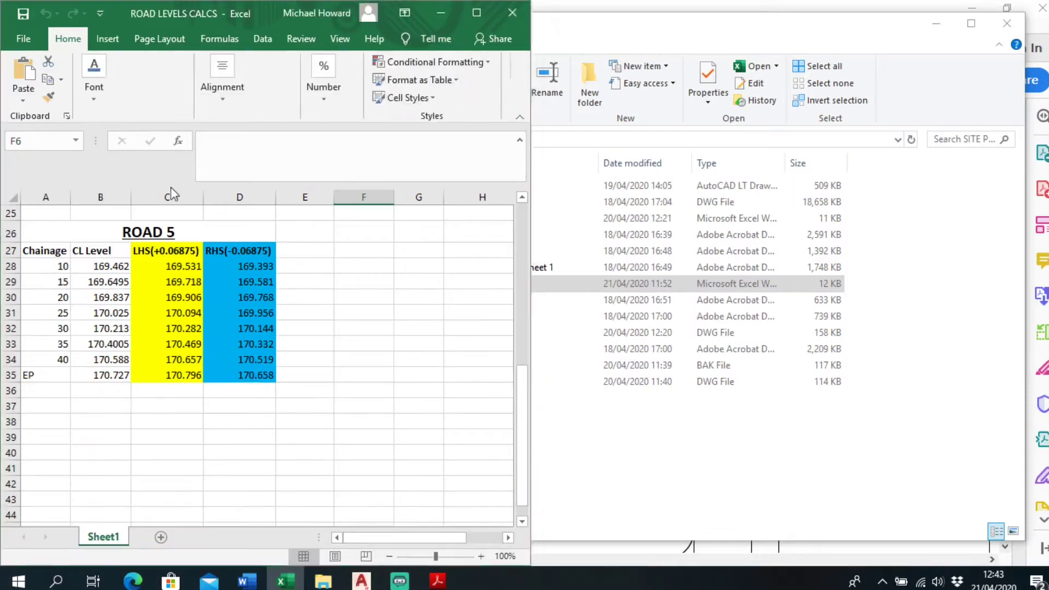
left_click(836, 218)
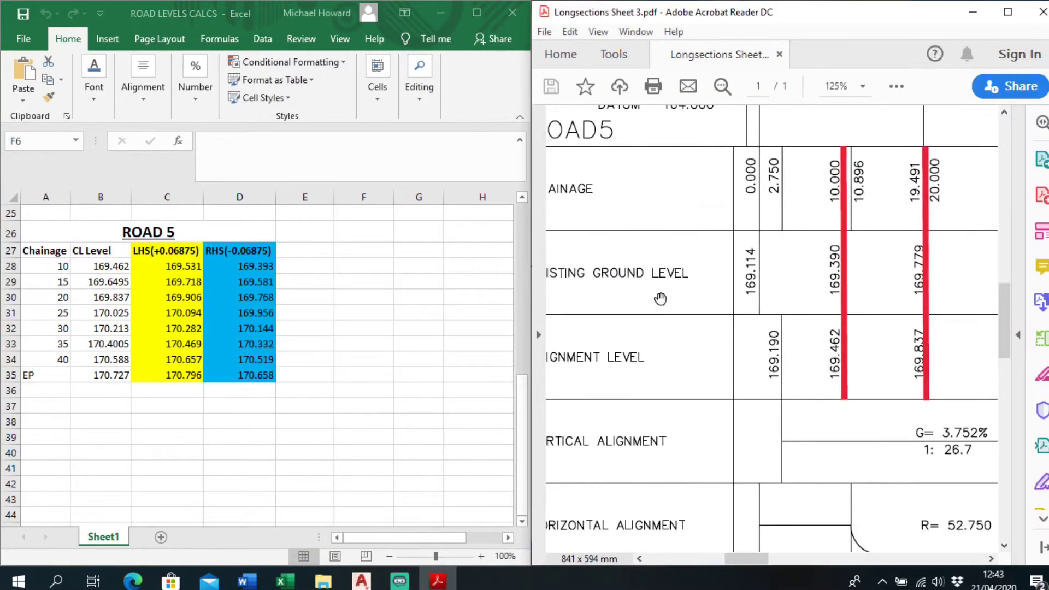
scroll(729, 300, "down", 1, "ctrl")
scroll(745, 353, "down", 1, "ctrl")
mouse_move(745, 354)
left_mouse_down()
mouse_move(663, 347)
mouse_move(699, 335)
left_mouse_up()
scroll(670, 345, "up", 1, "ctrl")
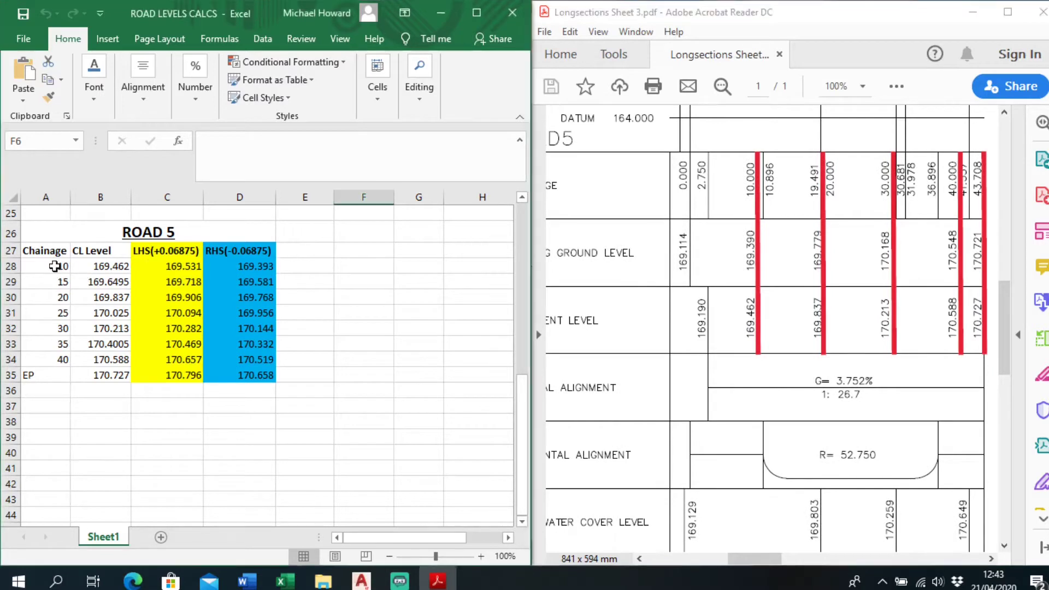
Check the ROAD 5 centre line level at chainage 10 in the workbook against the long section's alignment level
left_click(55, 267)
left_click(108, 268)
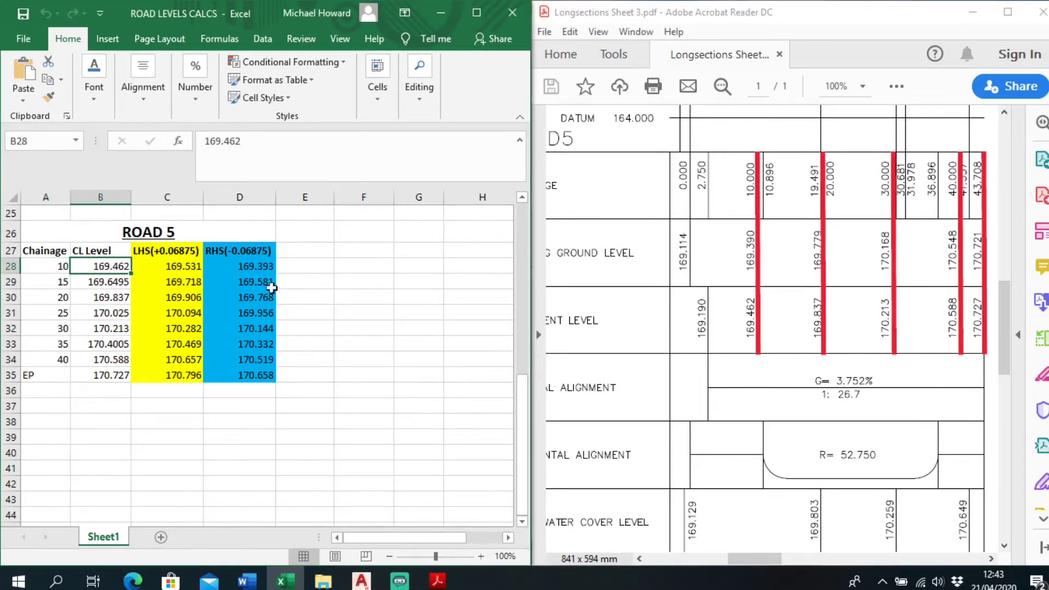
left_click_drag(672, 313, 708, 315)
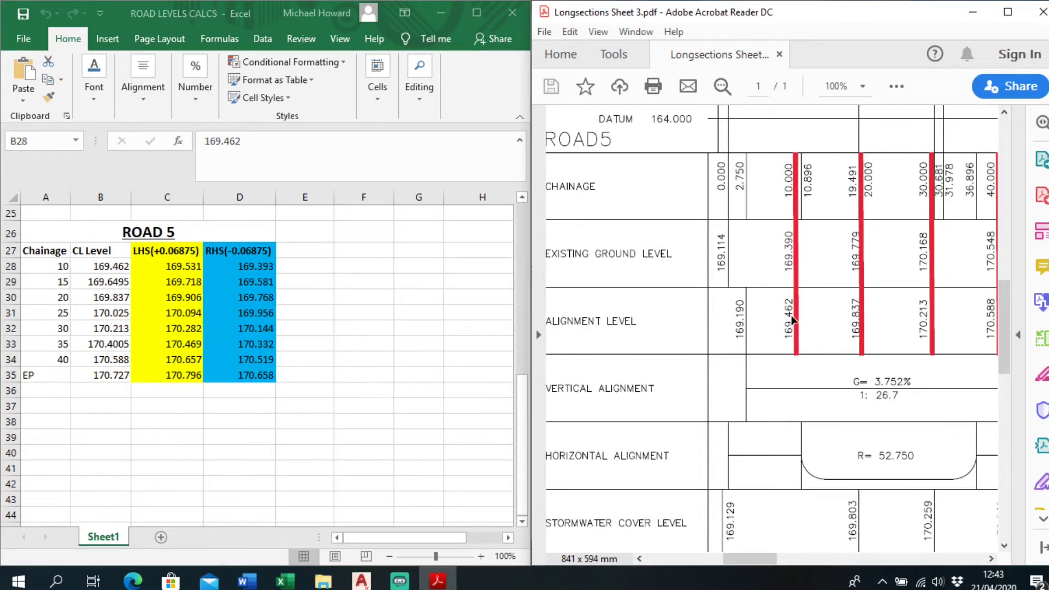
left_click(114, 266)
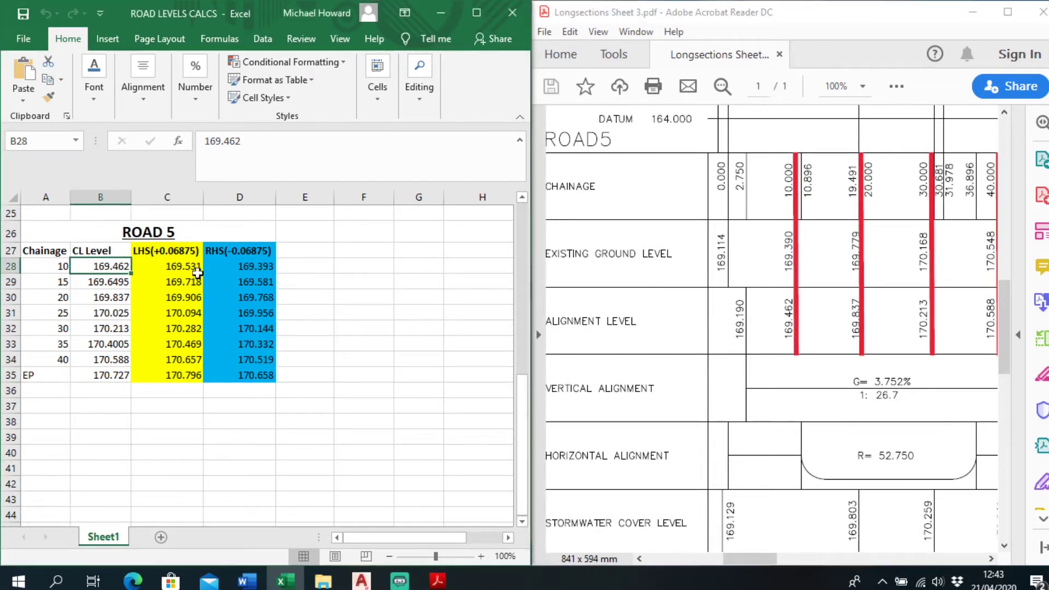
Inspect the LHS level formula at chainage 10 and the LHS and RHS offset headings of the ROAD 5 table
left_click(185, 264)
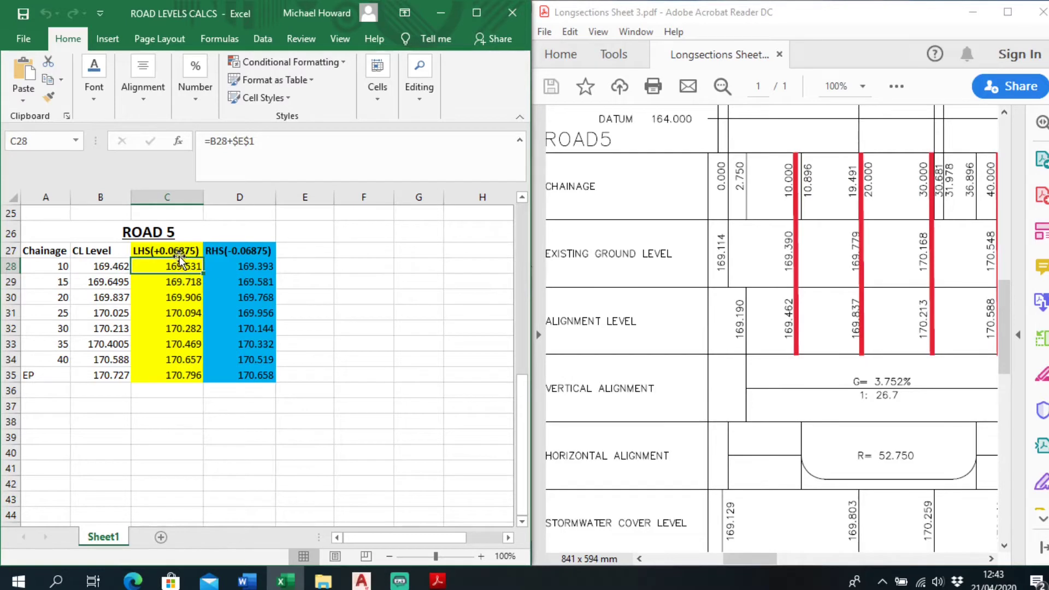
left_click(177, 253)
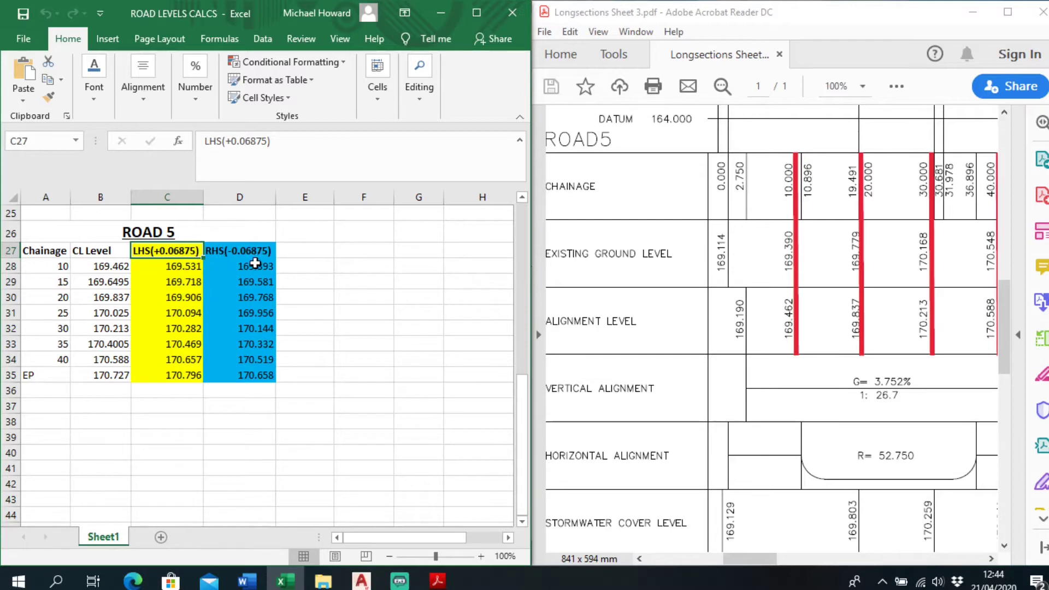
left_click(258, 251)
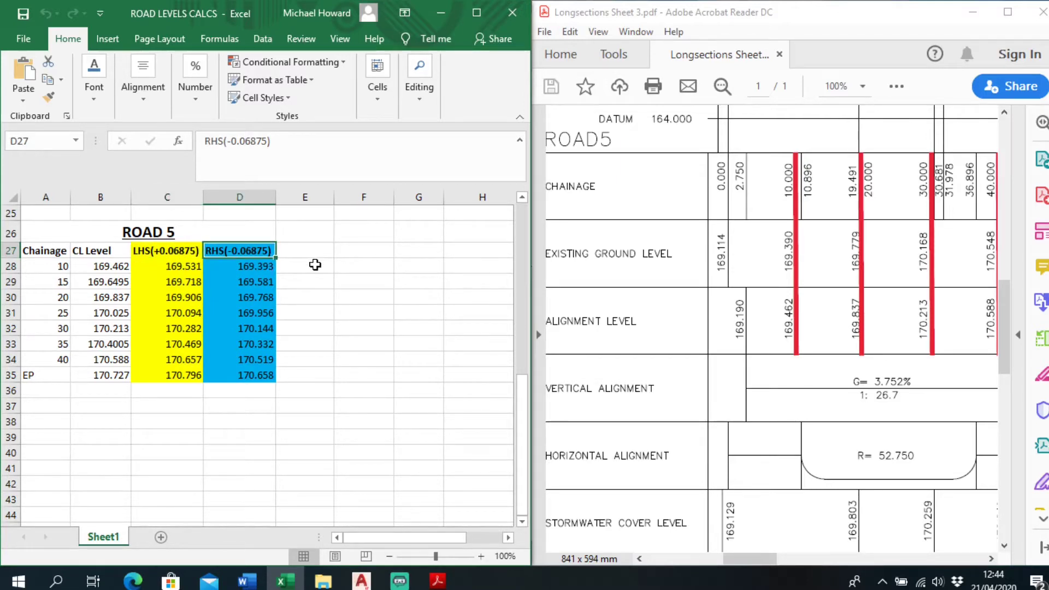
left_click(299, 266)
Inspect the offset value in cell E1 and the ROAD 5 chainage 10 LHS and RHS formulas that reference it
scroll(317, 282, "up", 3)
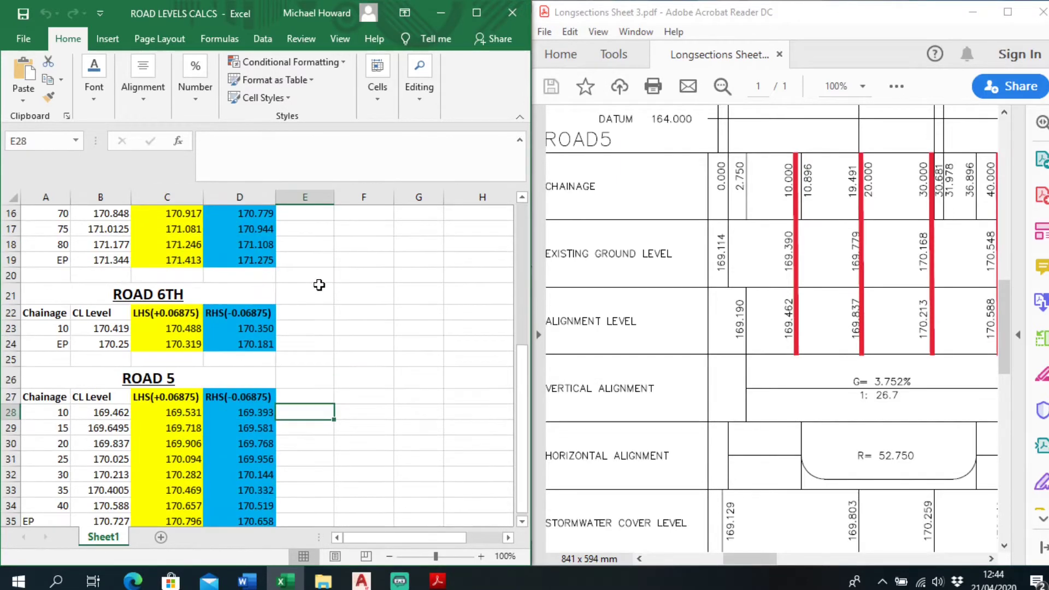
scroll(319, 285, "down", 2)
scroll(262, 316, "up", 7)
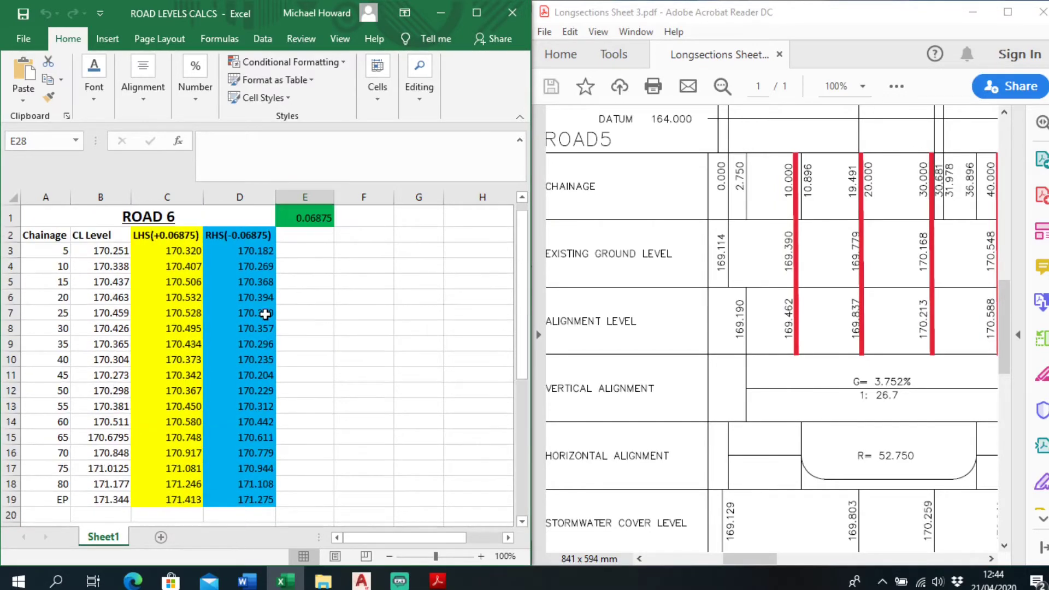
left_click(323, 219)
scroll(328, 308, "down", 7)
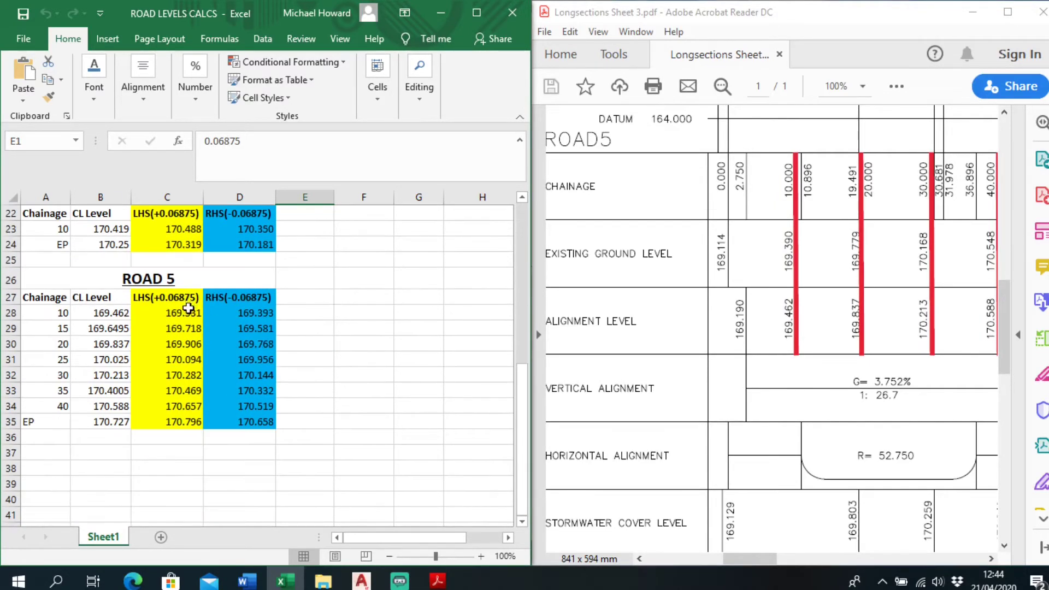
left_click(186, 314)
left_click(253, 311)
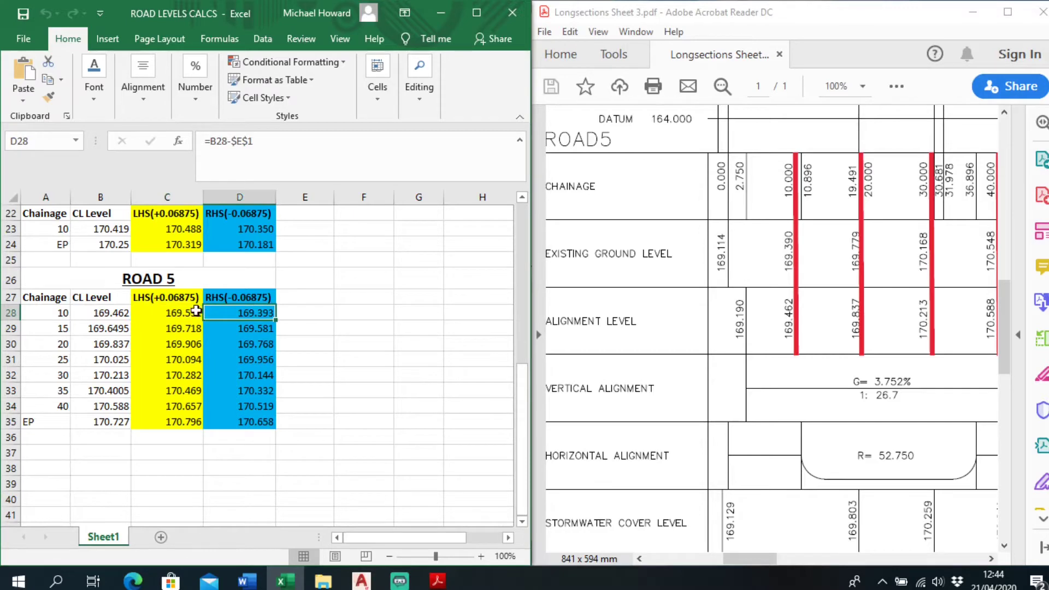
left_click(191, 311)
left_click(252, 312)
Review the 5 m chainage intervals from 15 to 30 in the ROAD 5 table
left_click(62, 329)
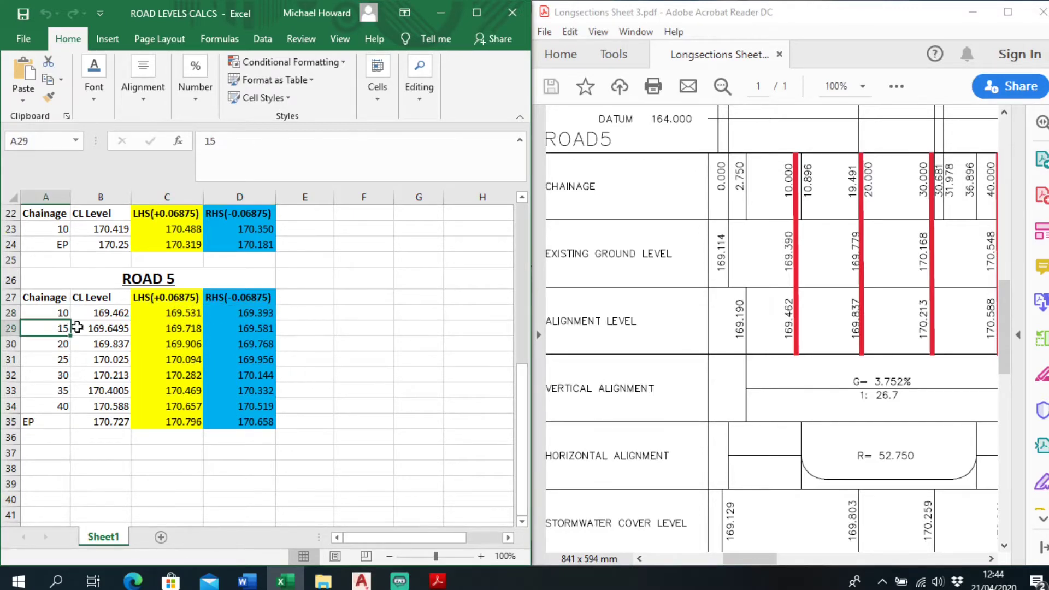
left_click(63, 343)
left_click_drag(63, 375, 63, 360)
Compare the workbook's ROAD 6 chainages and centre line levels with the ROAD6 long section table at 100% zoom
scroll(66, 345, "up", 3)
scroll(66, 345, "up", 4)
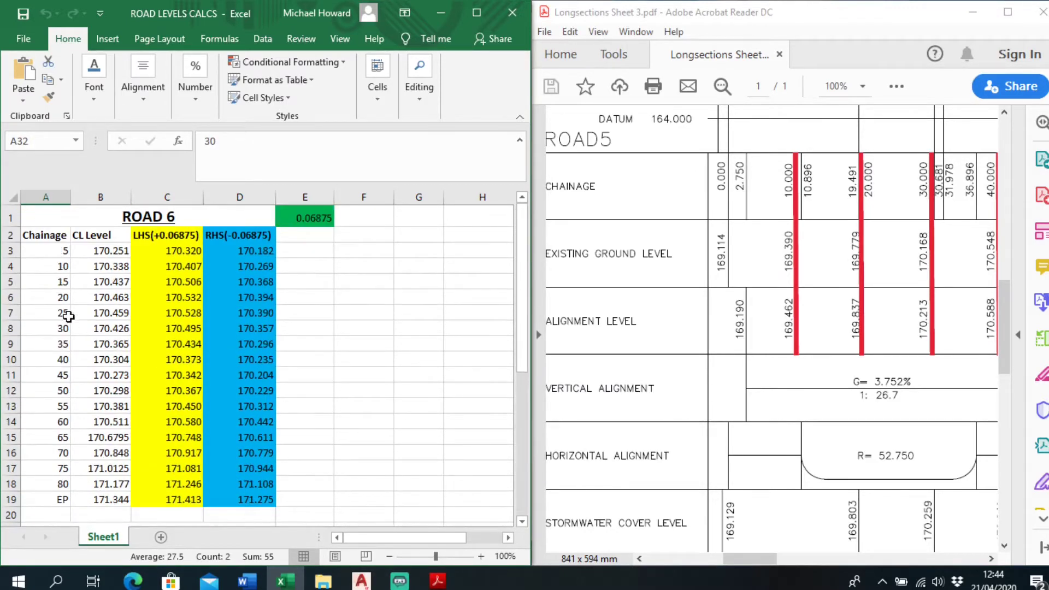
left_click(60, 266)
left_click(693, 395)
scroll(692, 394, "down", 1, "ctrl")
scroll(692, 395, "down", 1, "ctrl")
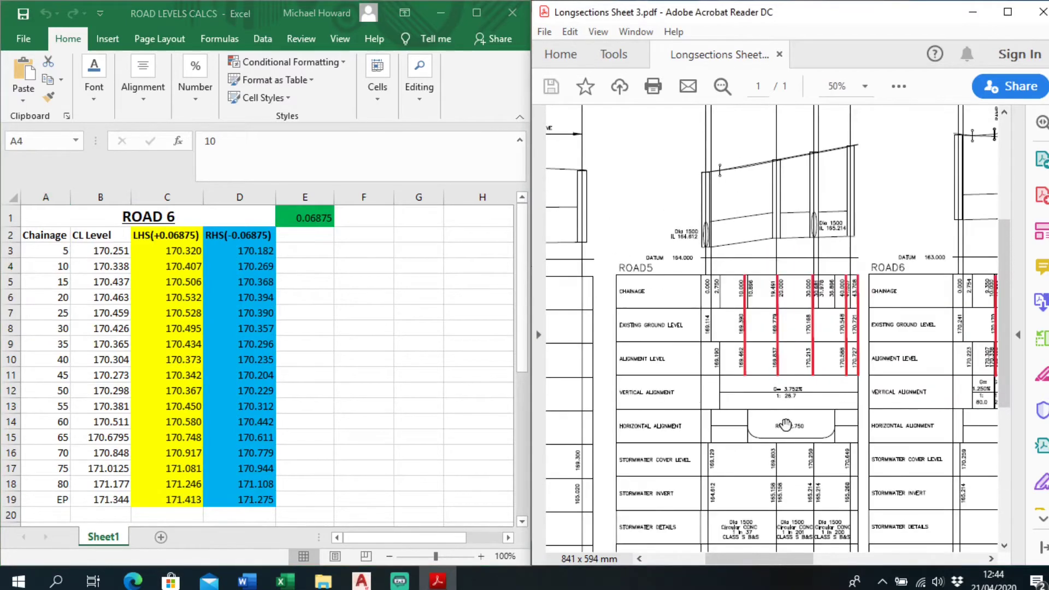
left_click_drag(992, 434, 697, 442)
scroll(717, 390, "up", 2, "ctrl")
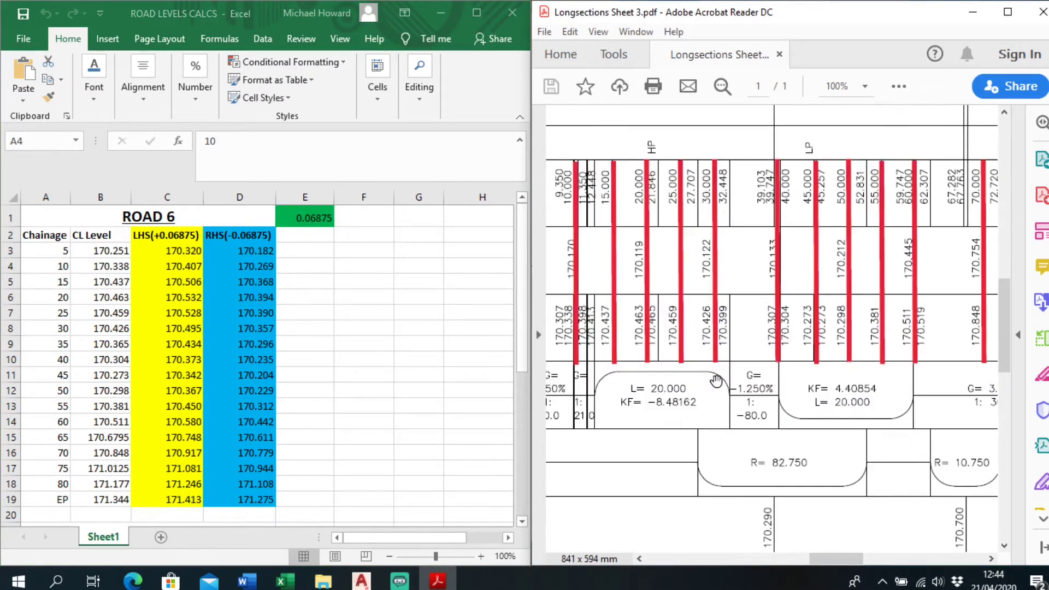
Compare the workbook's ROAD 6 chainage 30 and its centre line level with the long section at 150% zoom
scroll(719, 306, "up", 1)
scroll(720, 273, "up", 2, "ctrl")
left_click_drag(691, 360, 739, 306)
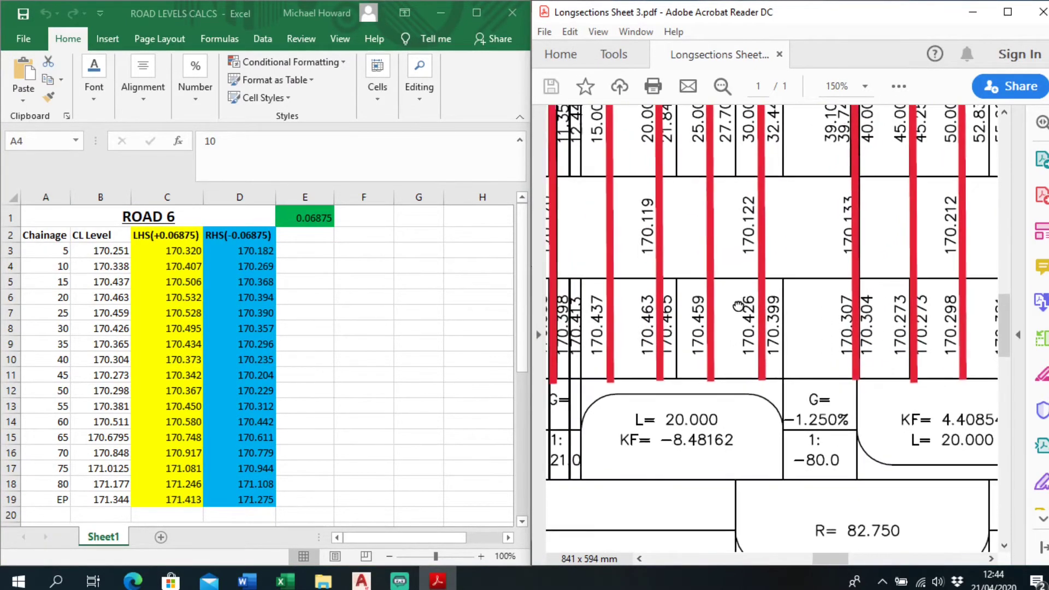
key("alt+Tab")
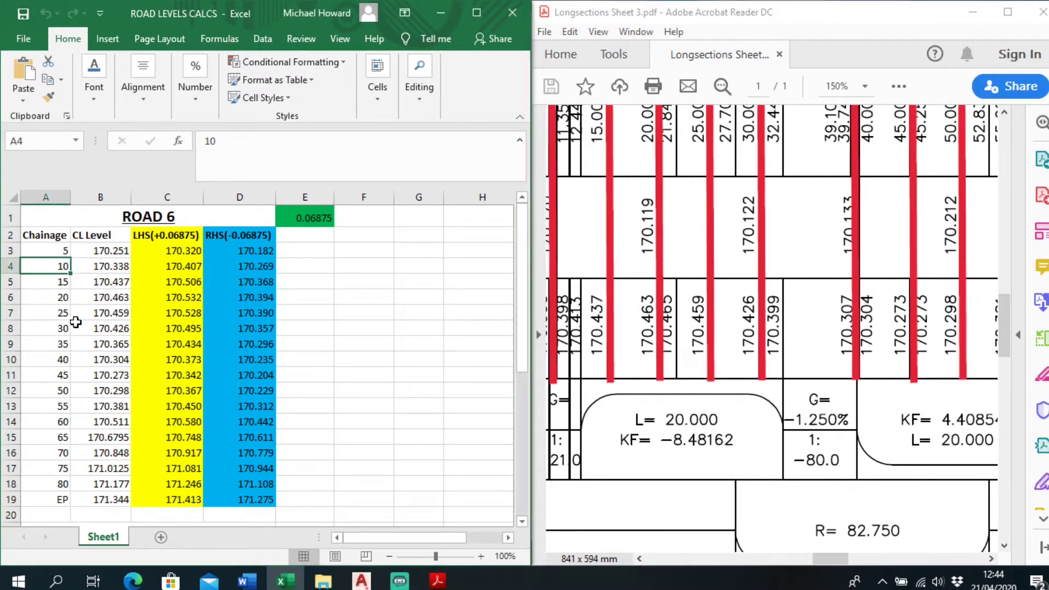
left_click_drag(63, 333, 110, 330)
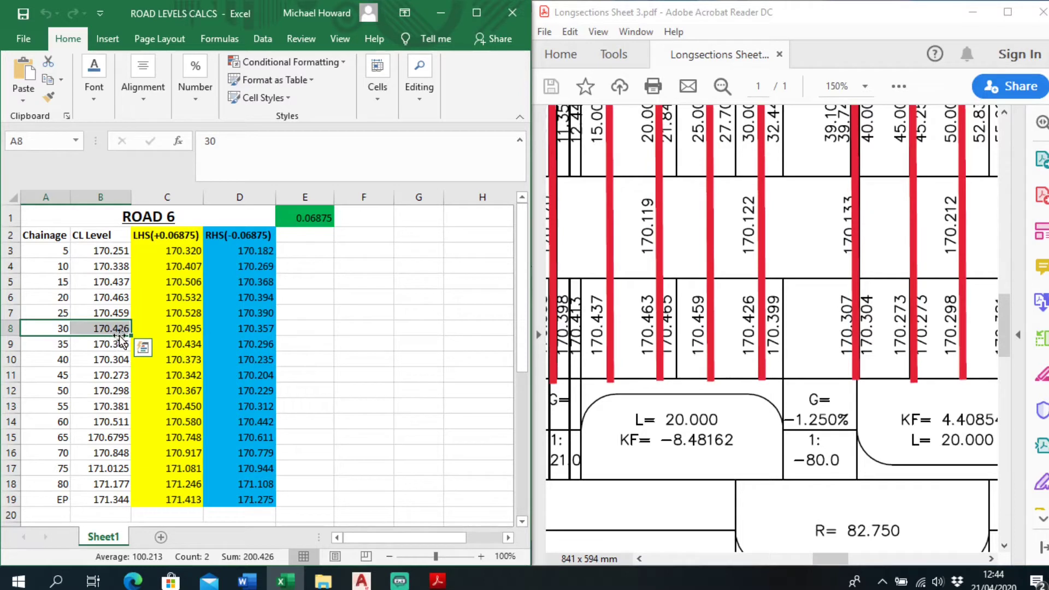
left_click_drag(804, 225, 801, 256)
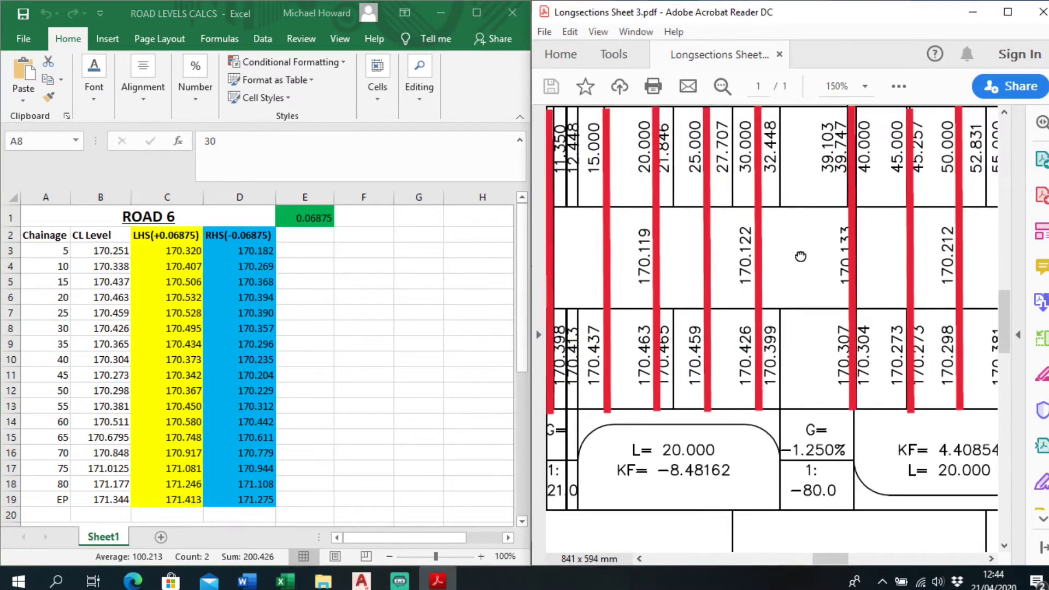
Inspect the LHS and RHS level formulas at ROAD 6 chainage 30 in the workbook
left_click(374, 316)
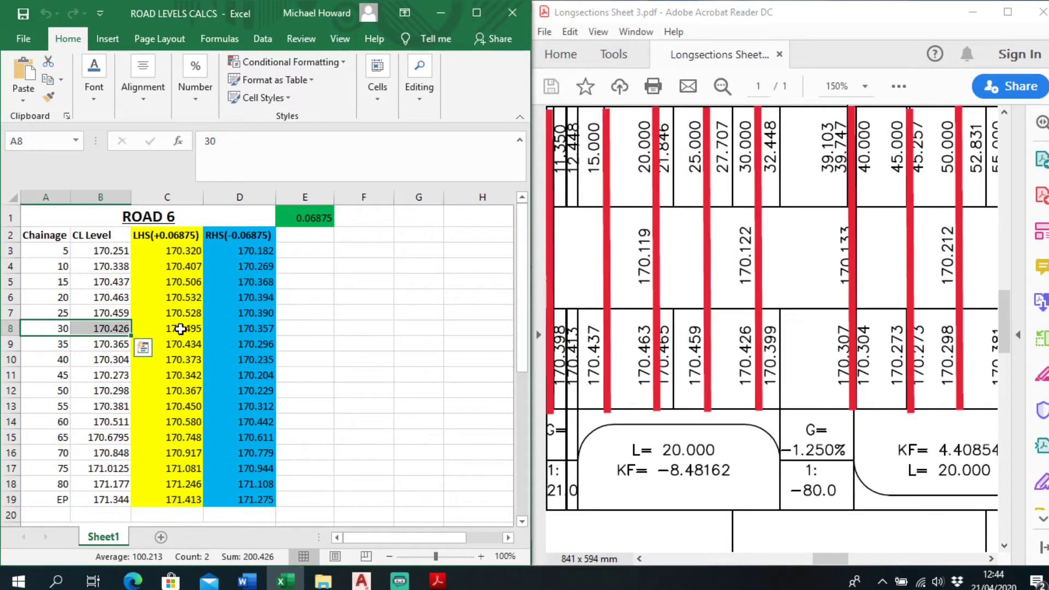
left_click(181, 329)
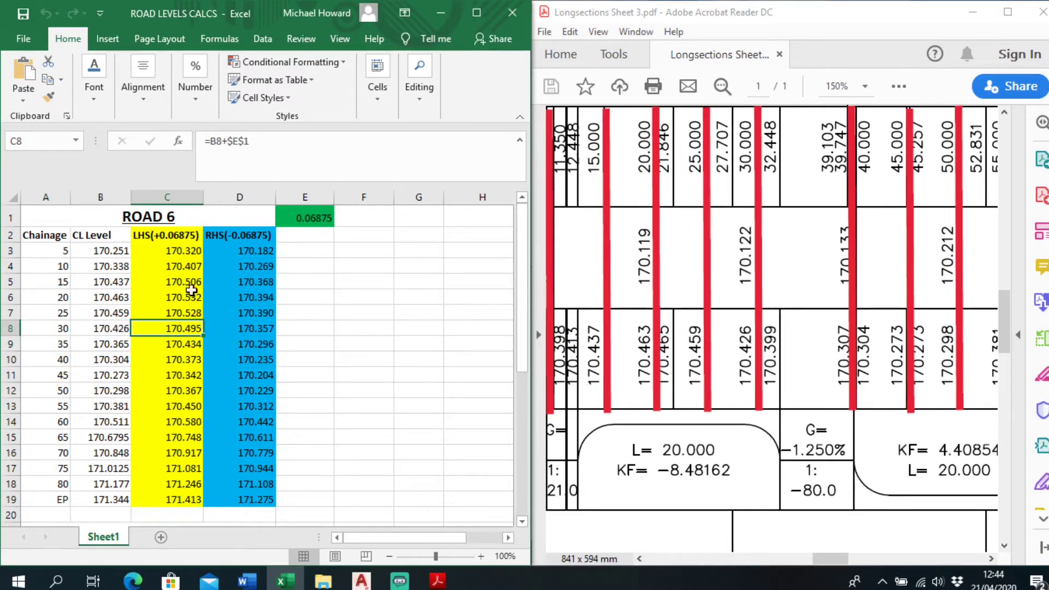
left_click(235, 330)
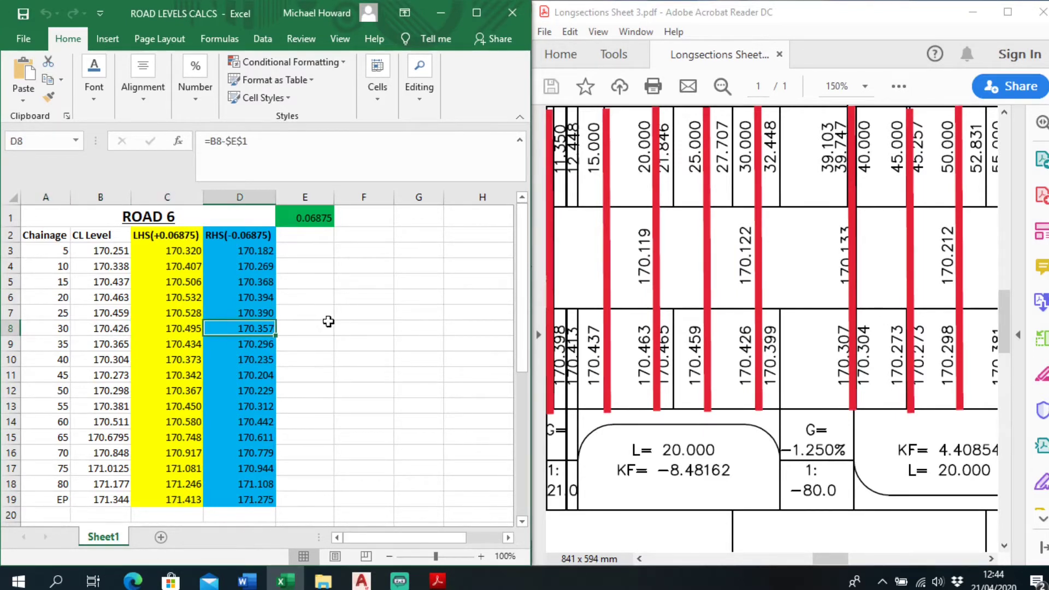
left_click(328, 326)
Switch to AutoCAD and arrange the Road Setting out drawing beside the workbook, with the ROAD 5 table in view
left_click(361, 581)
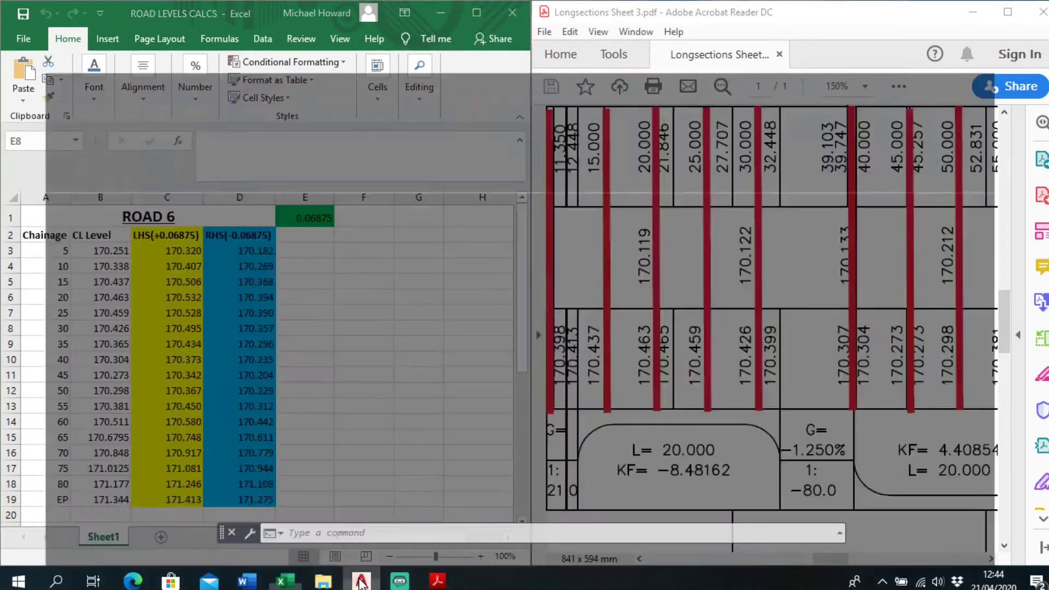
left_click_drag(493, 7, 1048, 127)
scroll(336, 342, "down", 11)
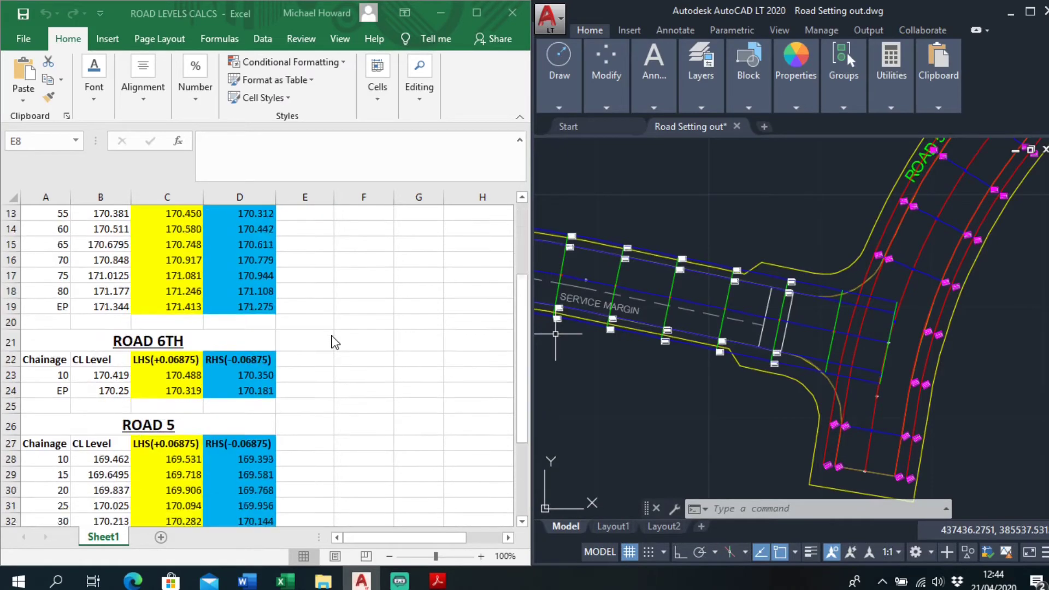
scroll(336, 342, "up", 4)
left_click(670, 391)
scroll(670, 392, "up", 6)
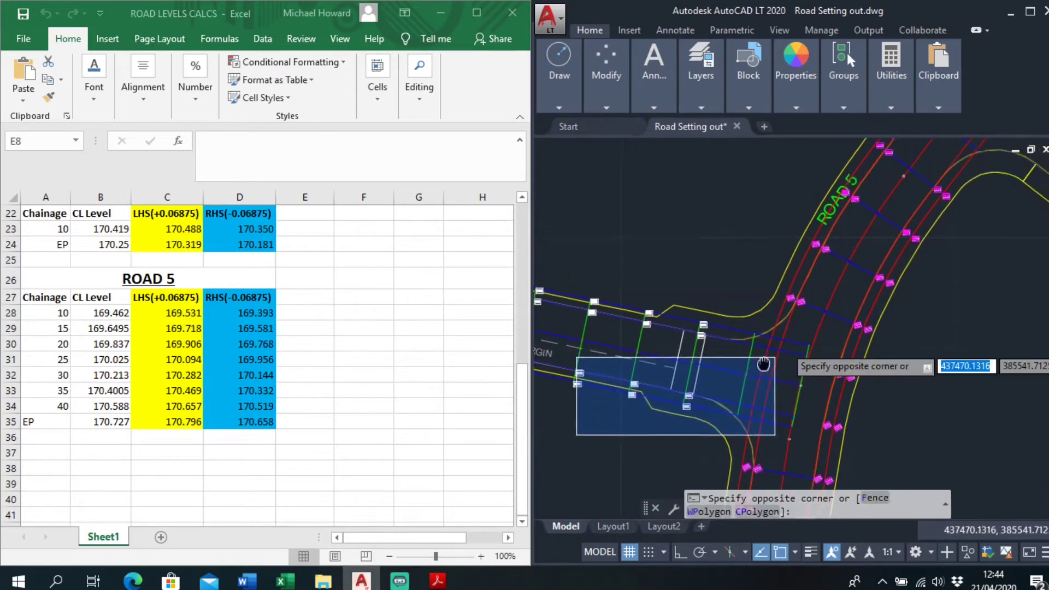
key("Escape")
Set the HEIGHT attribute of point RD5CH10R to 169.393, the ROAD 5 RHS level at chainage 10
scroll(736, 220, "up", 4)
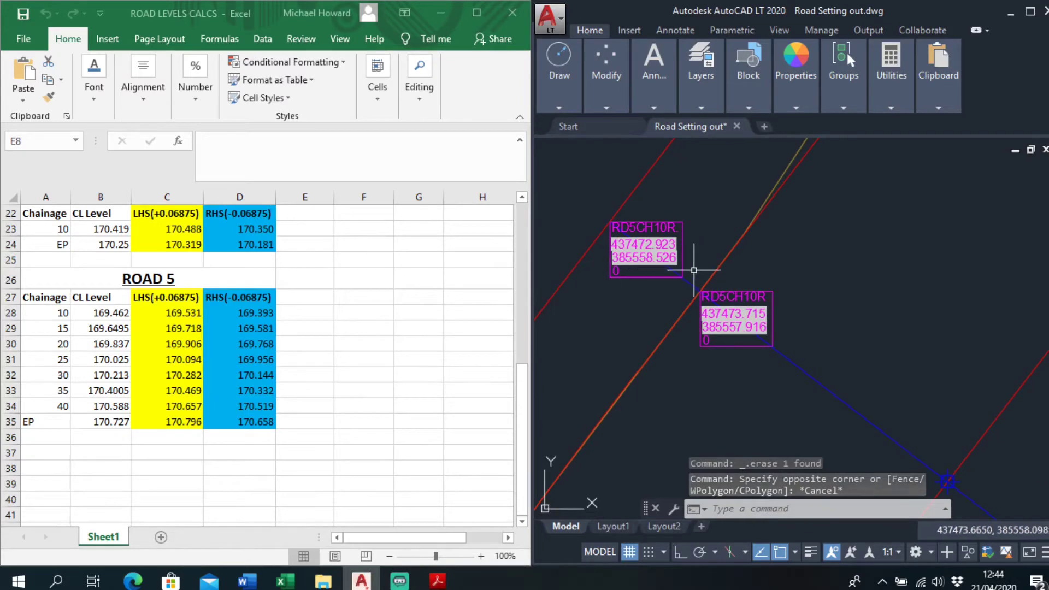
scroll(704, 339, "up", 2)
double_click(701, 339)
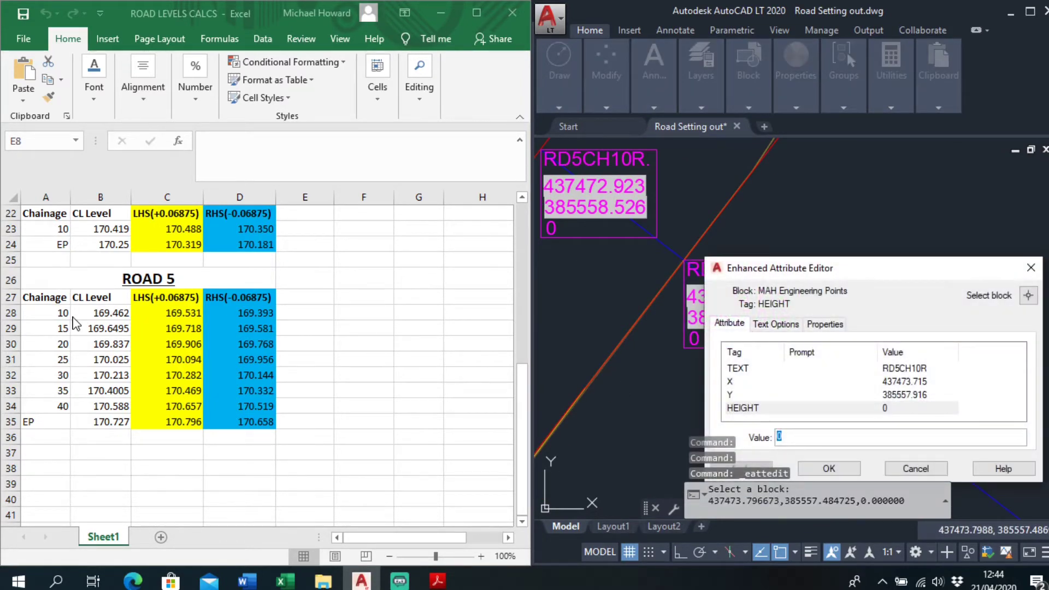
left_click(126, 314)
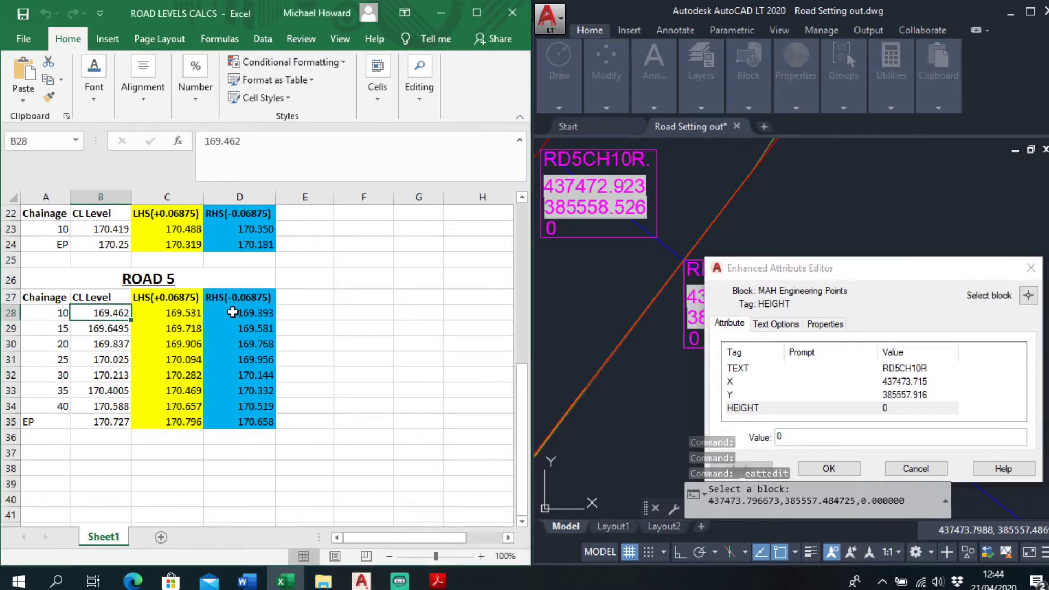
left_click(233, 313)
left_click(811, 436)
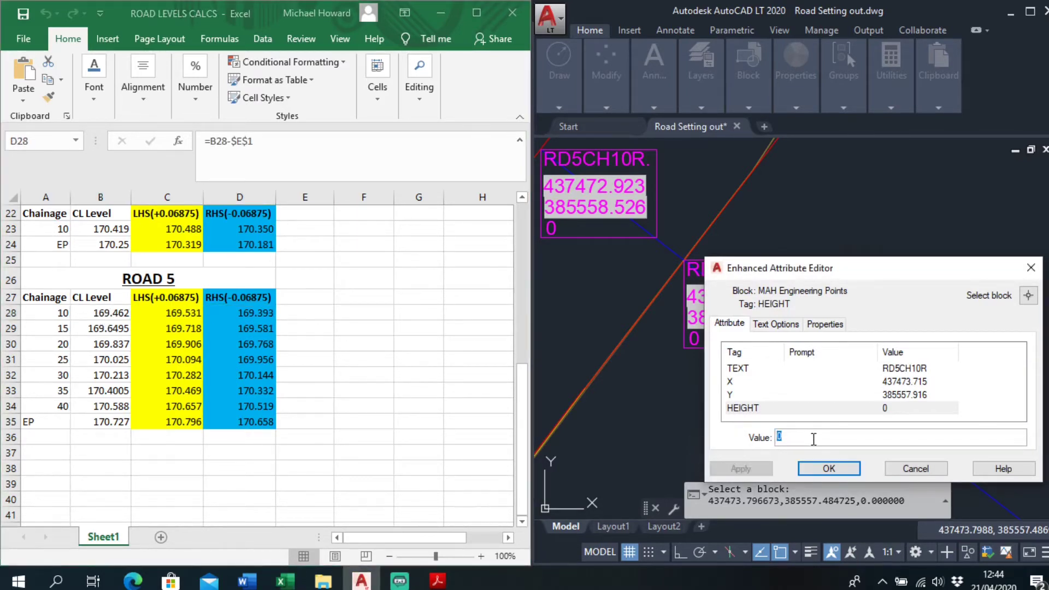
type("169.393")
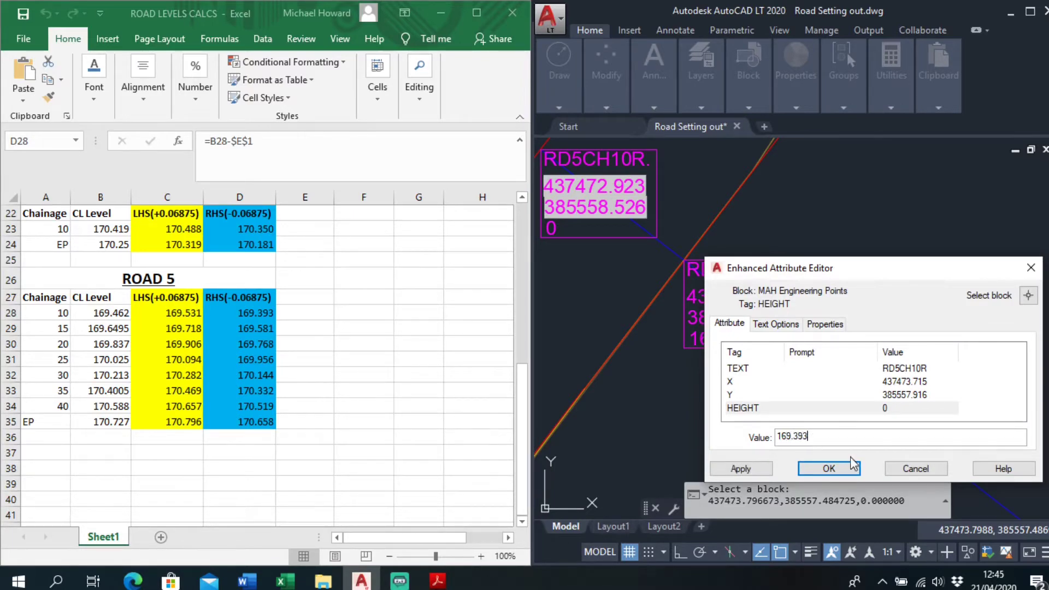
left_click(839, 473)
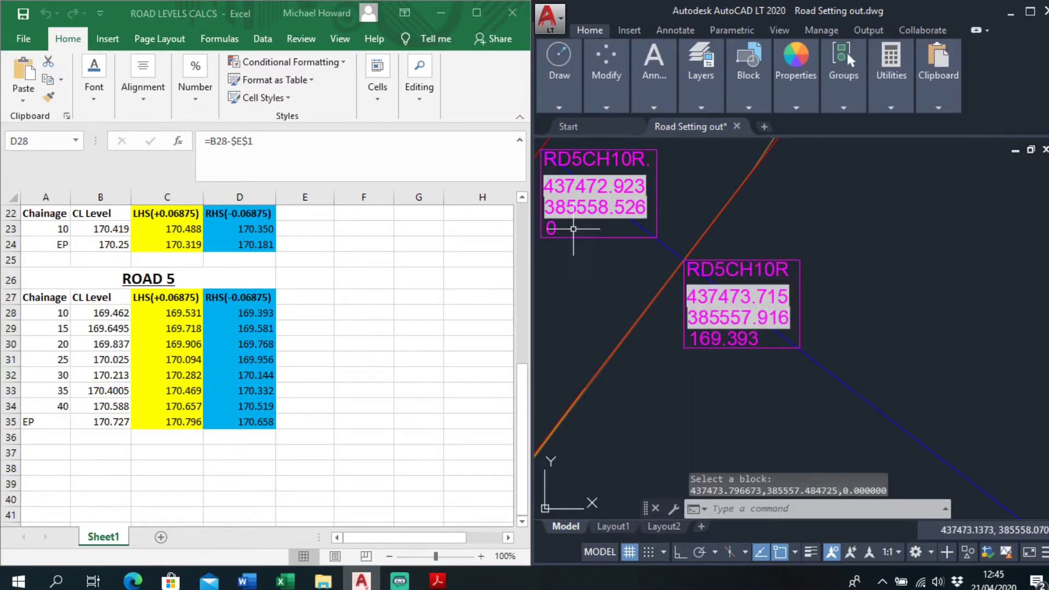
Set the HEIGHT attribute of the offset point RD5CH10R. to 169.393
left_click(552, 225)
double_click(552, 225)
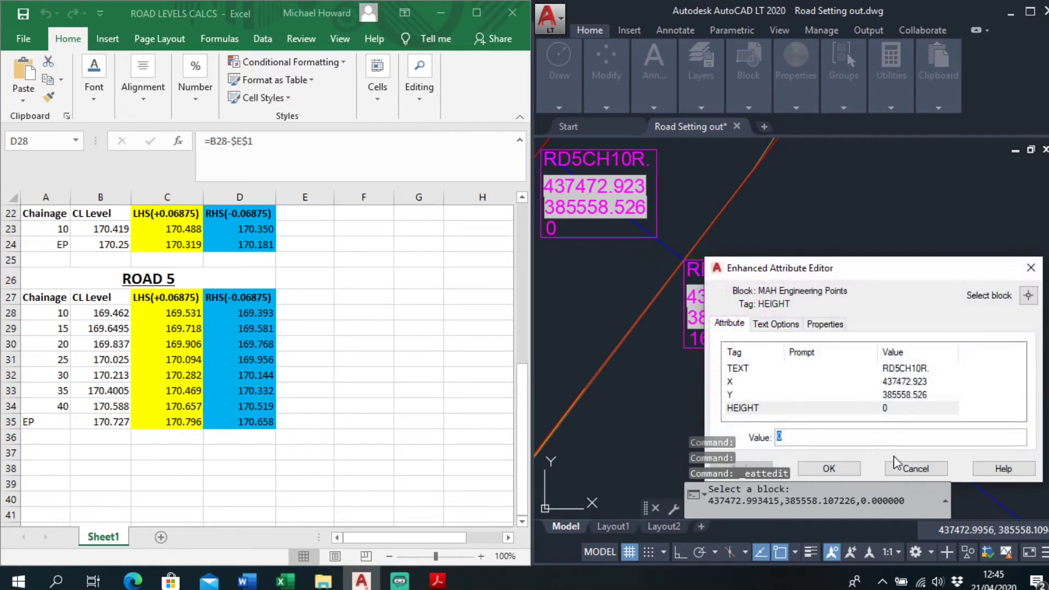
type("169.393")
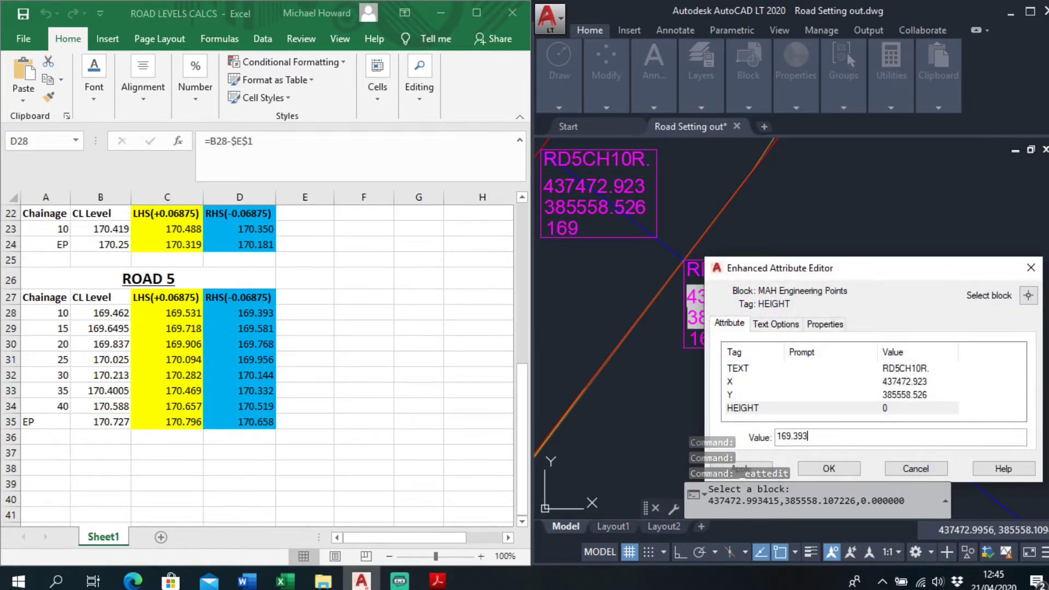
left_click(829, 468)
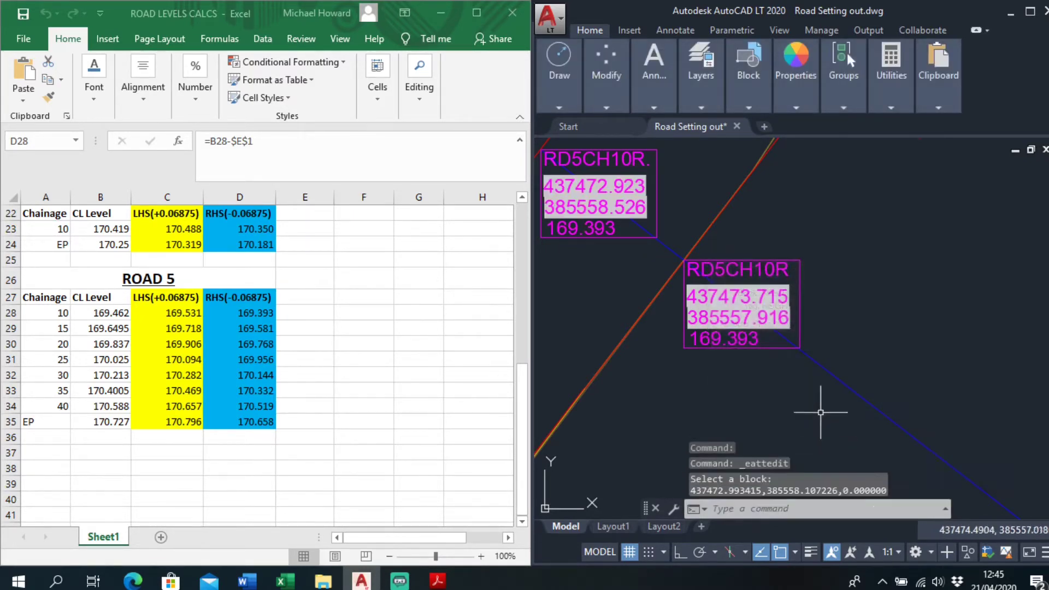
Set the HEIGHT attribute of point RD5CH10L to 169.531, the ROAD 5 LHS level at chainage 10
scroll(819, 394, "down", 3)
scroll(819, 394, "down", 2)
middle_click_drag(819, 394, 633, 237)
scroll(815, 359, "up", 6)
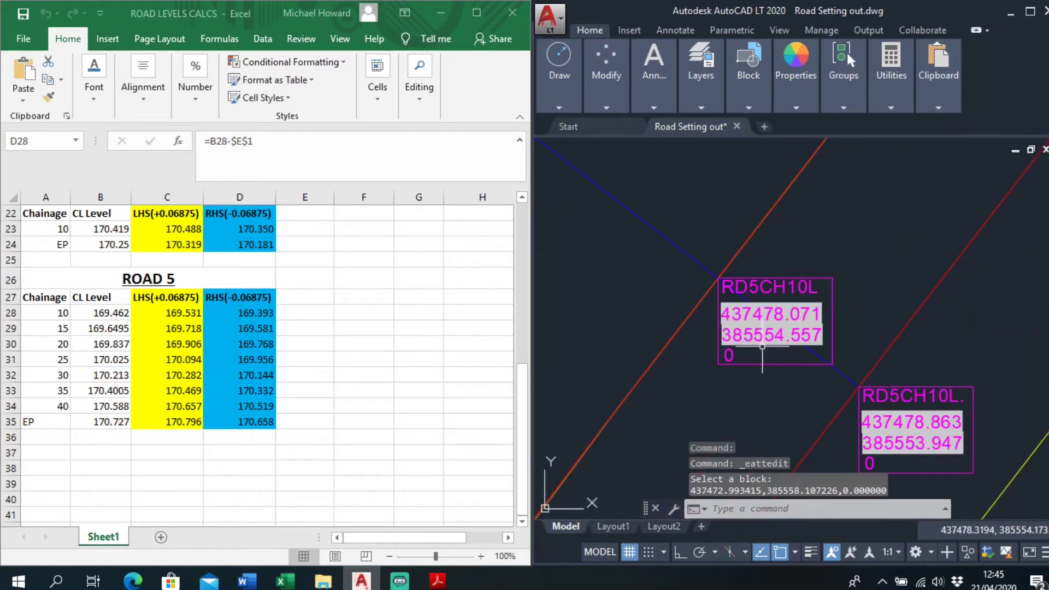
left_click(736, 355)
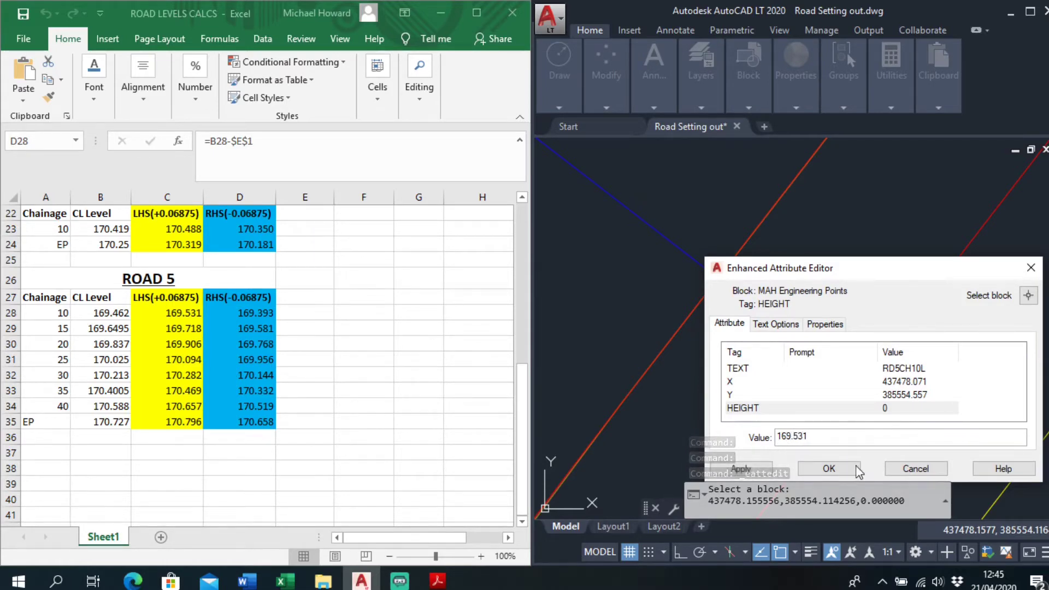
left_click(830, 469)
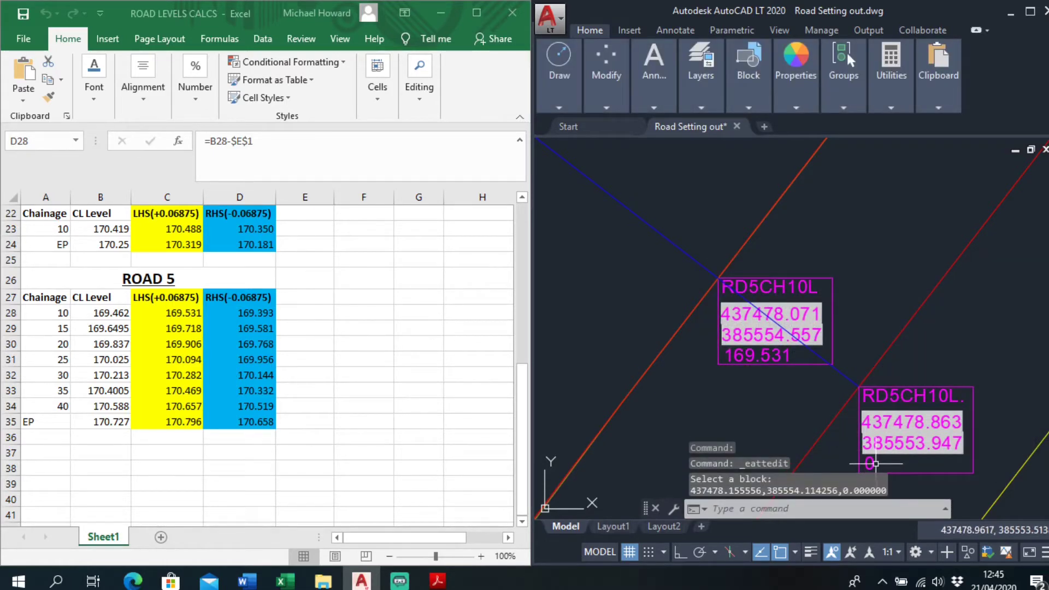
Set the HEIGHT attribute of the offset point RD5CH10L. to 169.531
key("Escape")
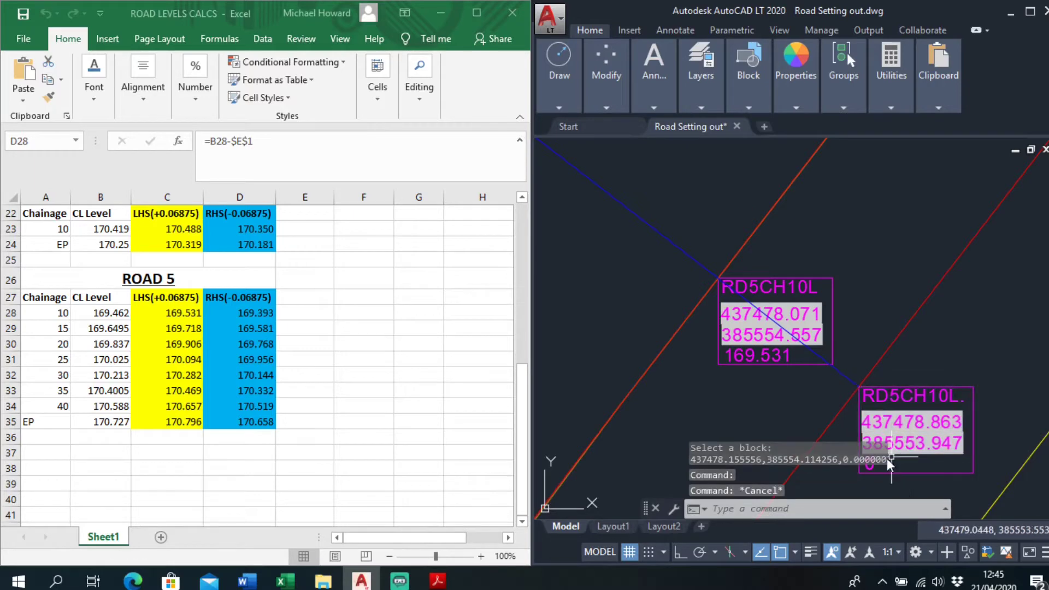
scroll(891, 462, "up", 2)
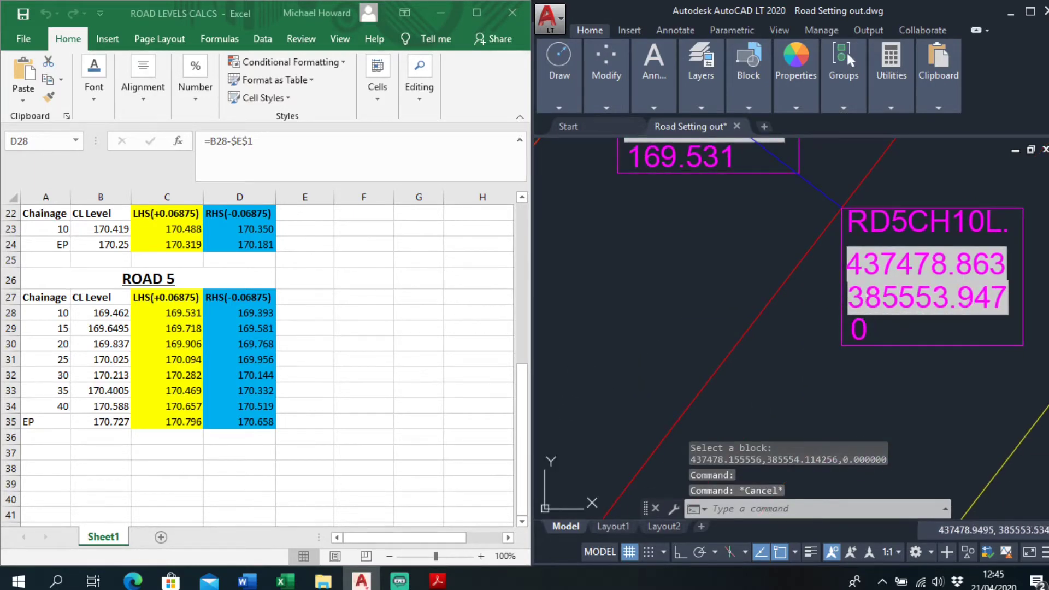
double_click(861, 328)
type("169.")
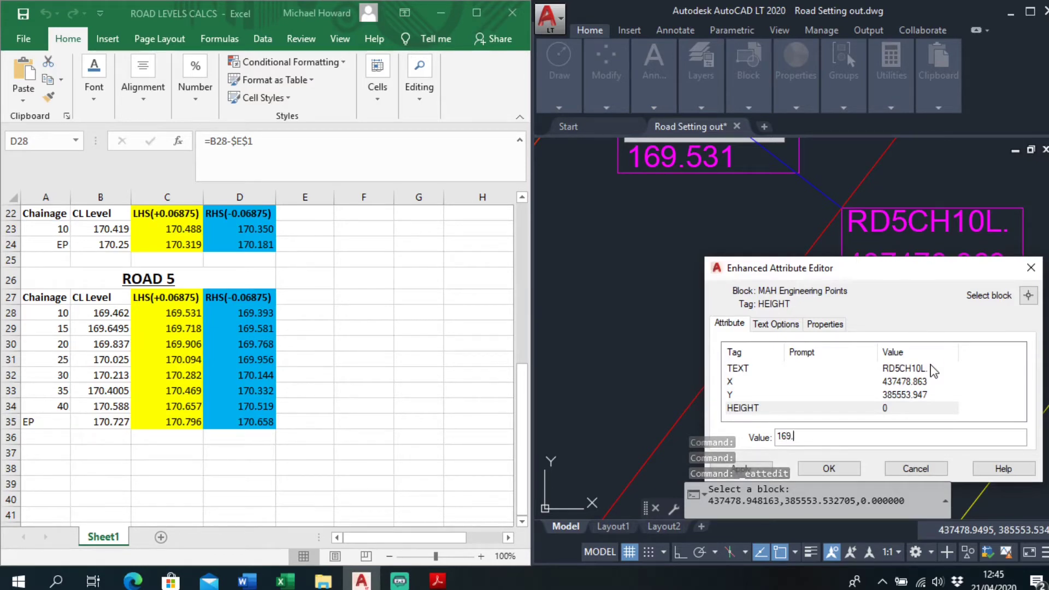
type("531")
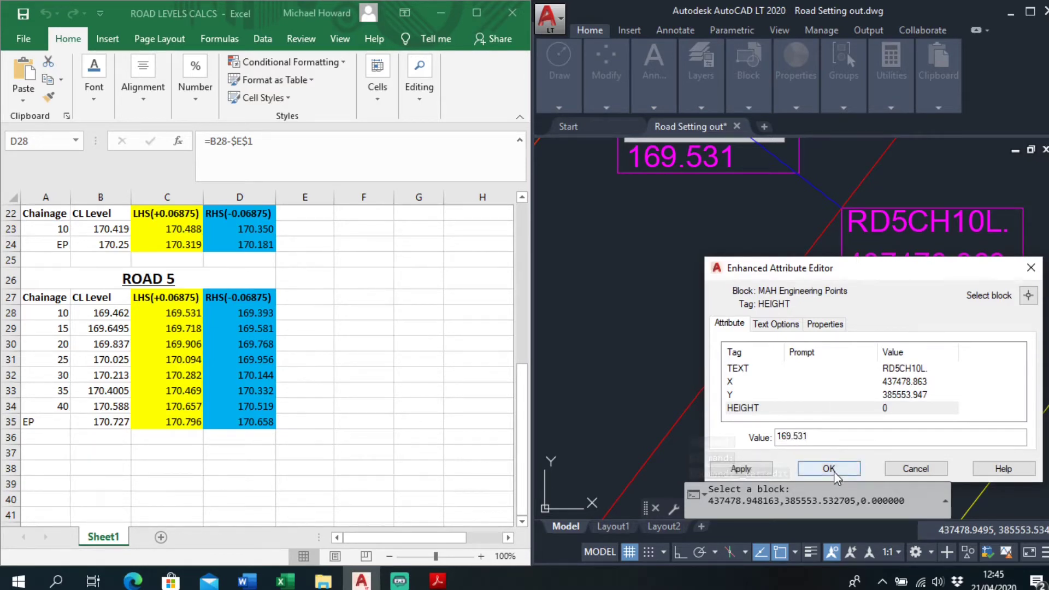
left_click(829, 468)
Review the remaining setting-out points along Road 5, Road 6 and Road 6TH against the workbook tables, with the drawing enlarged to full screen
scroll(820, 323, "down", 8)
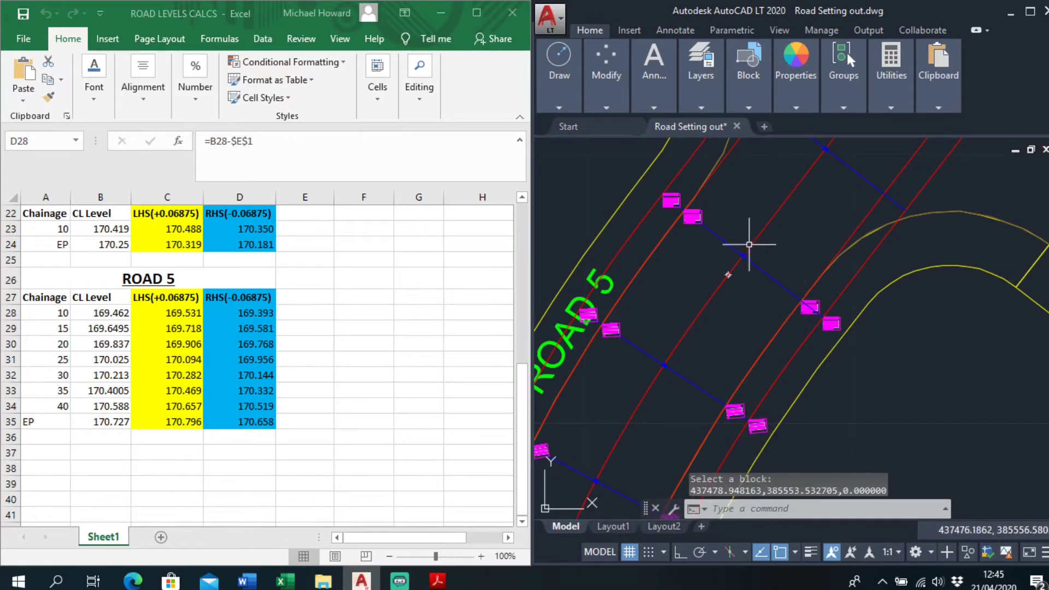
mouse_move(650, 272)
middle_mouse_down()
mouse_move(787, 262)
mouse_move(830, 213)
middle_mouse_up()
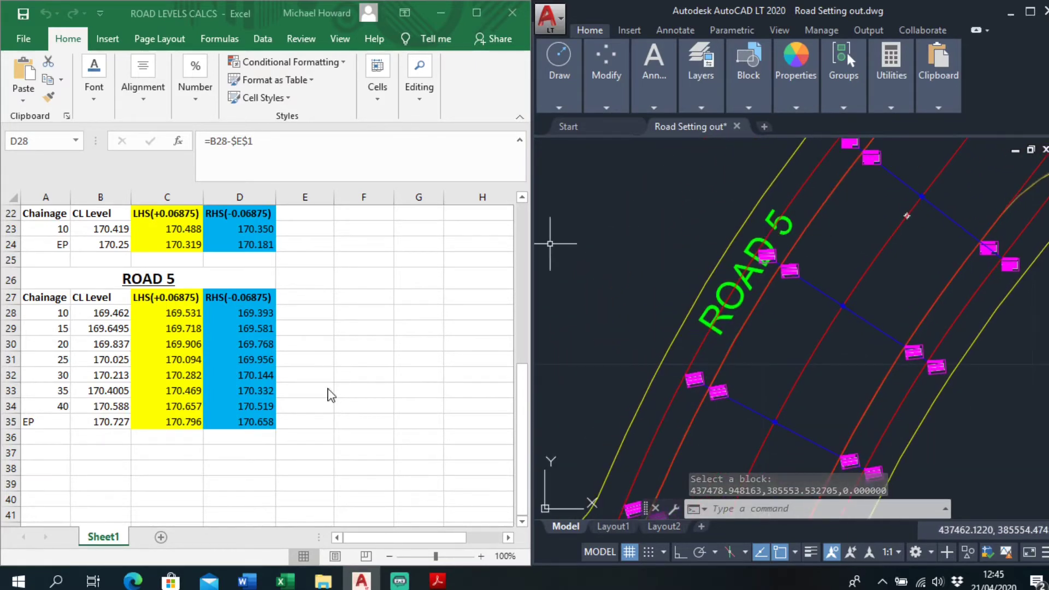
scroll(328, 393, "up", 7)
scroll(301, 350, "down", 3)
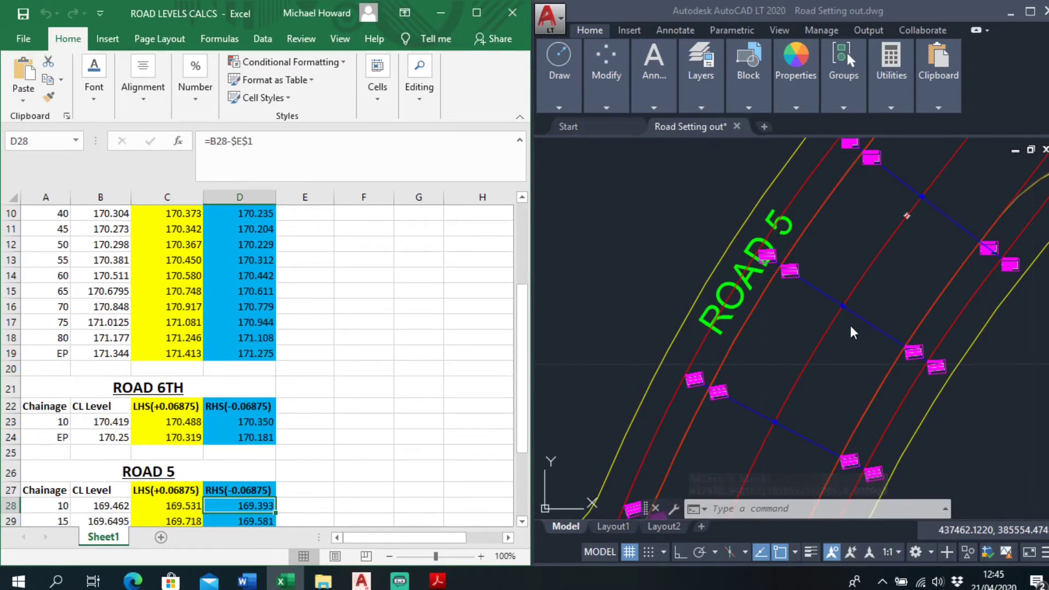
left_click(747, 322)
scroll(743, 322, "down", 6)
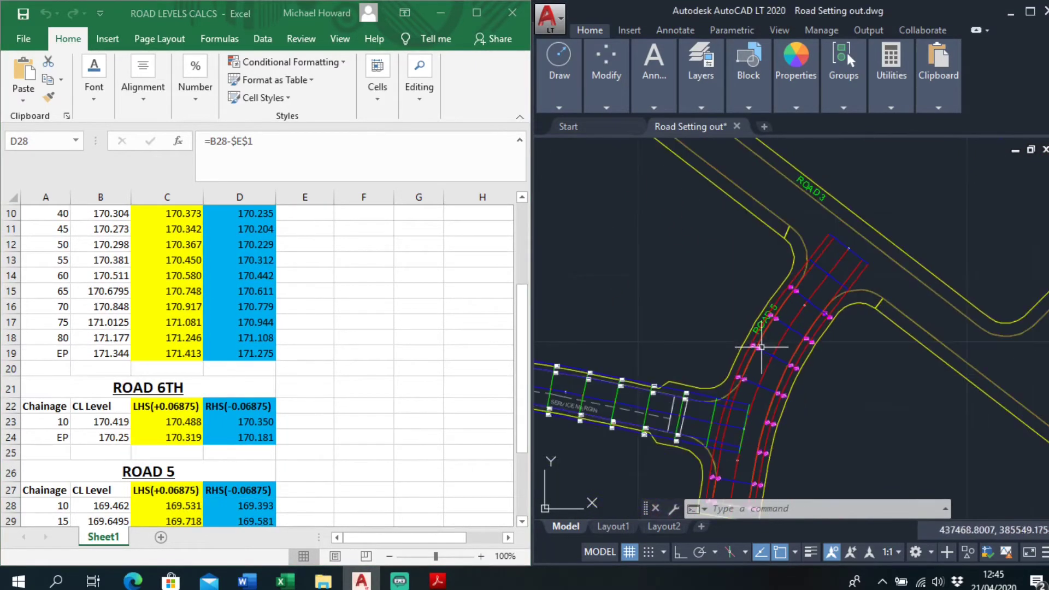
left_click(1030, 12)
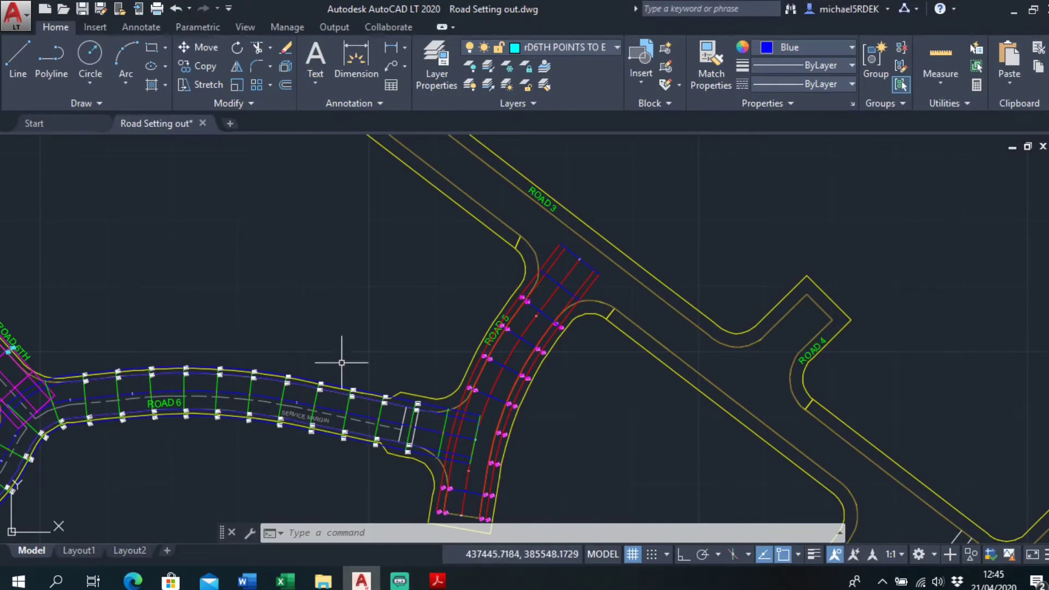
middle_click_drag(342, 363, 452, 286)
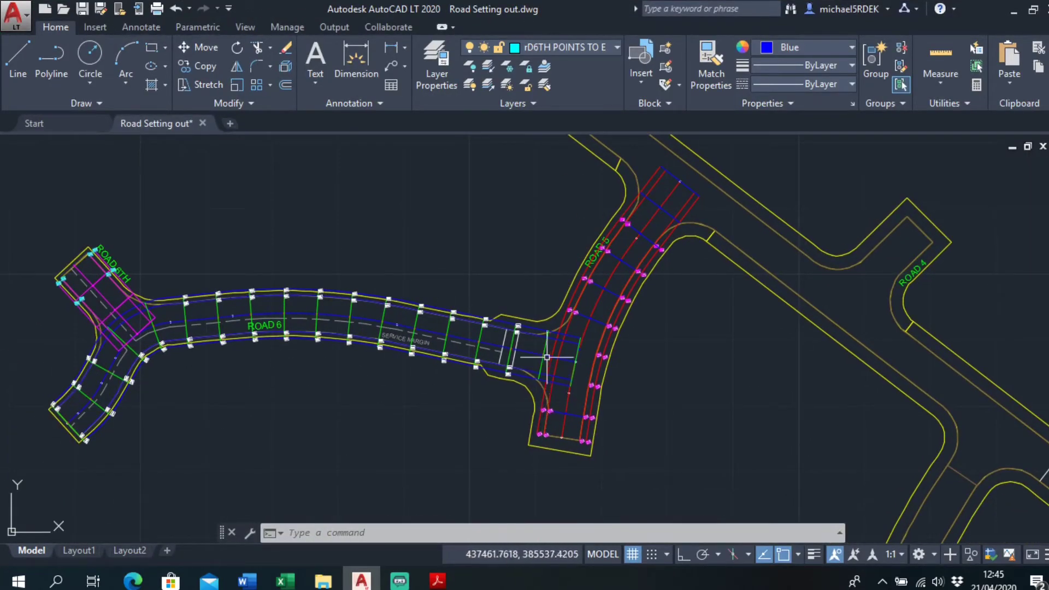
Arrange the drawing beside the workbook again, with the Road 5 chainage 15 right-hand points and the ROAD 5 table in view
scroll(547, 357, "up", 4)
middle_click_drag(666, 153, 560, 271)
scroll(635, 221, "up", 4)
middle_click_drag(635, 221, 536, 422)
scroll(534, 273, "up", 2)
key("super+Right")
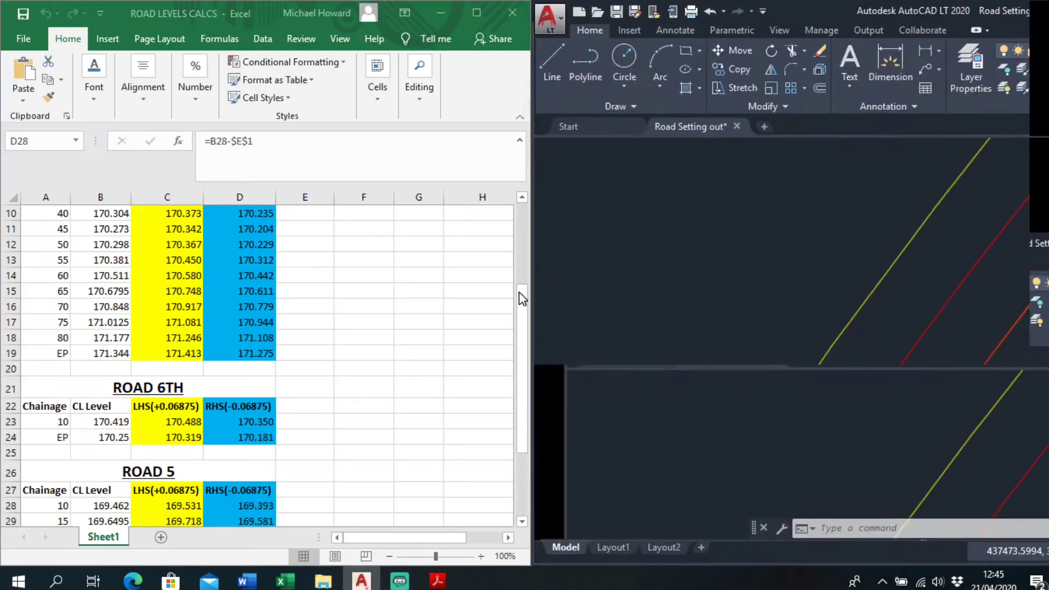
scroll(328, 370, "down", 2)
scroll(698, 367, "down", 3)
scroll(697, 358, "up", 4)
scroll(312, 353, "down", 1)
Set the HEIGHT attribute of the offset point RD5CH15R. to 169.581, the ROAD 5 RHS level at chainage 15
left_click_drag(167, 381, 239, 381)
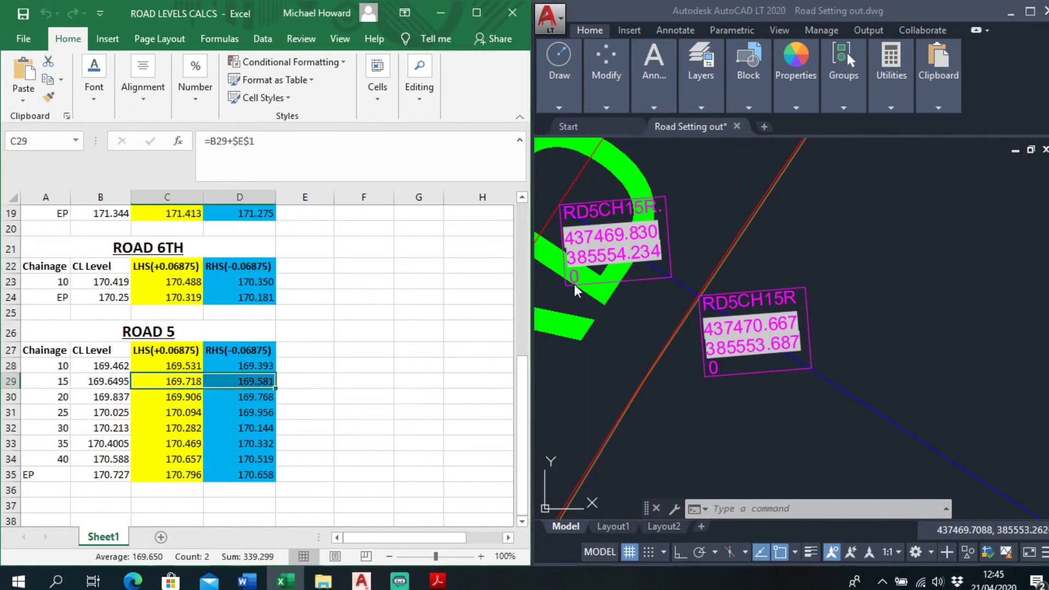
double_click(575, 279)
type("169.581")
key("Return")
Set the HEIGHT attribute of the road-edge point RD5CH15R to 169.581, the ROAD 5 RHS level at chainage 15
double_click(745, 372)
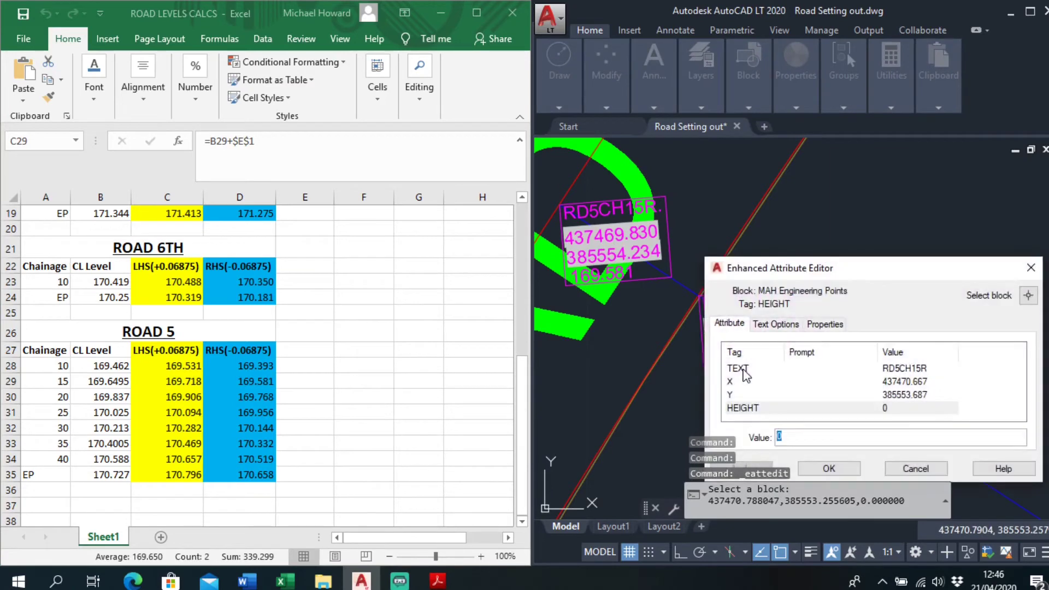
type("169.581")
key("Return")
Set the HEIGHT attributes of RD5CH15L and its offset point RD5CH15L. to 169.718
scroll(639, 180, "down", 4)
scroll(859, 352, "up", 5)
double_click(816, 346)
type("169")
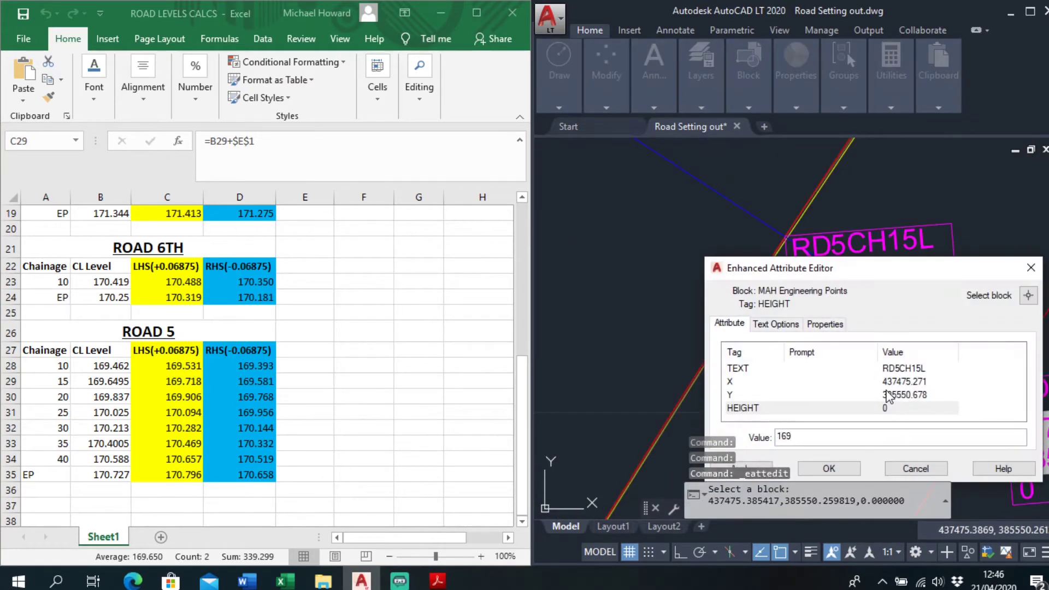
left_click(841, 470)
middle_click_drag(1034, 485, 891, 371)
double_click(891, 371)
type("169.718")
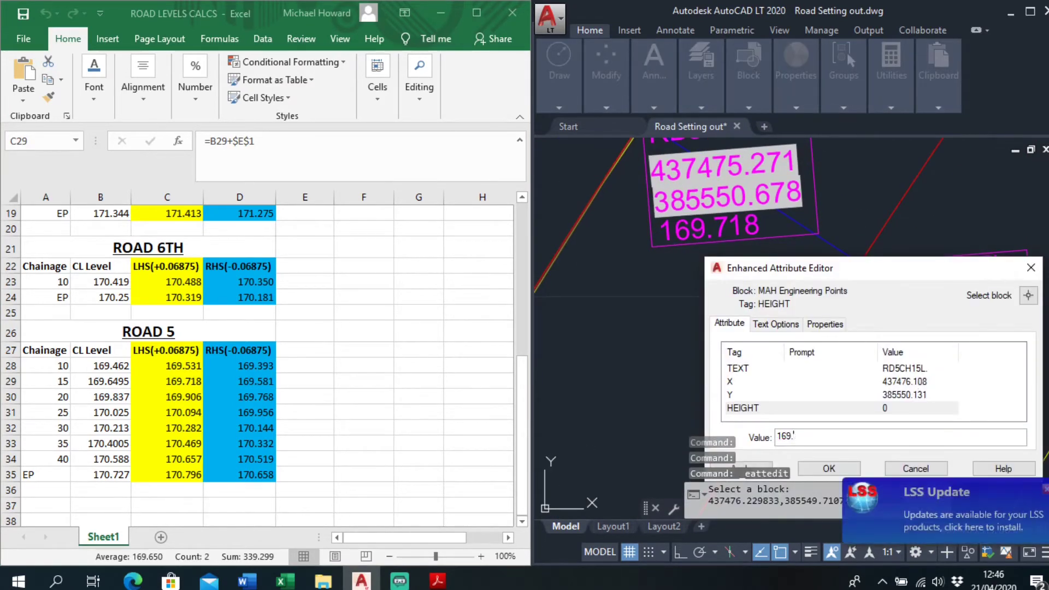
key("Return")
Set the HEIGHT attribute of the road-edge point RD5CH20L to 169.906
scroll(950, 214, "down", 4)
scroll(818, 375, "up", 4)
double_click(818, 375)
type("169.906")
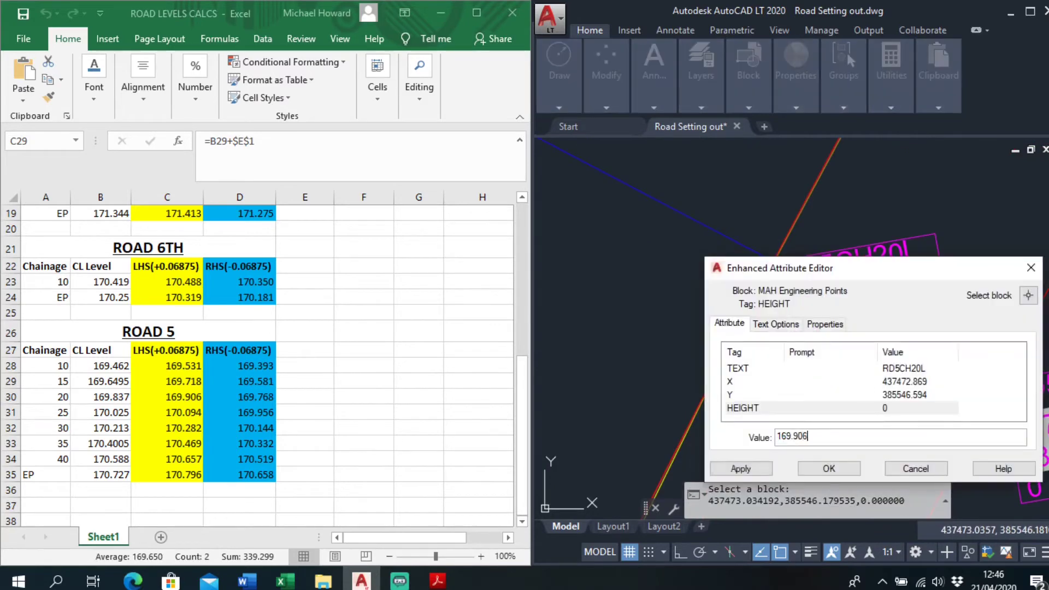
key("Return")
Set the HEIGHT attribute of the neighbouring offset point at Road 5 chainage 20, left-hand side, to 169.768
scroll(818, 375, "down", 1)
middle_click_drag(958, 451, 864, 402)
left_click(863, 402)
double_click(863, 402)
type("169.768")
key("Return")
Set the HEIGHT attribute of the road-edge point RD5CH25L to 170.094
scroll(823, 148, "down", 5)
scroll(760, 344, "up", 5)
double_click(694, 321)
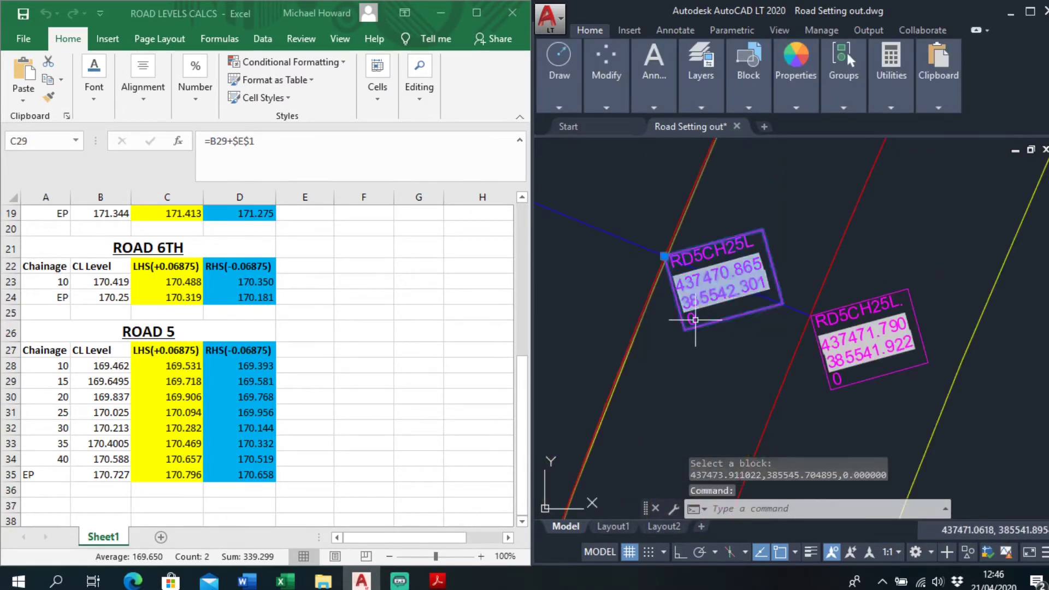
type("170.094")
left_click(828, 468)
Set the HEIGHT attribute of the offset point RD5CH25L. to 169.956
double_click(844, 383)
type("169.956")
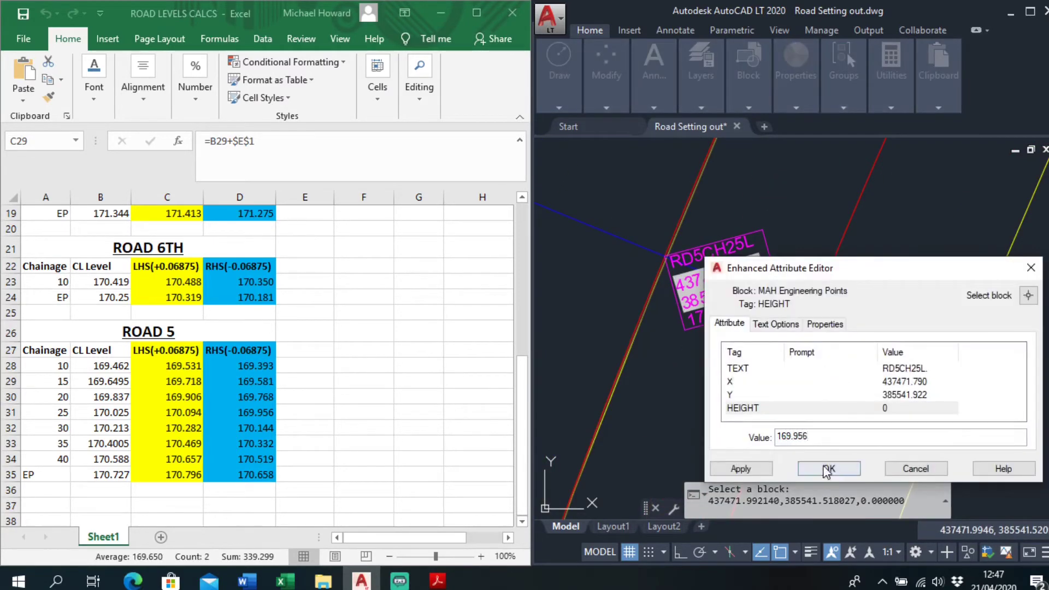
left_click(828, 470)
Set the HEIGHT attributes of RD5CH30L and its offset point RD5CH30L. to 170.282
scroll(757, 158, "down", 4)
scroll(674, 386, "up", 4)
double_click(674, 385)
type("170.282")
key("Return")
double_click(828, 432)
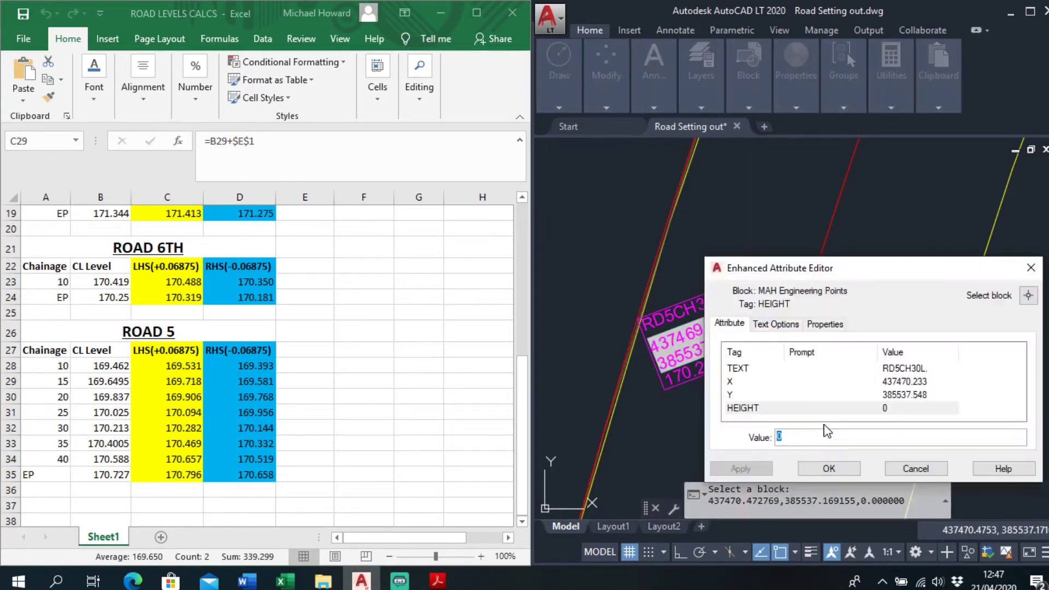
type("170.2")
key("Return")
Go back to the offset point RD5CH25L. and change its HEIGHT attribute to 170.025
scroll(828, 432, "down", 2)
scroll(761, 328, "up", 2)
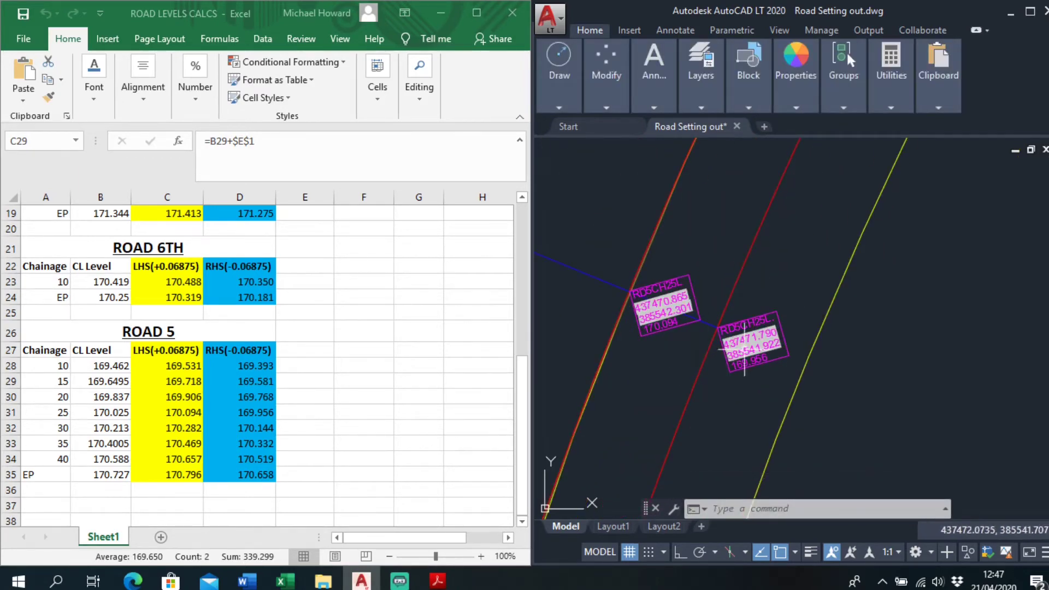
double_click(744, 359)
left_click(892, 407)
type("170.025")
key("Return")
Set the HEIGHT attribute of the road-edge point RD5CH35L to 170.469
scroll(747, 213, "down", 3)
scroll(747, 253, "up", 3)
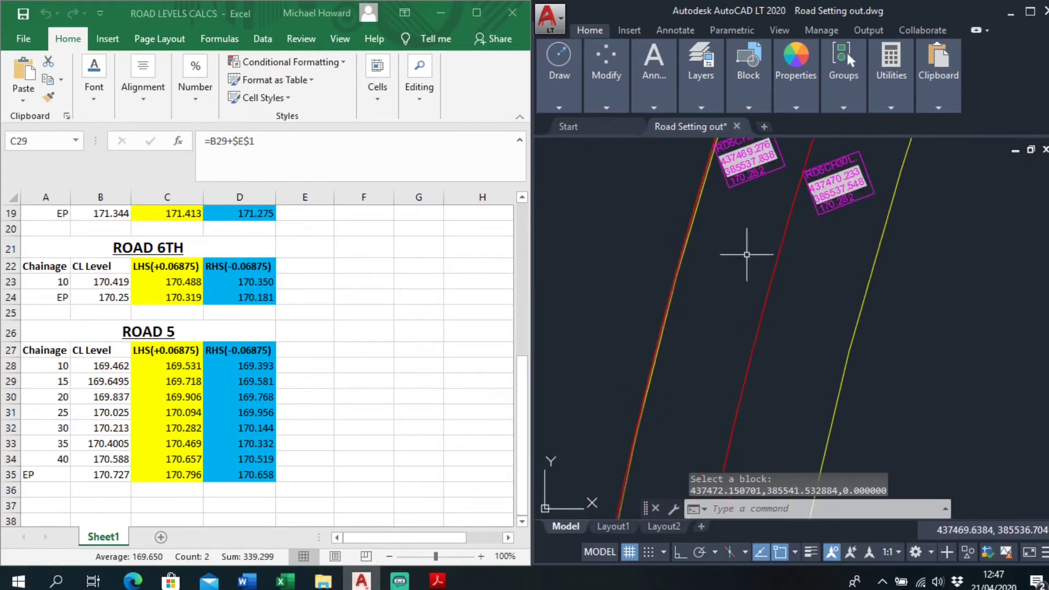
scroll(747, 253, "down", 2)
scroll(683, 378, "up", 2)
double_click(683, 377)
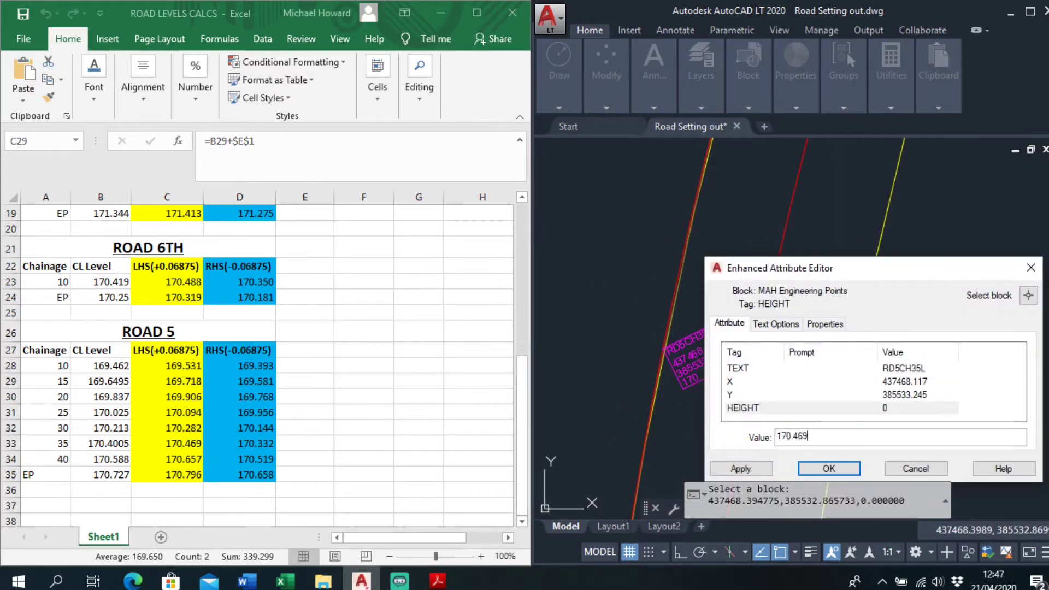
left_click(830, 468)
Set the HEIGHT attribute of the offset point at Road 5 chainage 35, left-hand side, to 170.332
double_click(777, 400)
type("170.332")
left_click(834, 470)
scroll(747, 235, "down", 3)
scroll(707, 382, "up", 3)
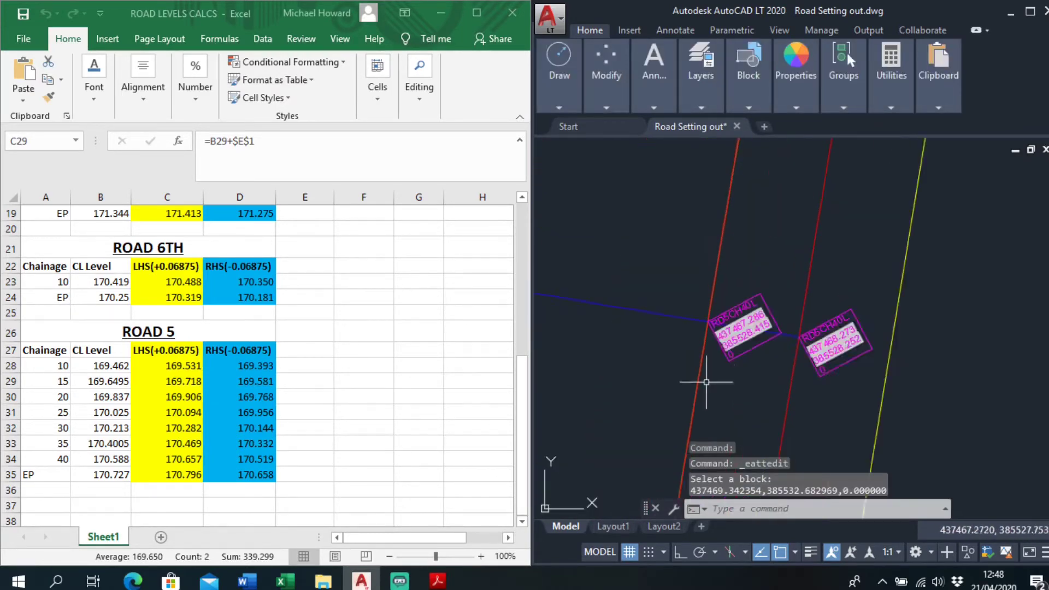
scroll(707, 382, "up", 1)
double_click(740, 335)
left_click(1030, 268)
Correct the HEIGHT attribute of the offset point at Road 5 chainage 35, left-hand side, to 170.469
scroll(809, 421, "down", 3)
scroll(847, 235, "up", 3)
double_click(905, 257)
left_click_drag(808, 437, 793, 439)
type("469")
left_click(838, 473)
Set the HEIGHT attributes of RD5CH40L and its offset point RD5CH40L. to 170.657
scroll(770, 224, "down", 3)
scroll(738, 375, "up", 3)
double_click(738, 375)
type("170.657")
left_click(829, 468)
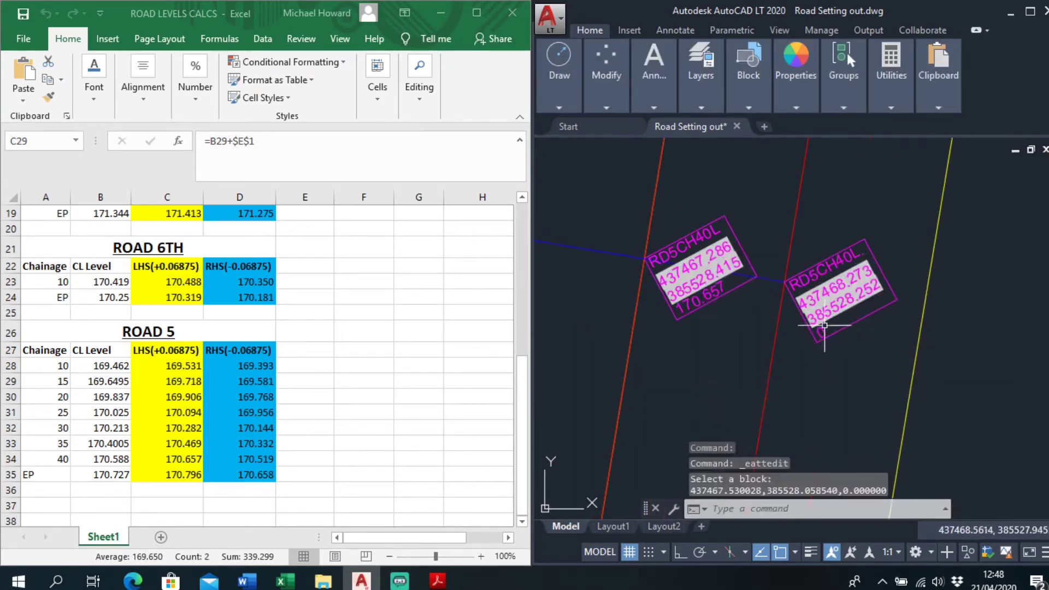
double_click(825, 326)
type("170.657")
left_click(831, 470)
Set the HEIGHT attributes of the end point RD5EPL and its neighbouring offset point to 170.796
scroll(771, 181, "down", 3)
scroll(734, 328, "up", 3)
double_click(734, 327)
type("170.7")
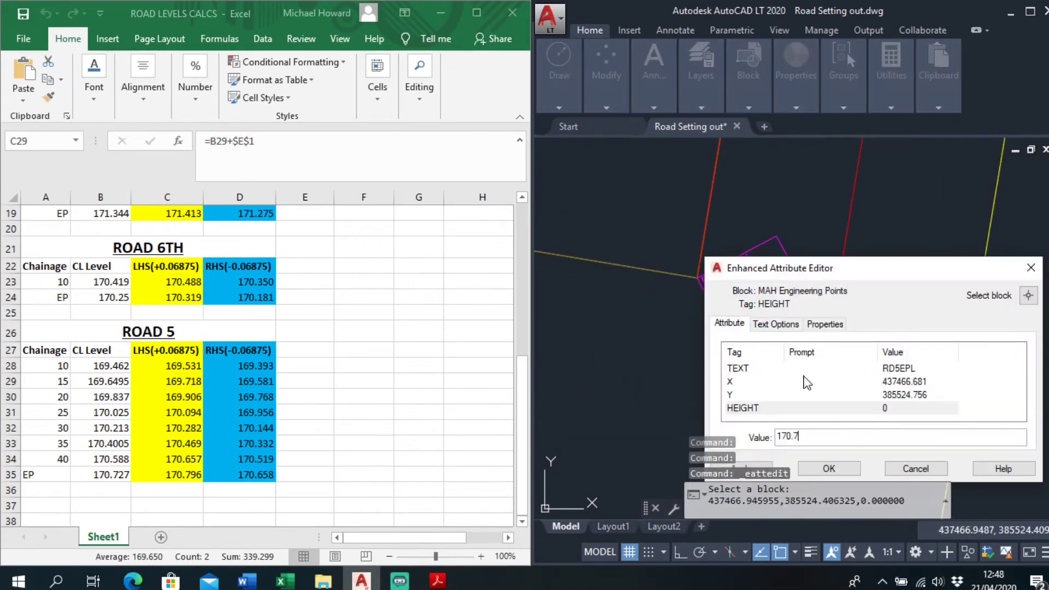
type("96")
key("Return")
double_click(881, 356)
type("170.796")
key("Return")
Set the HEIGHT attributes of the end point RD5EPR and its offset point RD5EPR. to 170.658
scroll(729, 399, "down", 4)
scroll(732, 328, "up", 4)
left_click(758, 330)
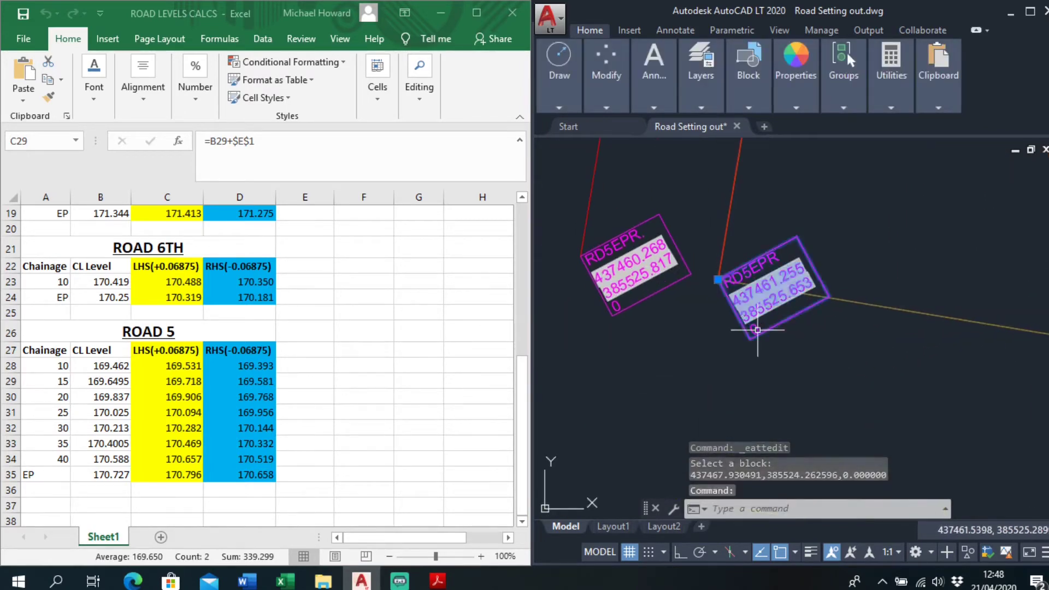
double_click(758, 330)
type("170.658")
left_click(829, 469)
middle_click_drag(618, 307, 719, 321)
double_click(719, 320)
type("170.658")
left_click(829, 469)
Set the HEIGHT attributes of RD5CH40R and its offset point RD5CH40R. to 170.519
mouse_move(892, 77)
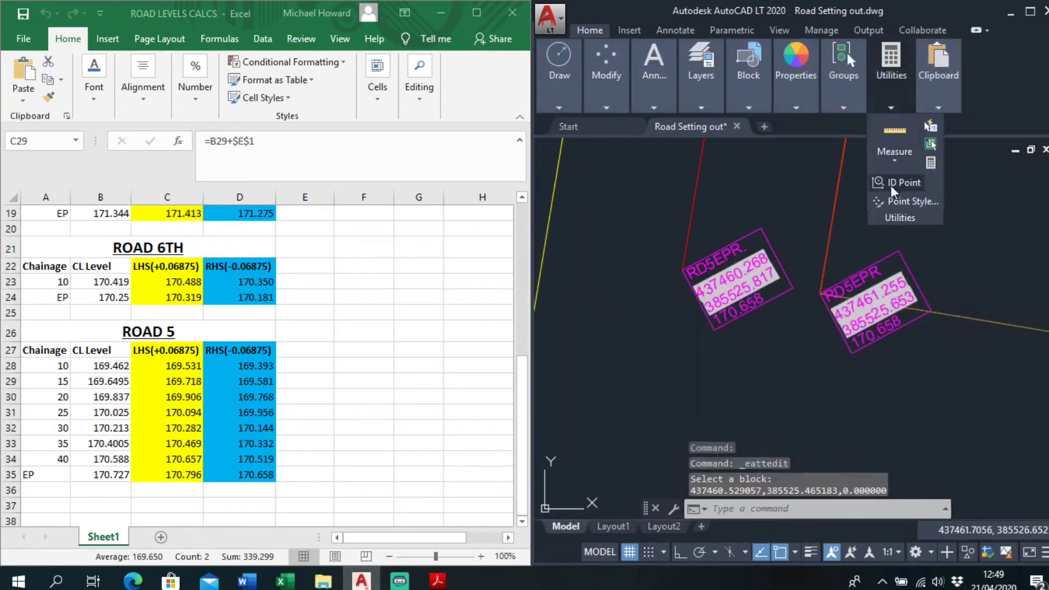
scroll(782, 437, "down", 4)
left_click(818, 253)
scroll(818, 254, "up", 4)
double_click(828, 274)
type("170.519")
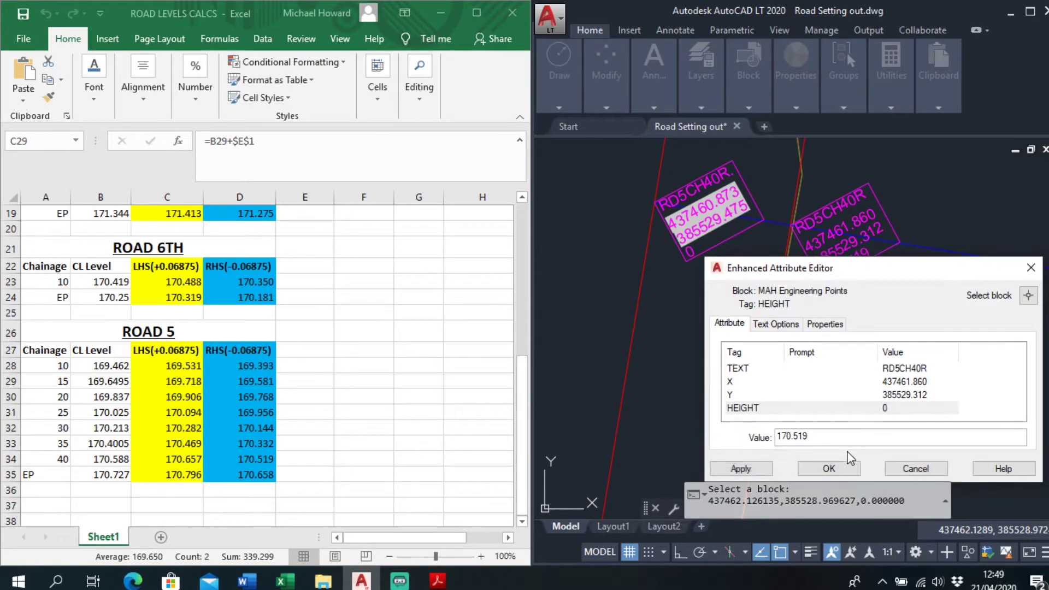
left_click(829, 468)
double_click(693, 252)
type("170.519")
left_click(829, 468)
Set the HEIGHT attributes of RD5CH25R and its offset point RD5CH25R. to 169.956
scroll(784, 268, "down", 4)
scroll(795, 159, "up", 3)
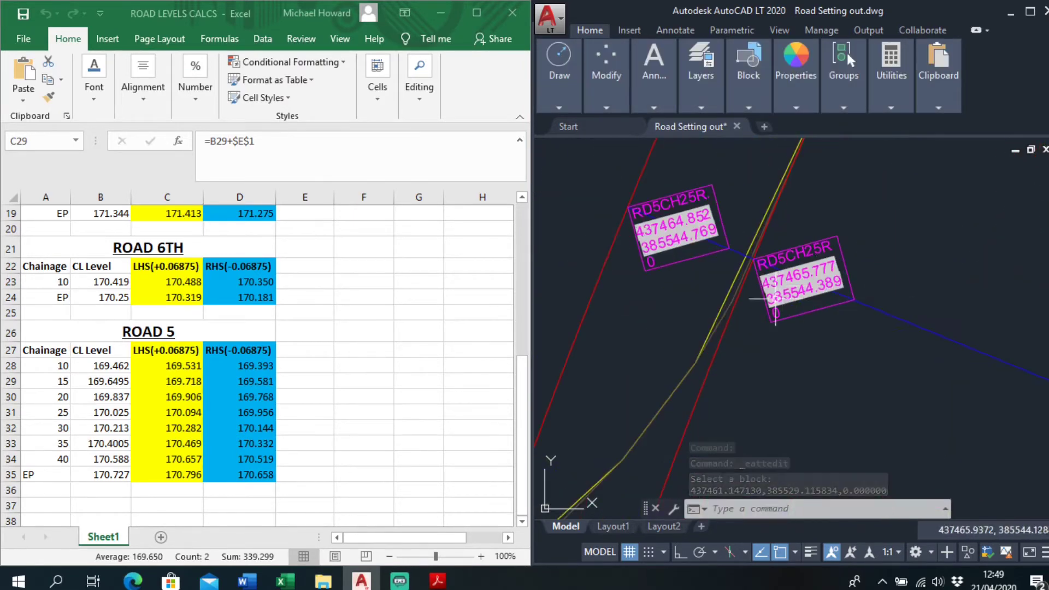
double_click(776, 299)
type("169.956")
key("Return")
double_click(651, 266)
type("169.956")
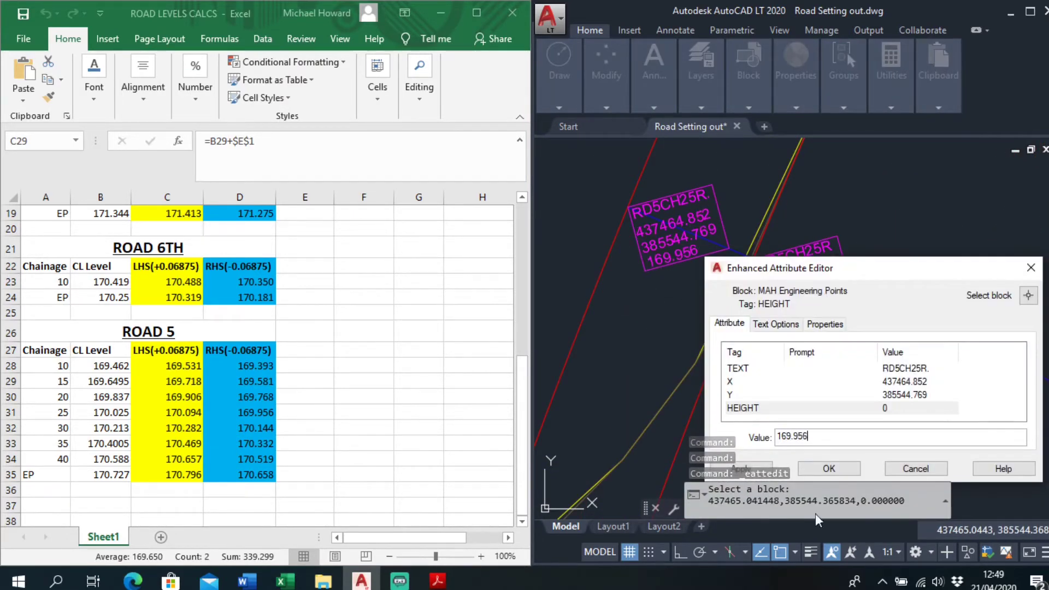
left_click(823, 469)
Set the HEIGHT attributes of RD5CH20R and its offset point RD5CH20R. to 169.768
scroll(710, 404, "down", 5)
scroll(751, 287, "up", 4)
double_click(741, 326)
type("169.768")
left_click(829, 468)
double_click(624, 267)
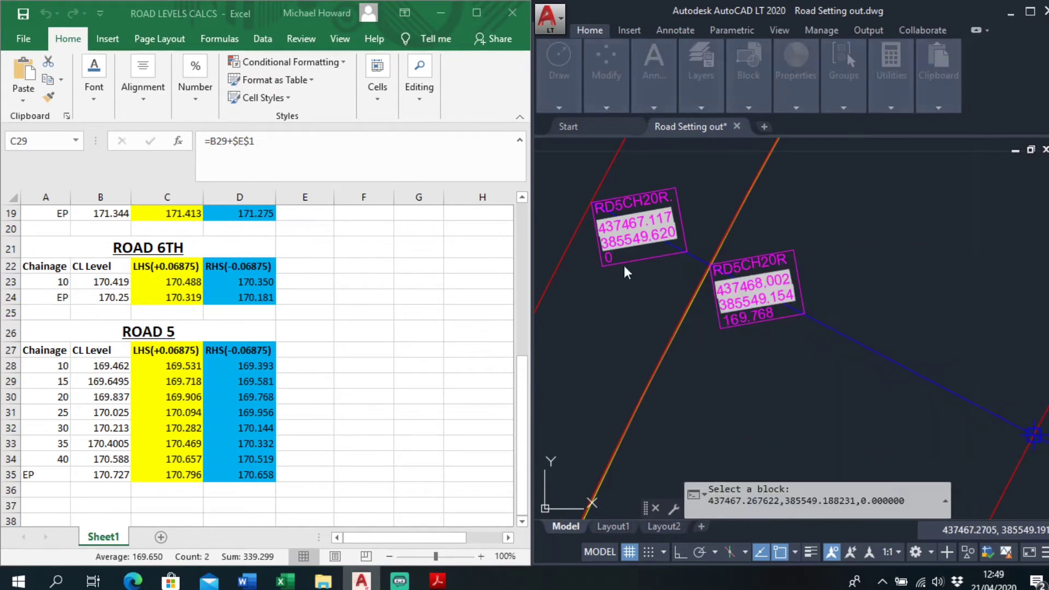
type("169.768")
left_click(824, 469)
Enlarge the drawing to full screen and review the setting-out points along Road 5, Road 6 and Road 6TH
scroll(738, 383, "down", 4)
scroll(801, 243, "up", 2)
scroll(710, 288, "down", 2)
scroll(747, 197, "up", 2)
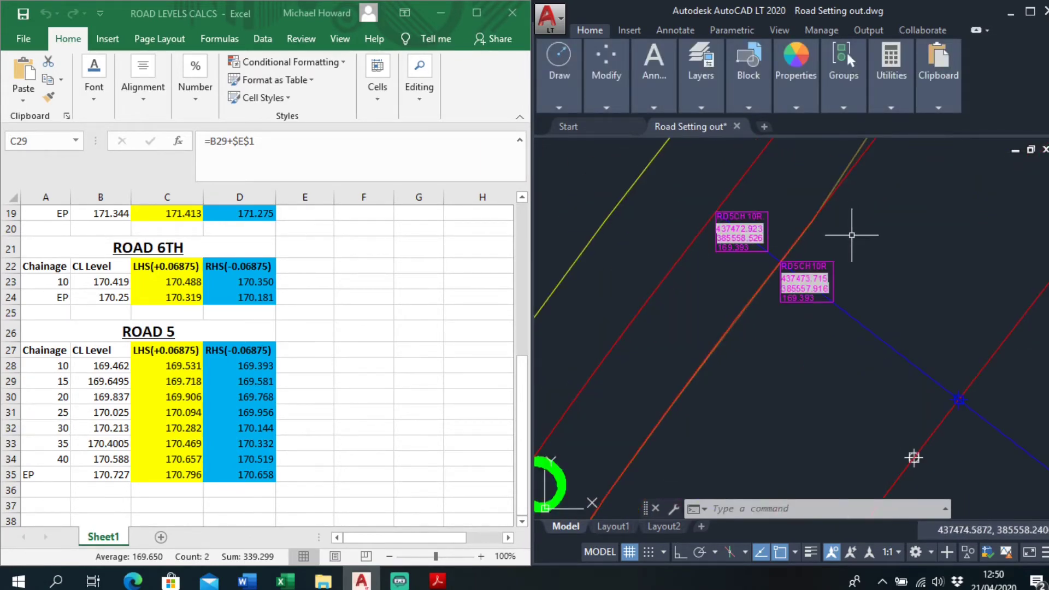
scroll(852, 235, "down", 5)
left_click(1030, 11)
scroll(867, 297, "down", 1)
scroll(287, 344, "up", 7)
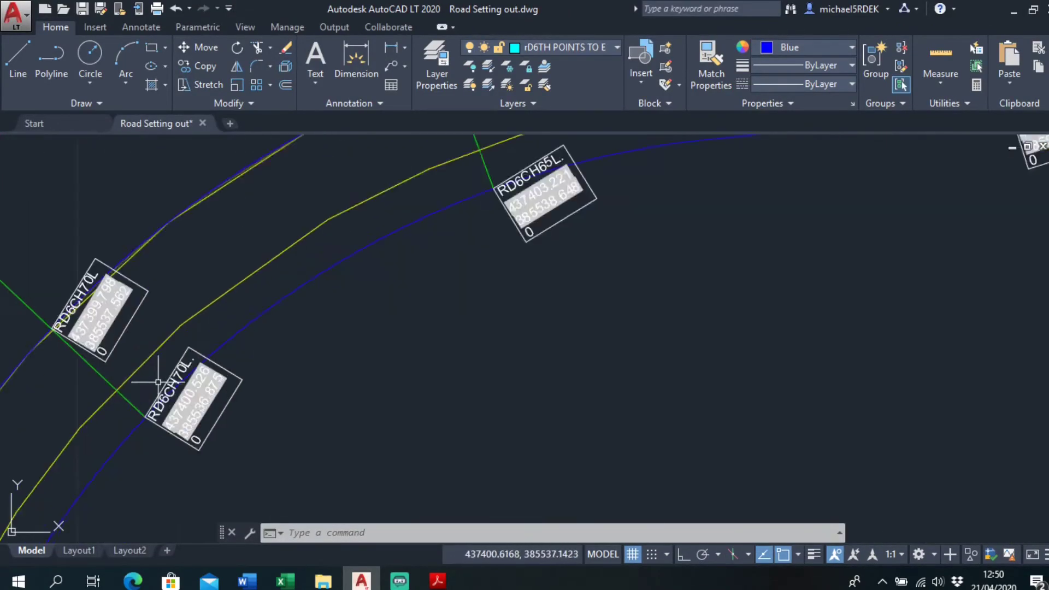
scroll(158, 382, "down", 6)
scroll(365, 341, "up", 2)
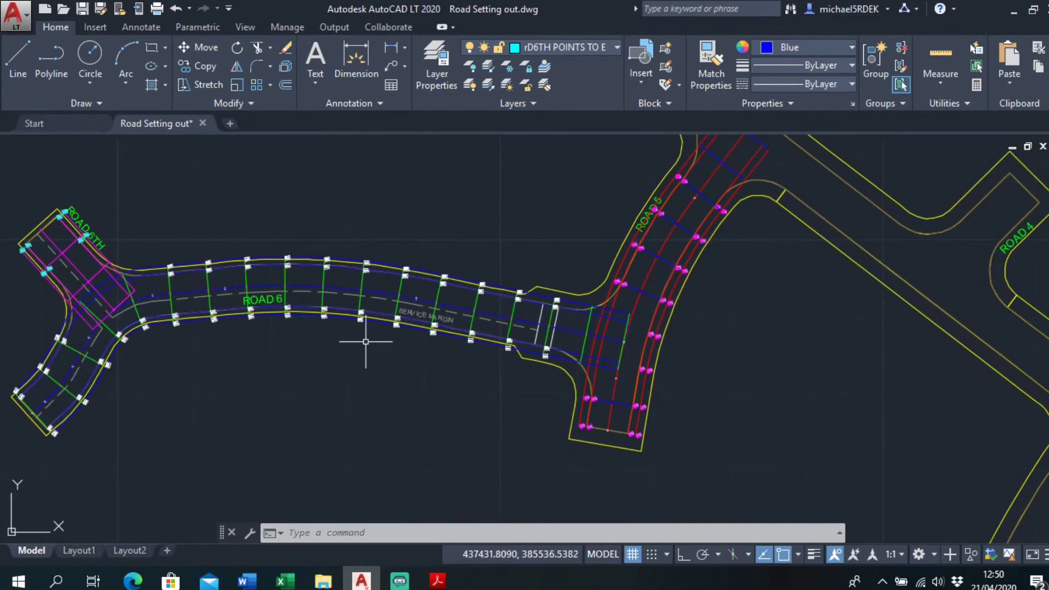
scroll(683, 210, "up", 5)
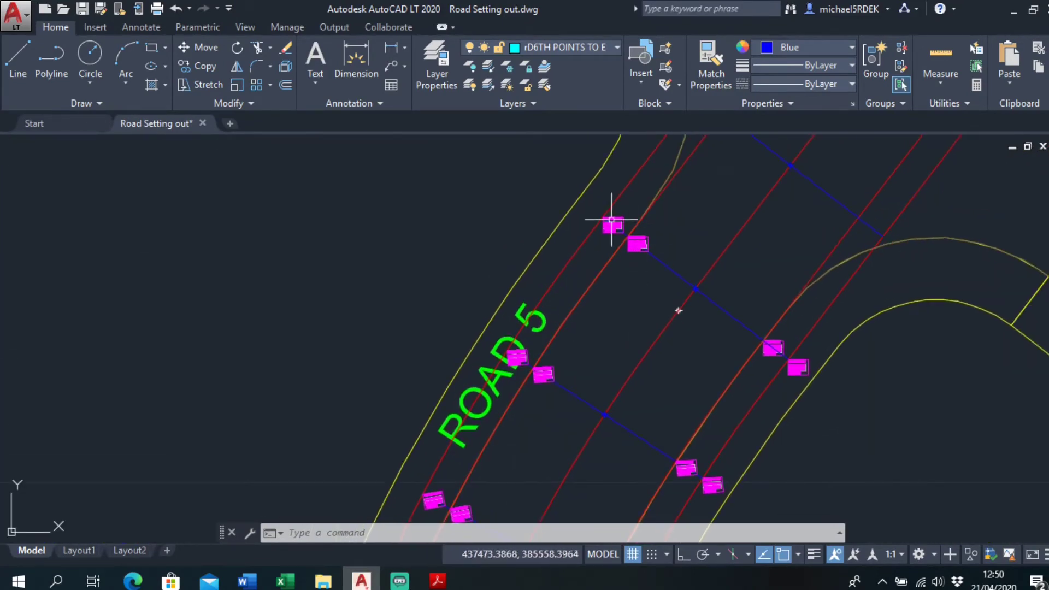
scroll(556, 335, "down", 8)
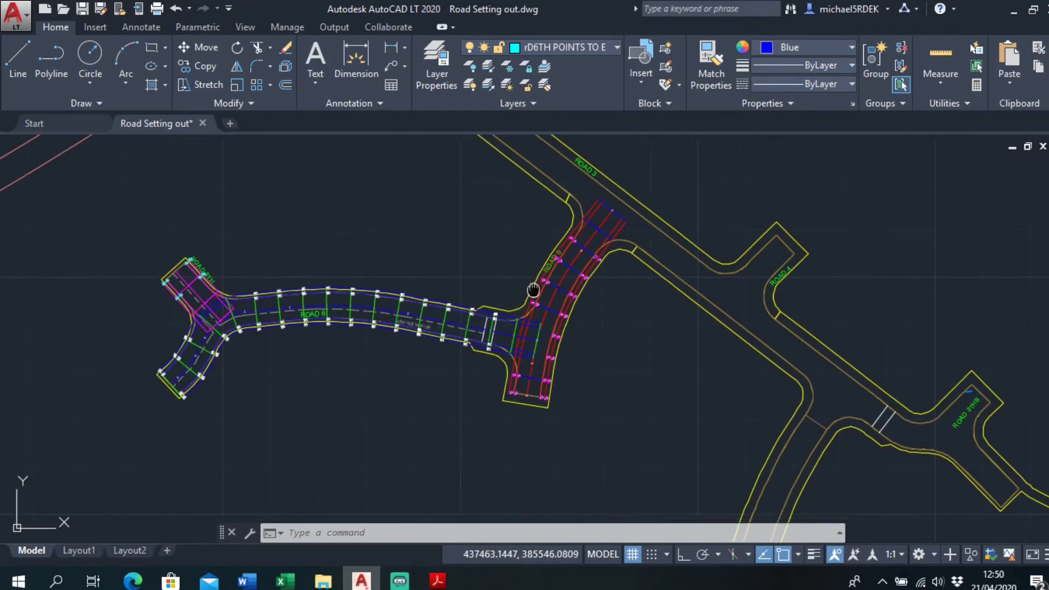
scroll(464, 300, "up", 5)
middle_click_drag(613, 236, 370, 276)
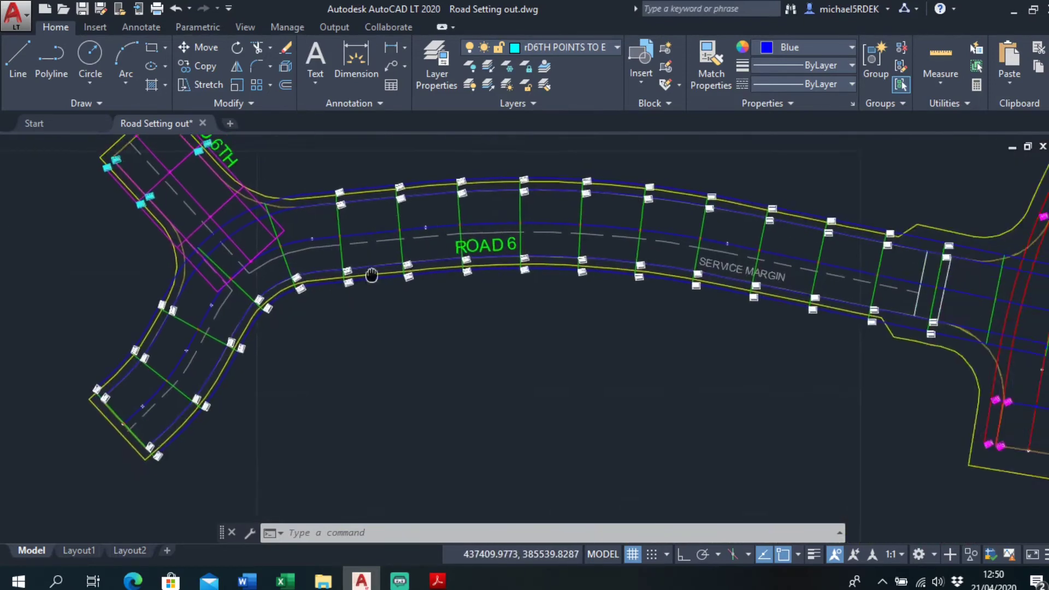
scroll(367, 275, "down", 2)
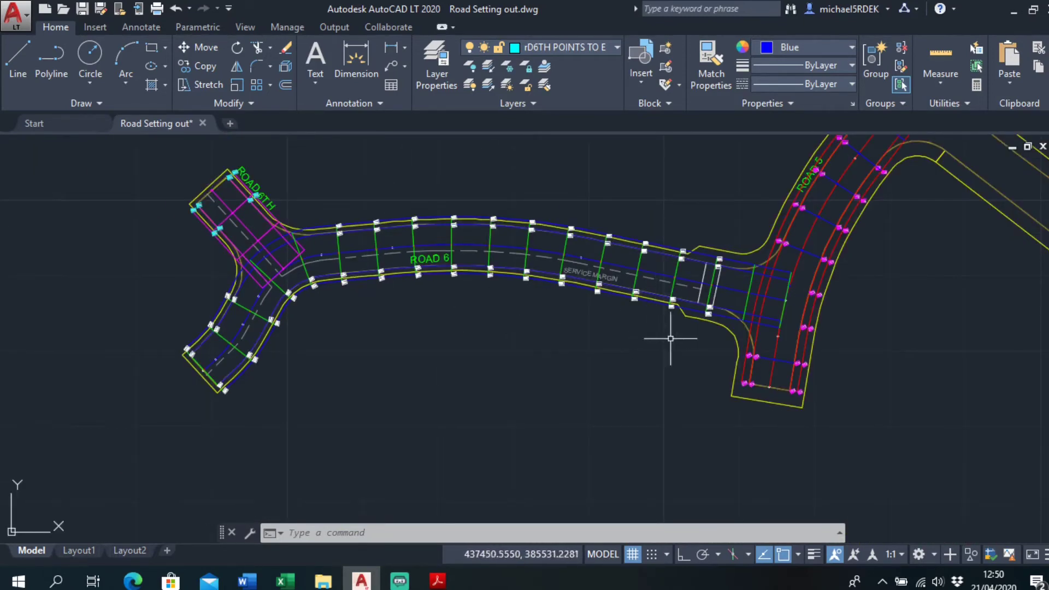
middle_click_drag(756, 259, 670, 313)
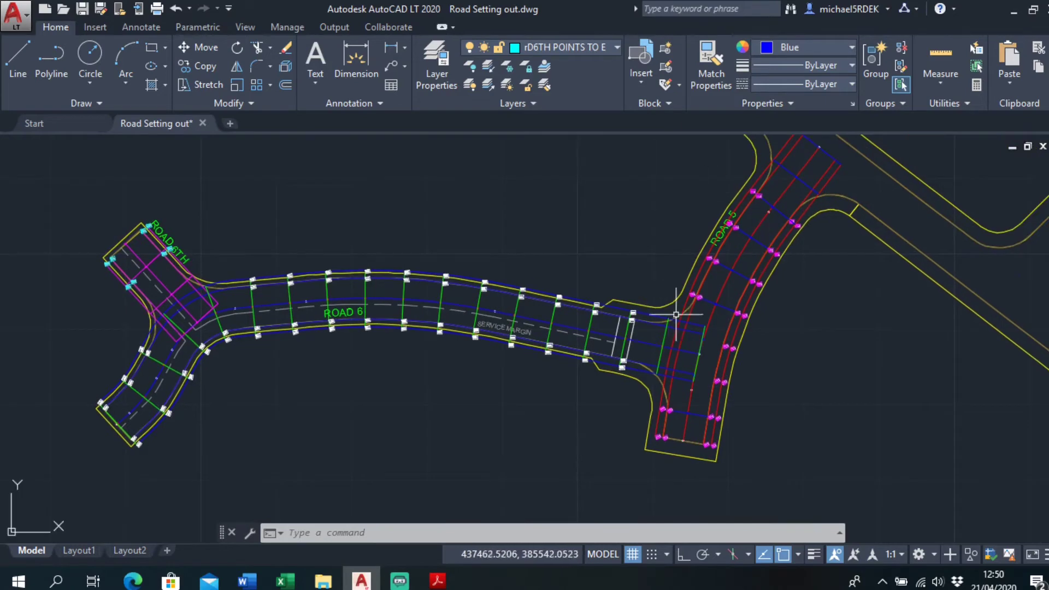
Examine the curved kerb line and nearby setting-out points at the junction of Road 6 with Road 5
scroll(657, 318, "up", 4)
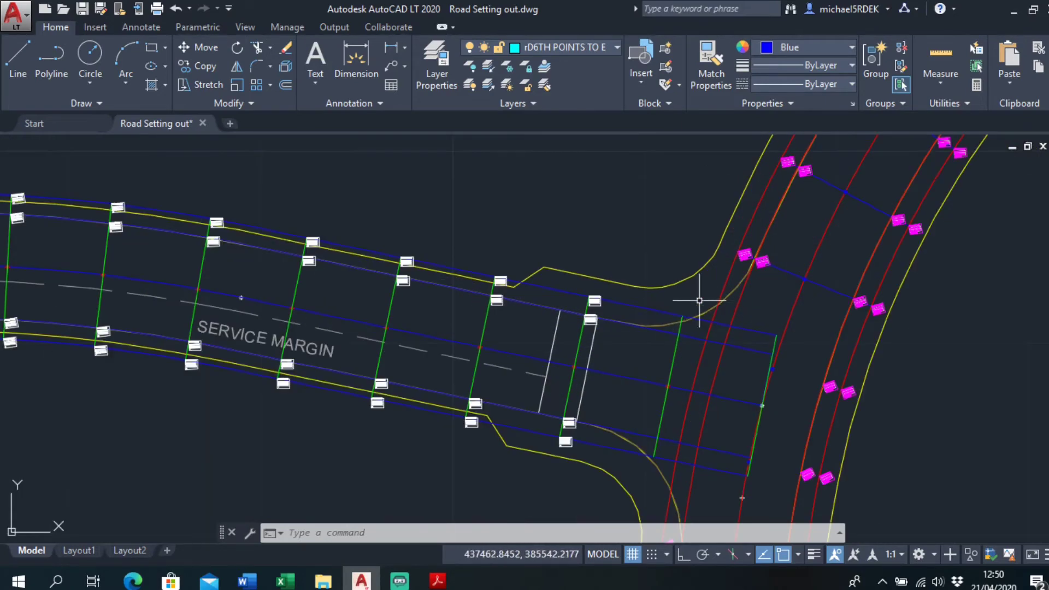
scroll(637, 293, "up", 2)
scroll(637, 285, "down", 2)
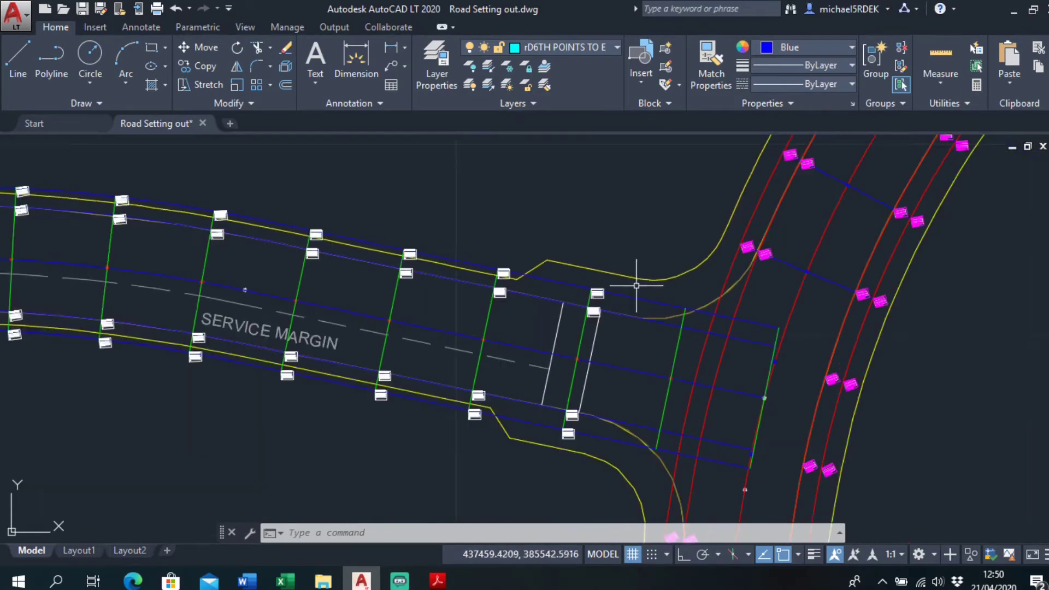
scroll(618, 293, "up", 4)
scroll(707, 334, "down", 5)
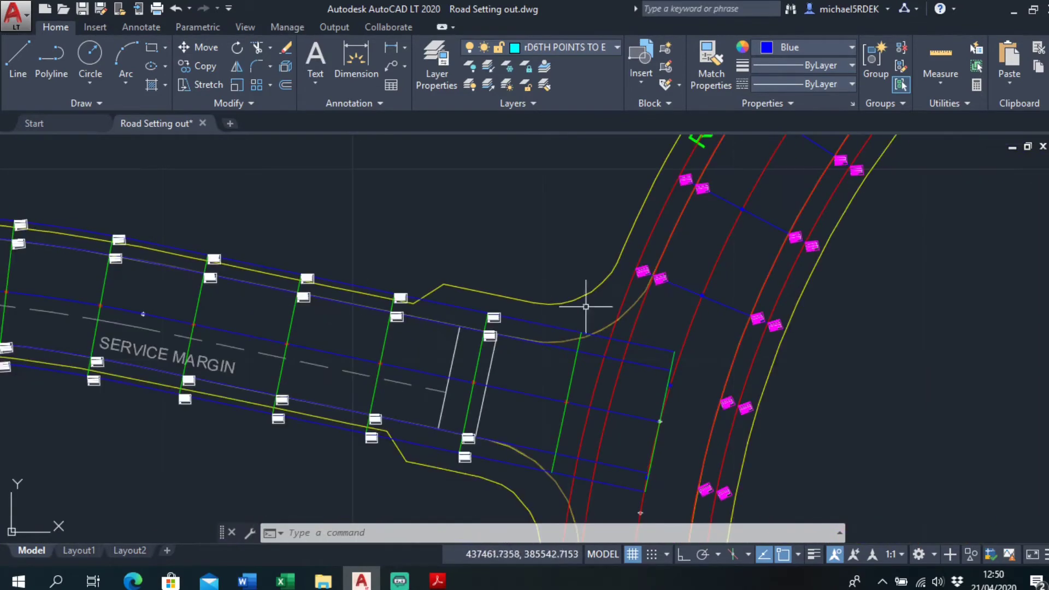
scroll(665, 285, "up", 5)
scroll(599, 262, "down", 2)
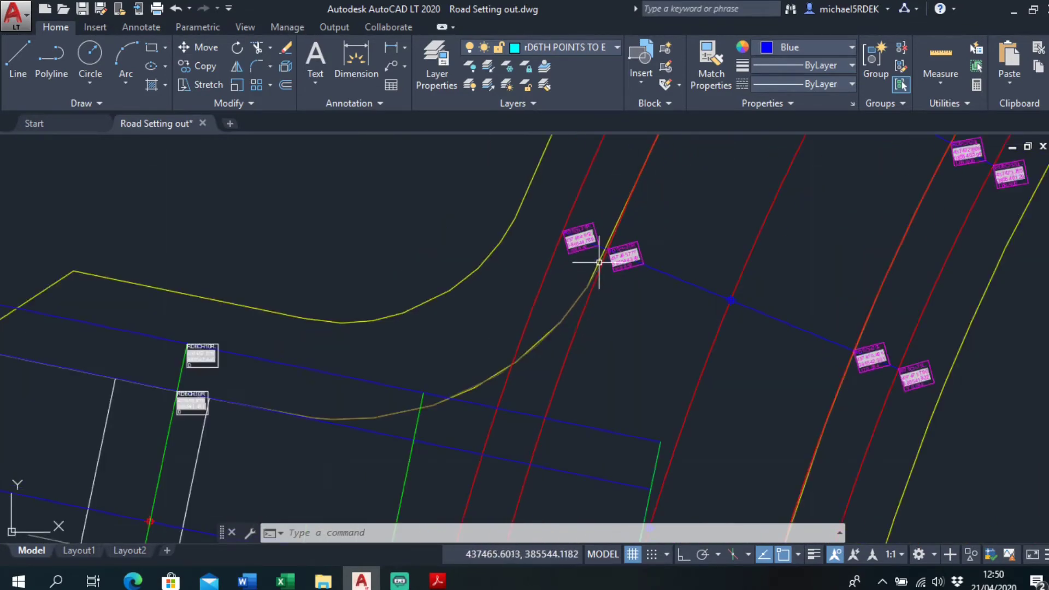
Open the Road setting out Sheet 1 PDF full screen and enlarge the junction curve near chainages 25.000 and 30.000
left_click(324, 581)
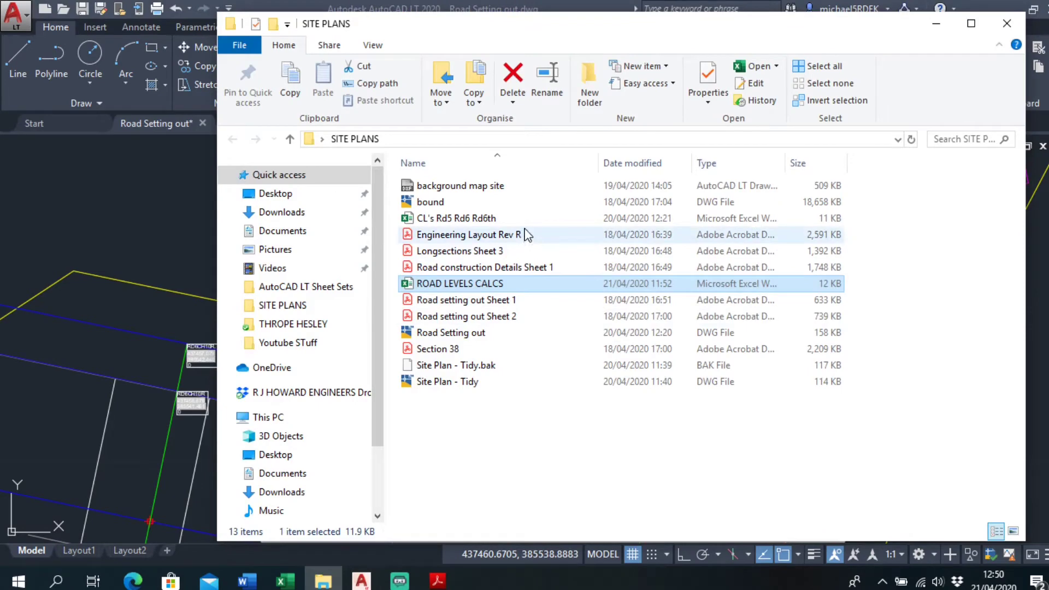
double_click(524, 300)
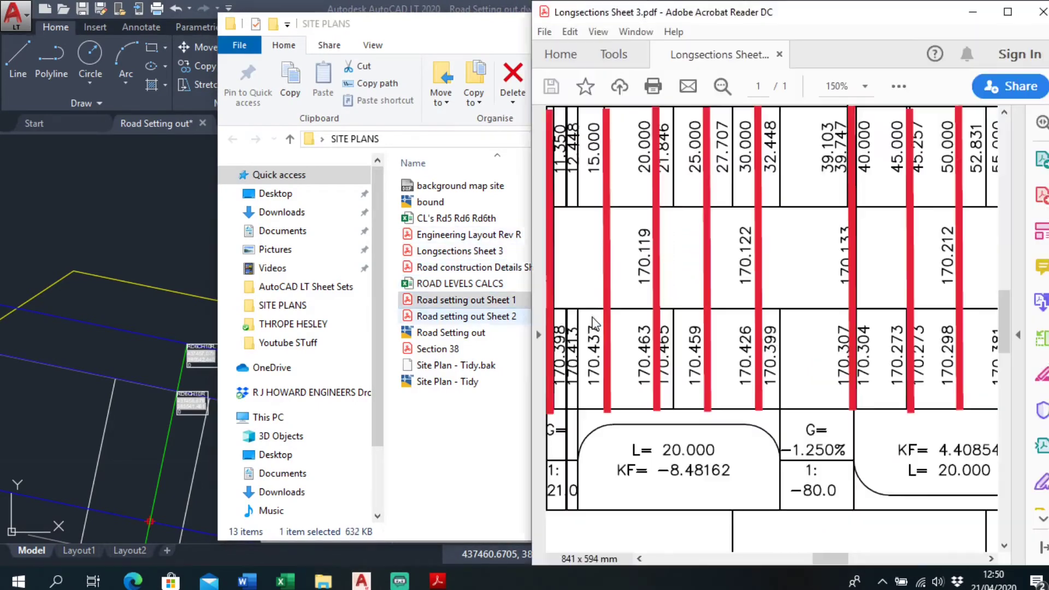
left_click(1006, 15)
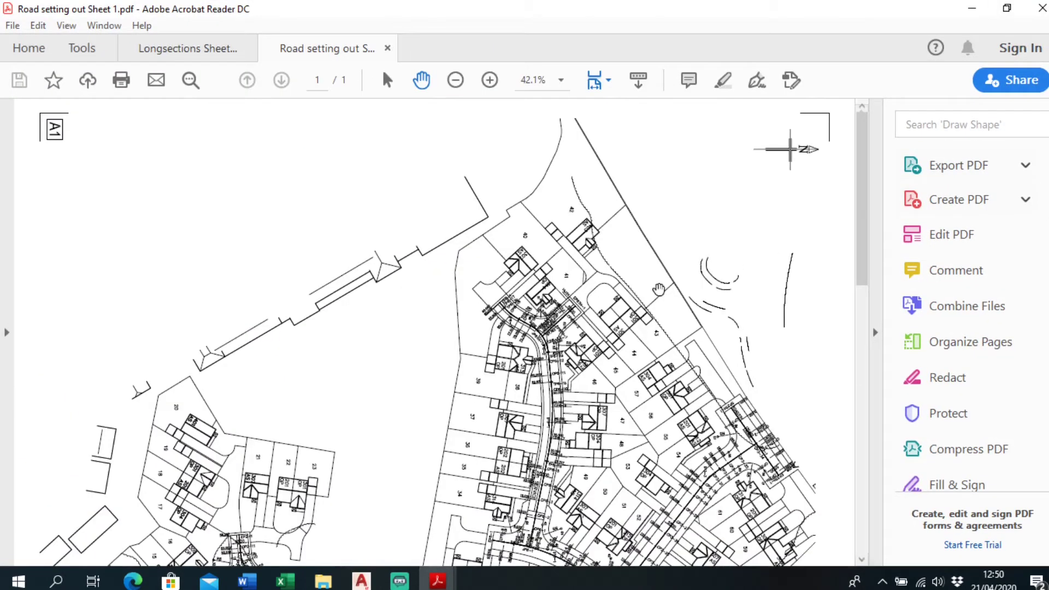
left_click_drag(563, 382, 561, 352)
scroll(561, 352, "up", 9, "ctrl")
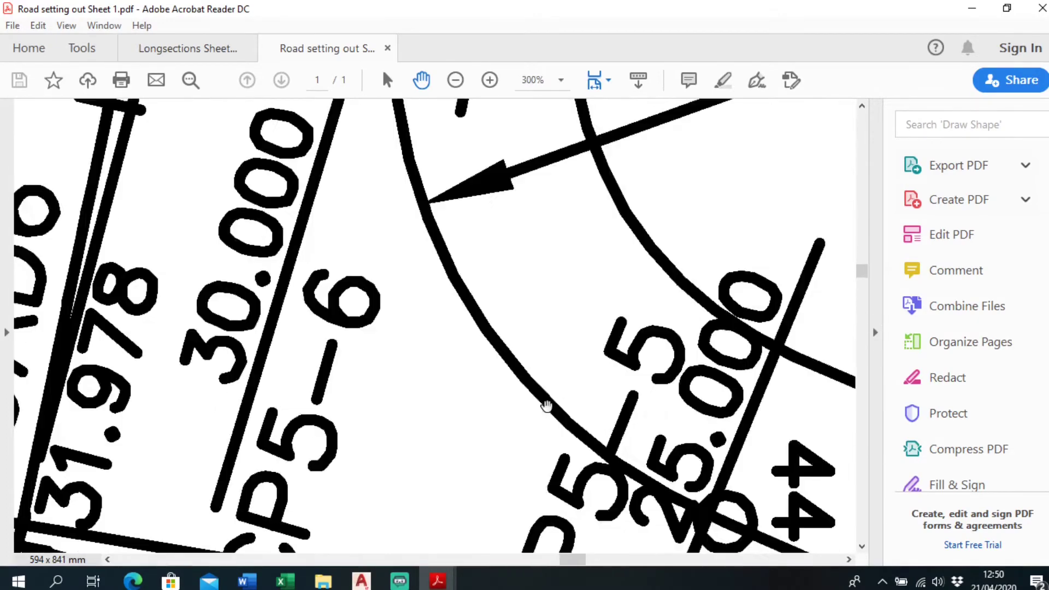
Examine the Road 6 setting-out chainages and the R6 junction curves at points 43 to 48 on the PDF sheet
scroll(549, 403, "down", 3, "ctrl")
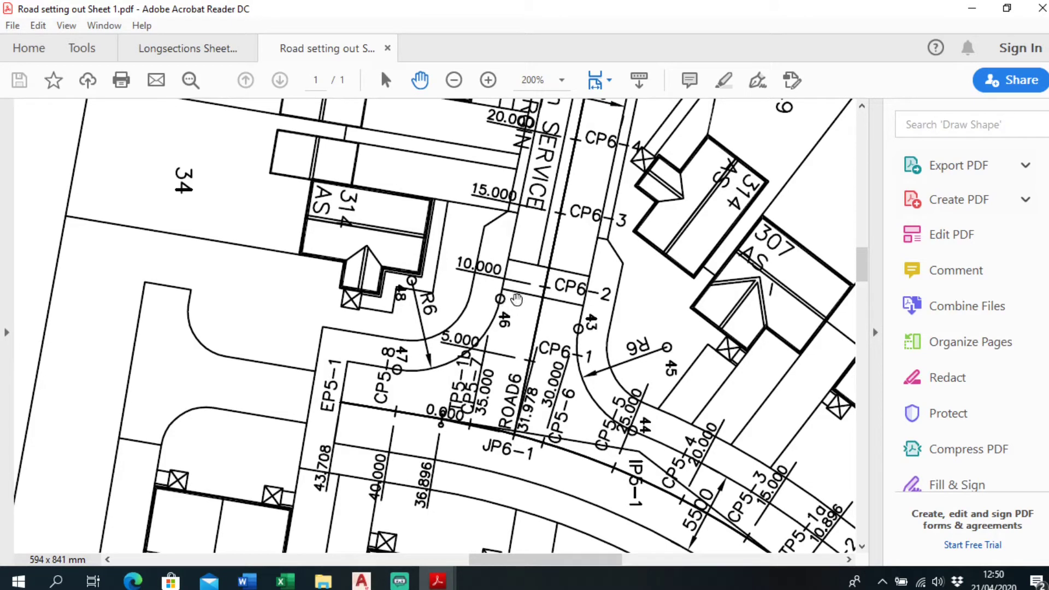
scroll(524, 299, "up", 3)
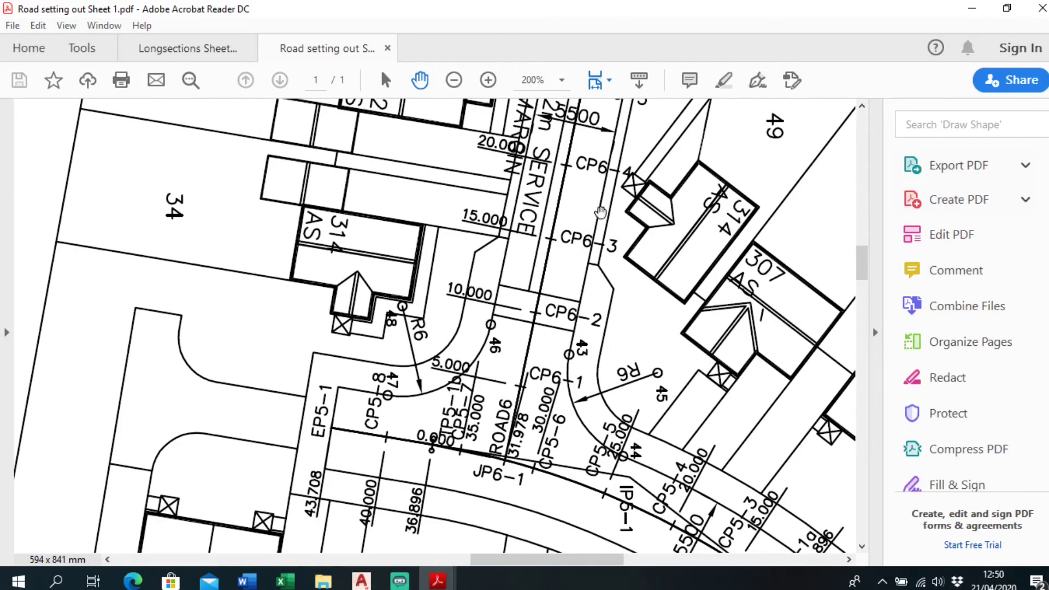
scroll(568, 279, "up", 3)
scroll(568, 279, "up", 10)
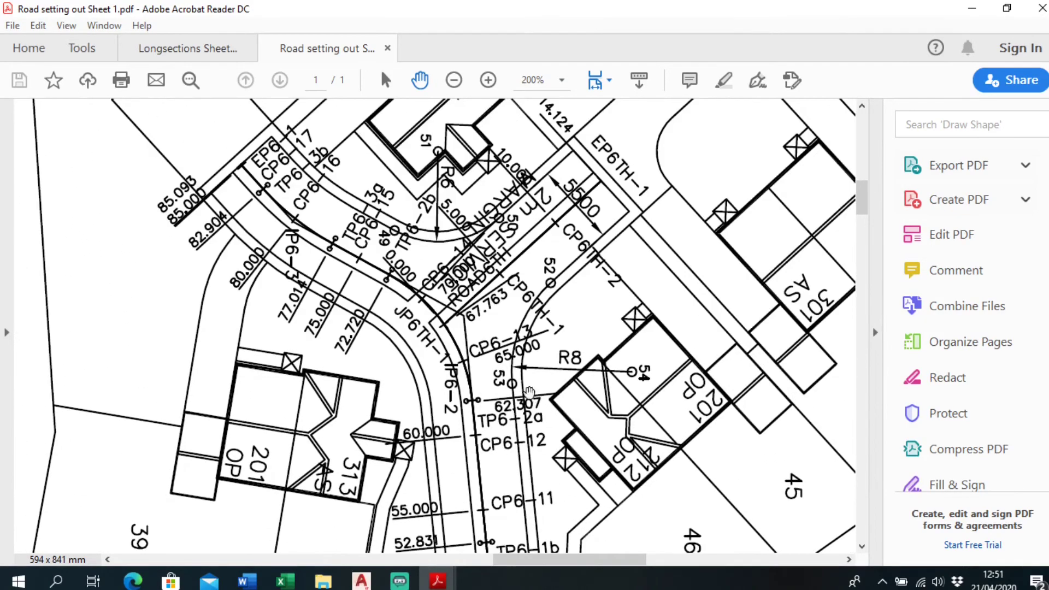
scroll(526, 221, "down", 10)
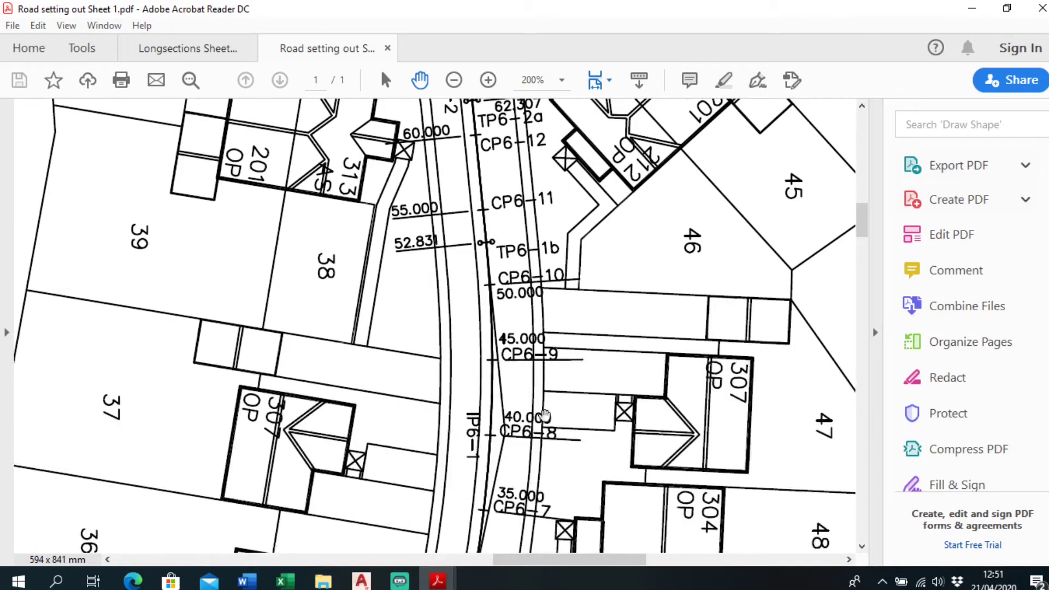
scroll(515, 307, "up", 3, "ctrl")
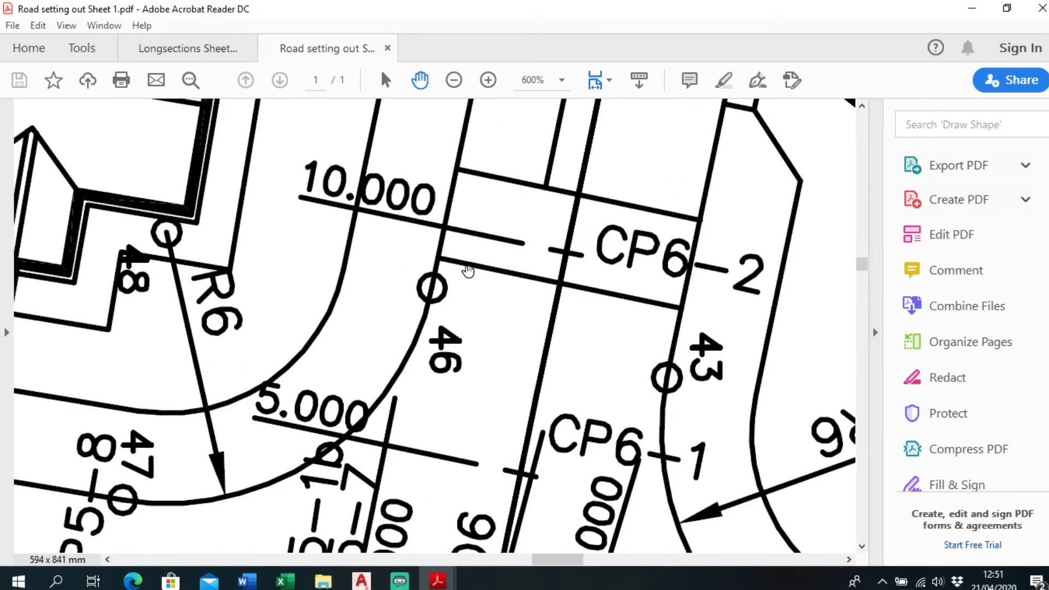
scroll(466, 272, "down", 2, "ctrl")
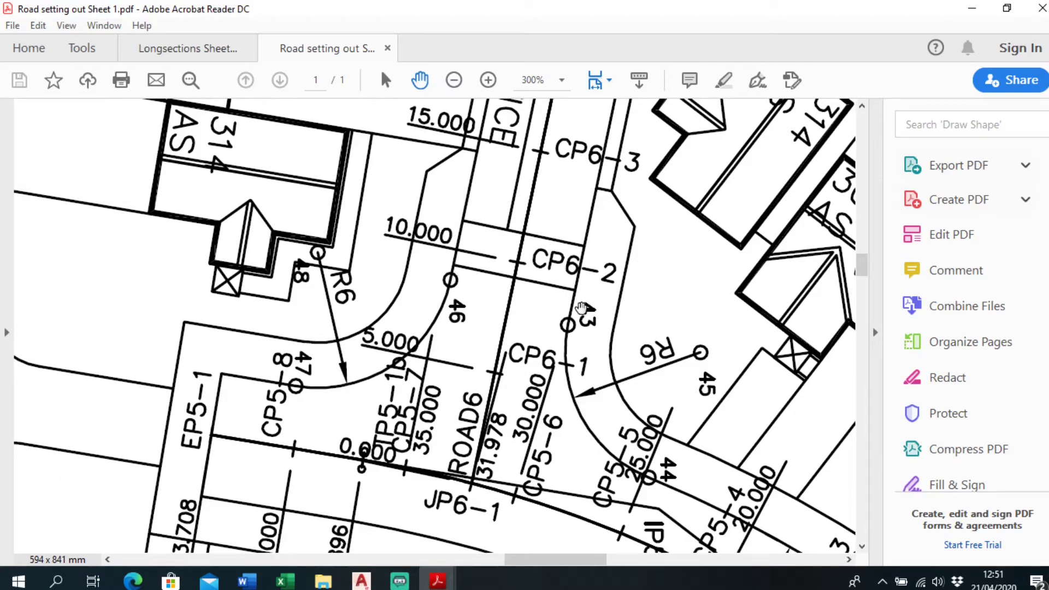
Switch back to the Road Setting out drawing in AutoCAD and inspect the setting-out points along Road 6
left_click(972, 8)
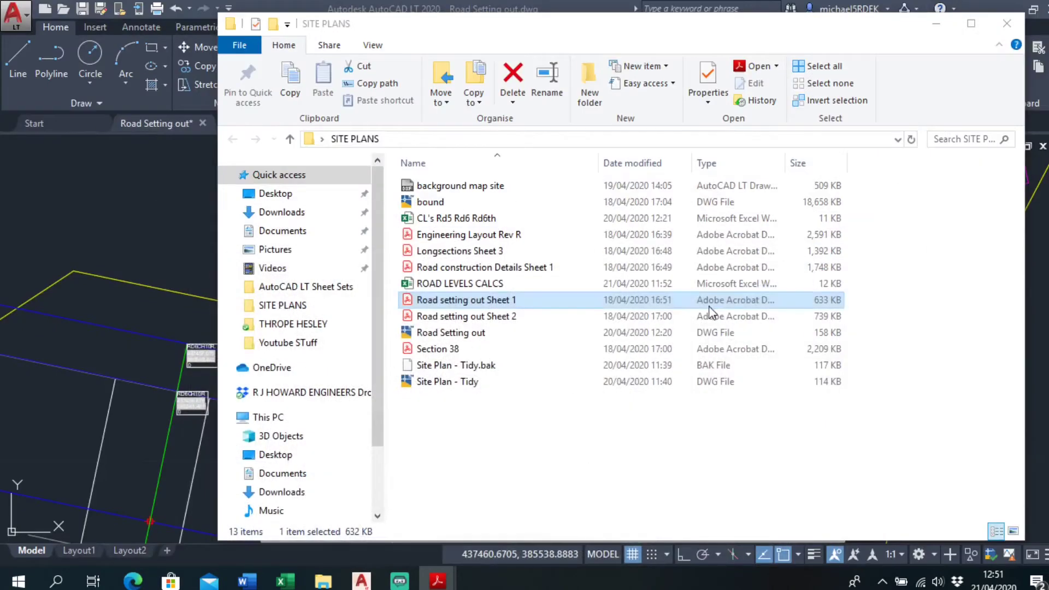
left_click(169, 241)
scroll(347, 277, "down", 4)
mouse_move(346, 276)
middle_mouse_down()
mouse_move(372, 302)
mouse_move(502, 368)
middle_mouse_up()
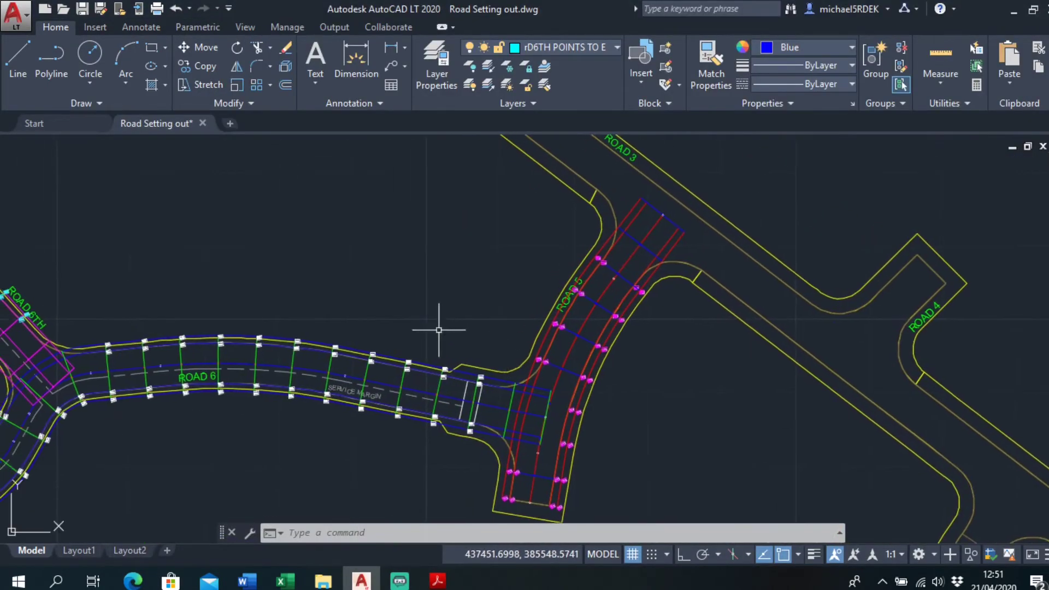
scroll(568, 290, "up", 8)
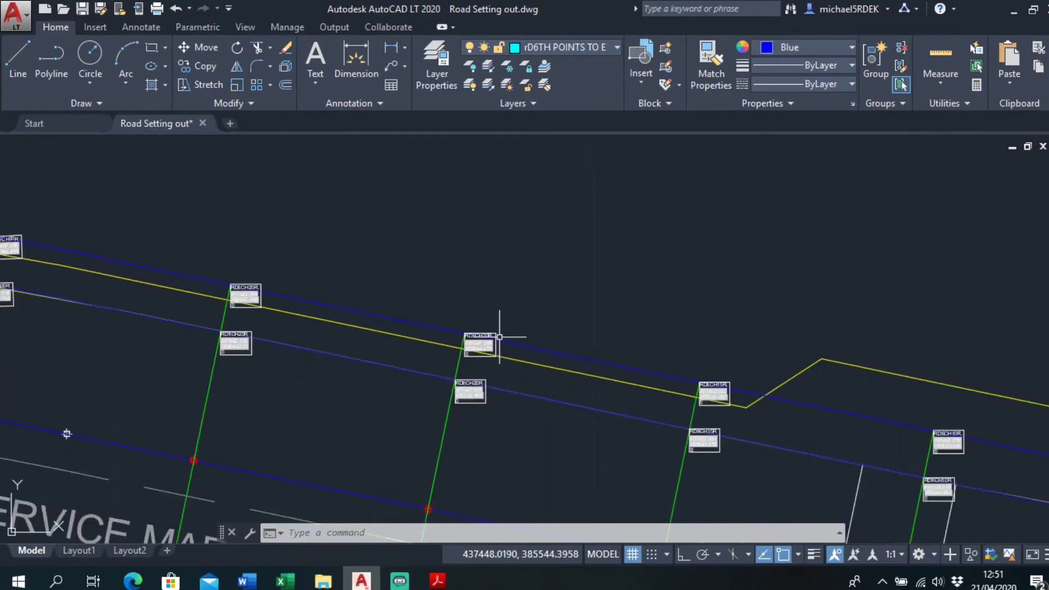
scroll(499, 337, "down", 5)
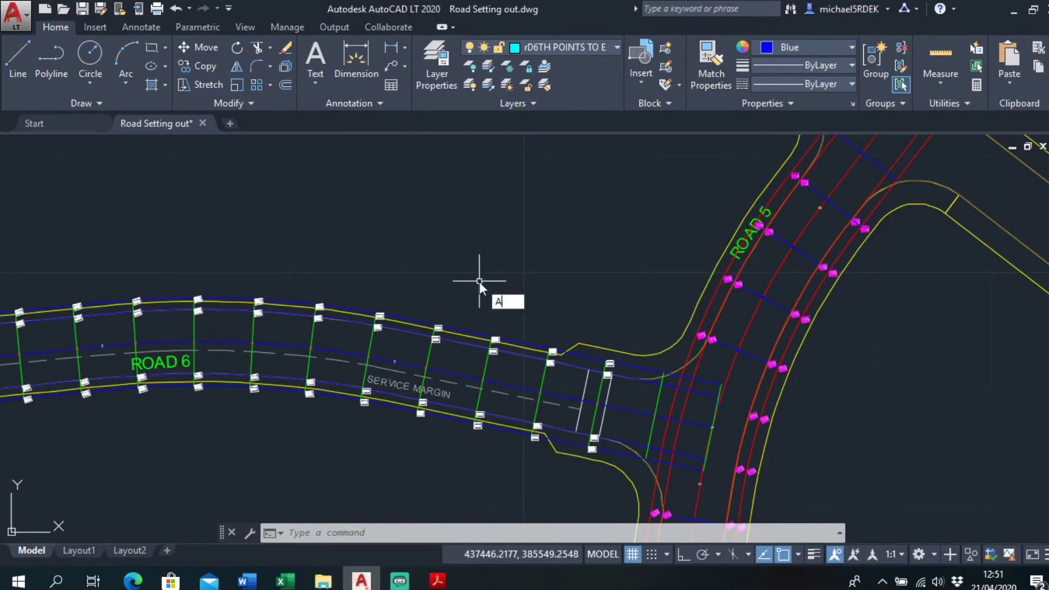
Try to extract the attributes of the two Road 6 chainage 30 points, RD6CH30R and RD6CH30R., with ATTEXT
type("E")
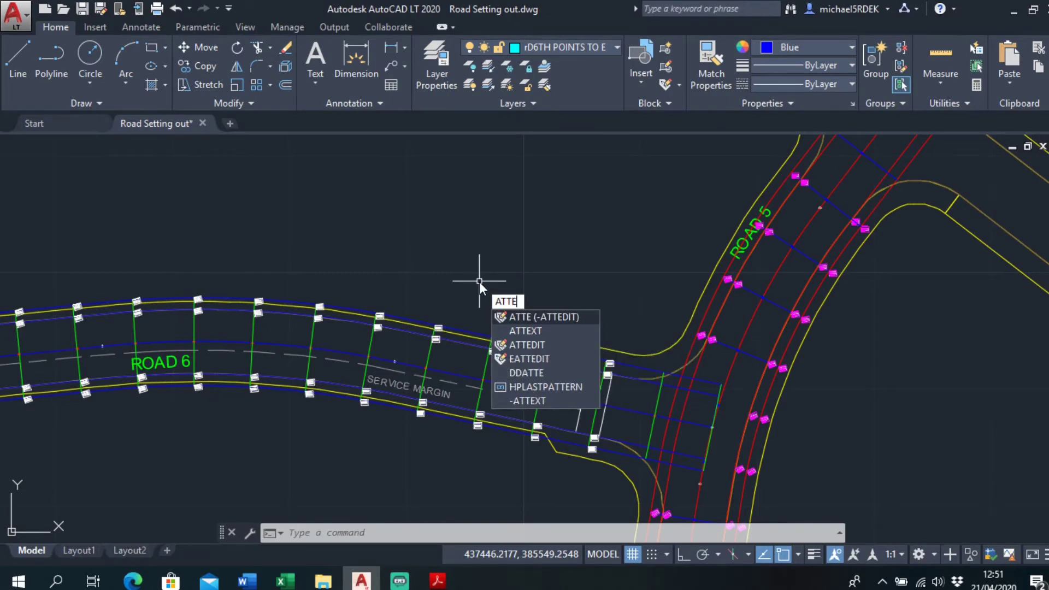
left_click(539, 330)
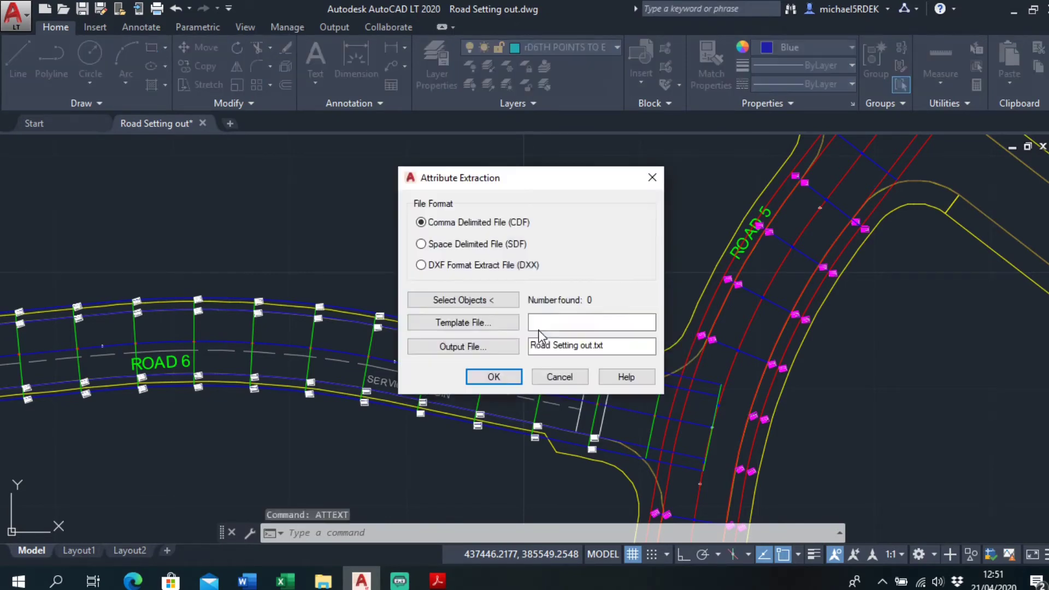
left_click(481, 300)
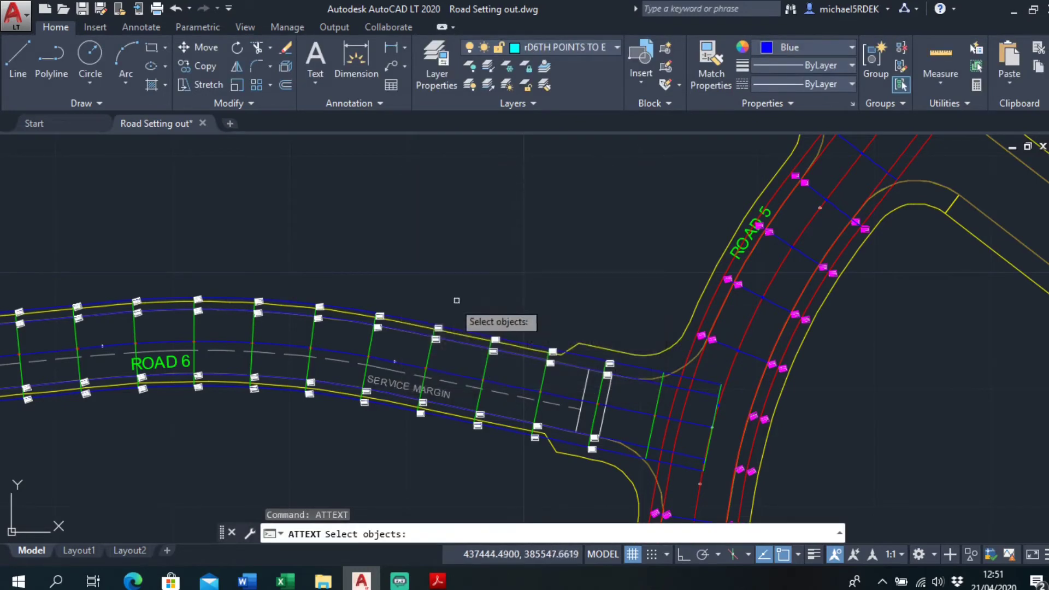
scroll(385, 315, "up", 5)
left_click(352, 316)
left_click(324, 378)
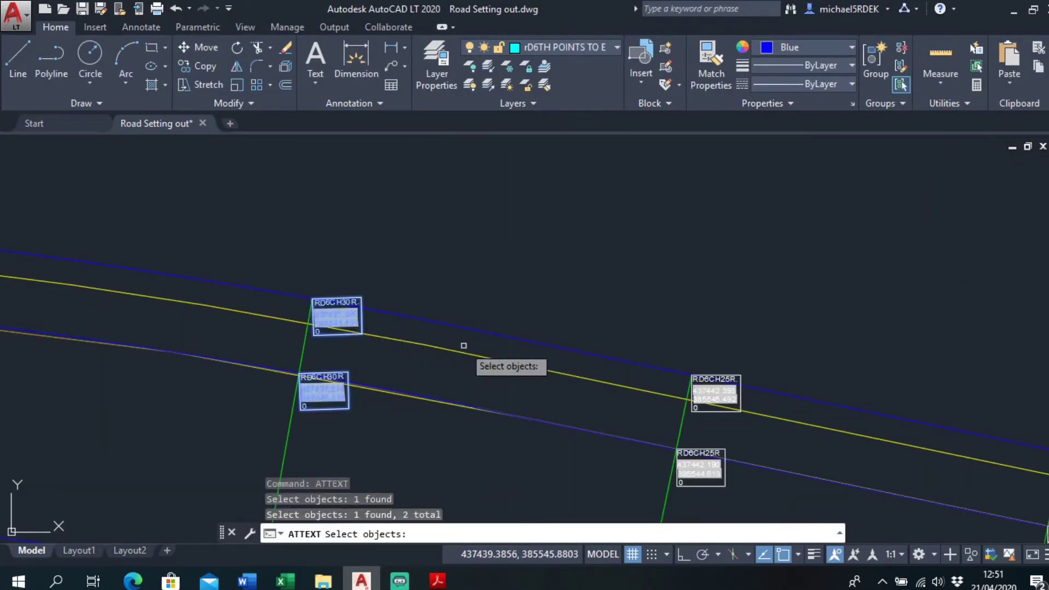
scroll(449, 348, "down", 5)
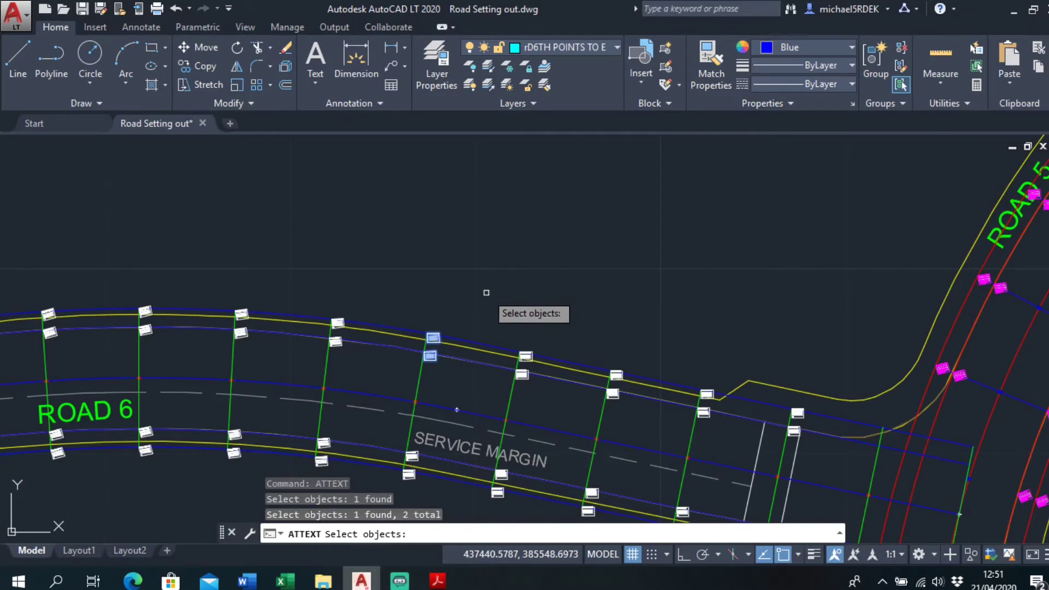
key("Return")
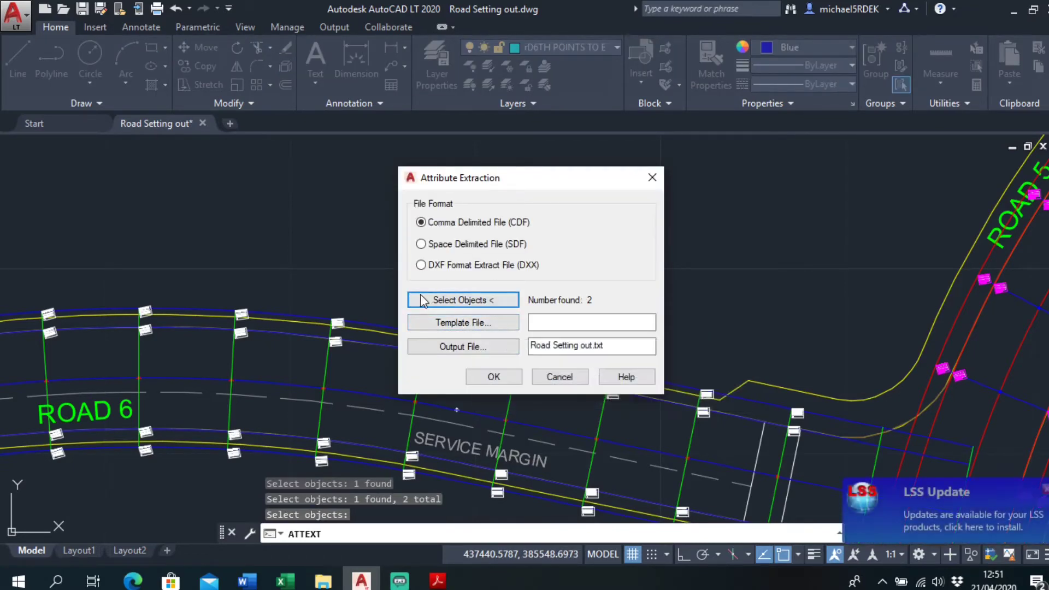
left_click(558, 376)
scroll(571, 311, "down", 5)
scroll(563, 262, "up", 7)
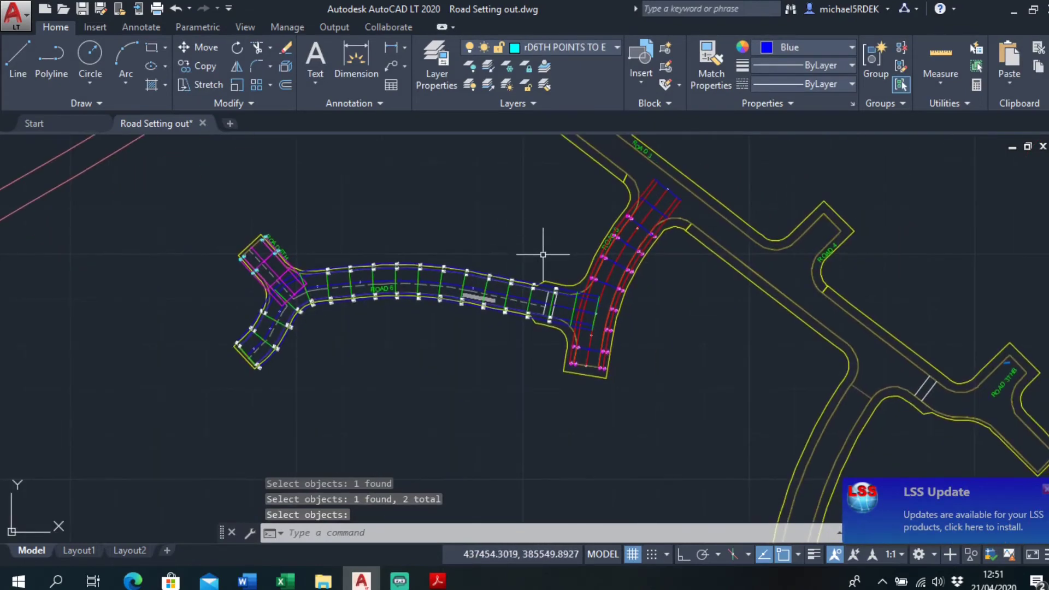
scroll(447, 324, "up", 3)
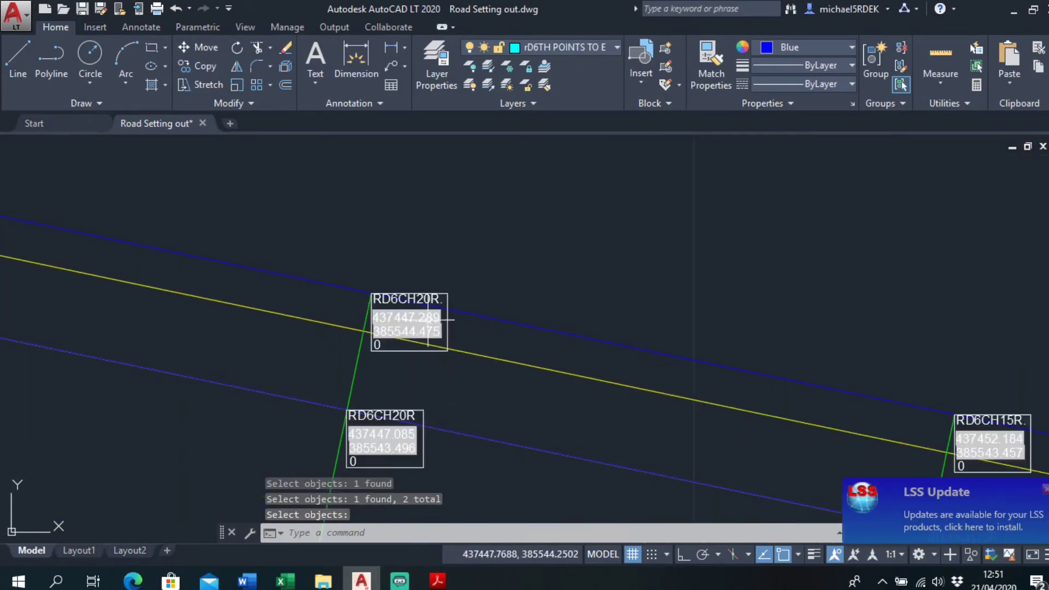
left_click(416, 325)
right_click(471, 225)
left_click(553, 447)
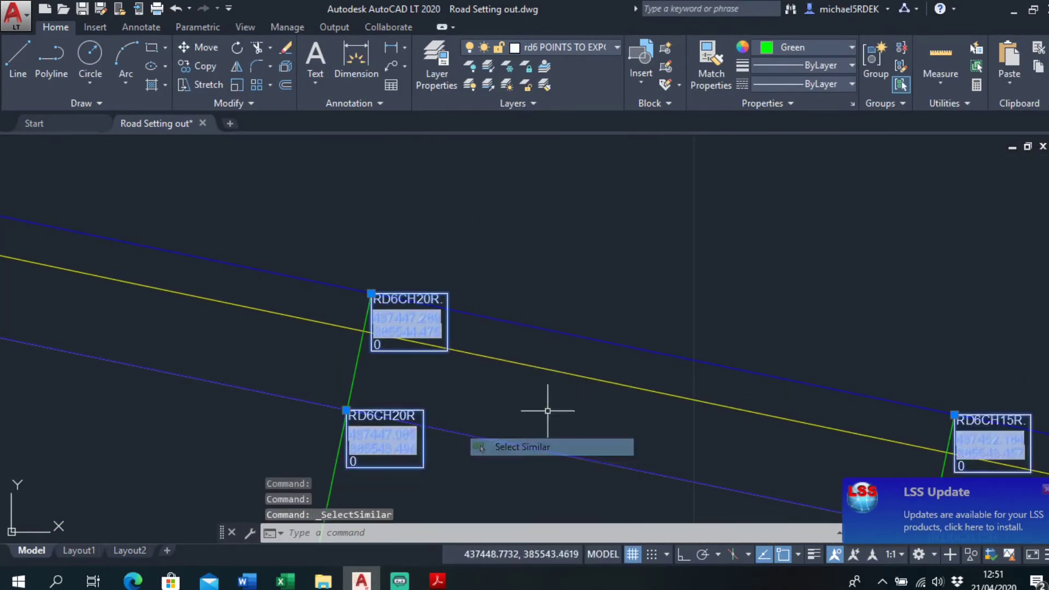
scroll(550, 363, "down", 5)
scroll(425, 317, "up", 9)
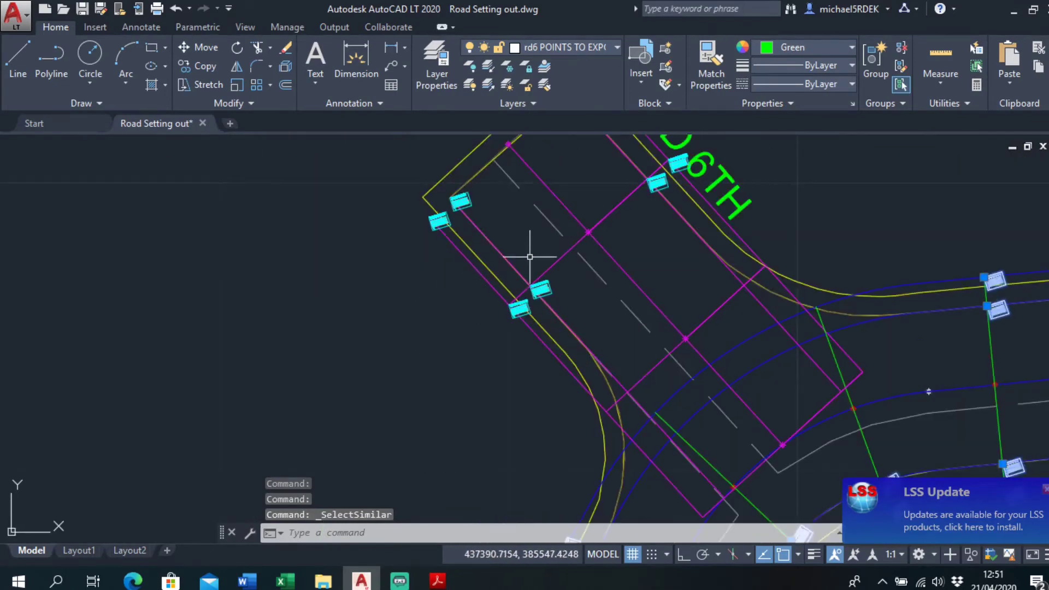
middle_click_drag(420, 218, 421, 279)
left_click(421, 229)
right_click(453, 229)
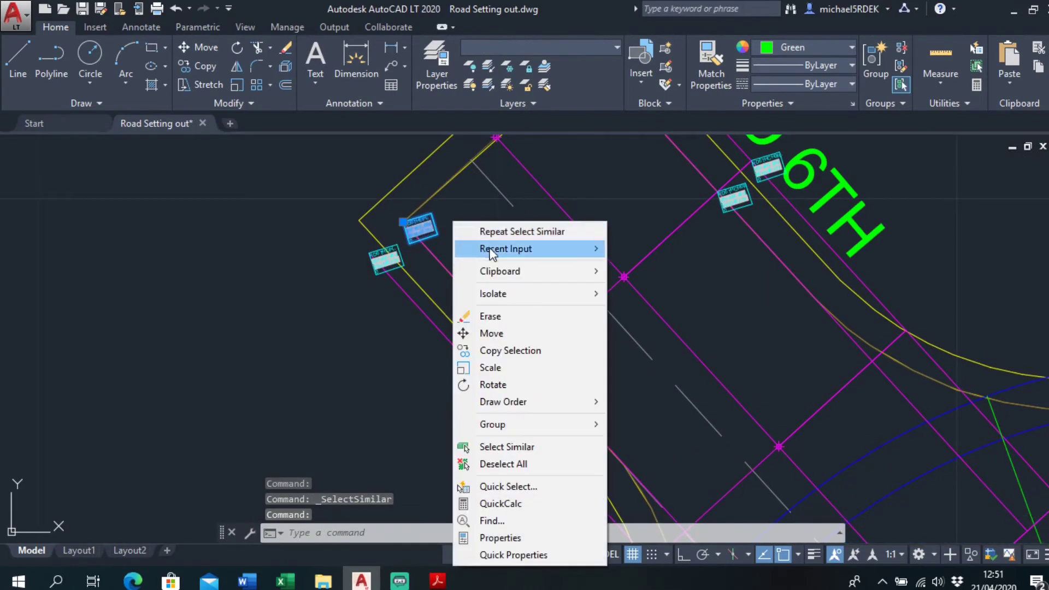
key("Escape")
key("Escape")
Regenerate the whole drawing with REGENALL
scroll(616, 283, "down", 5)
middle_click_drag(734, 276, 535, 272)
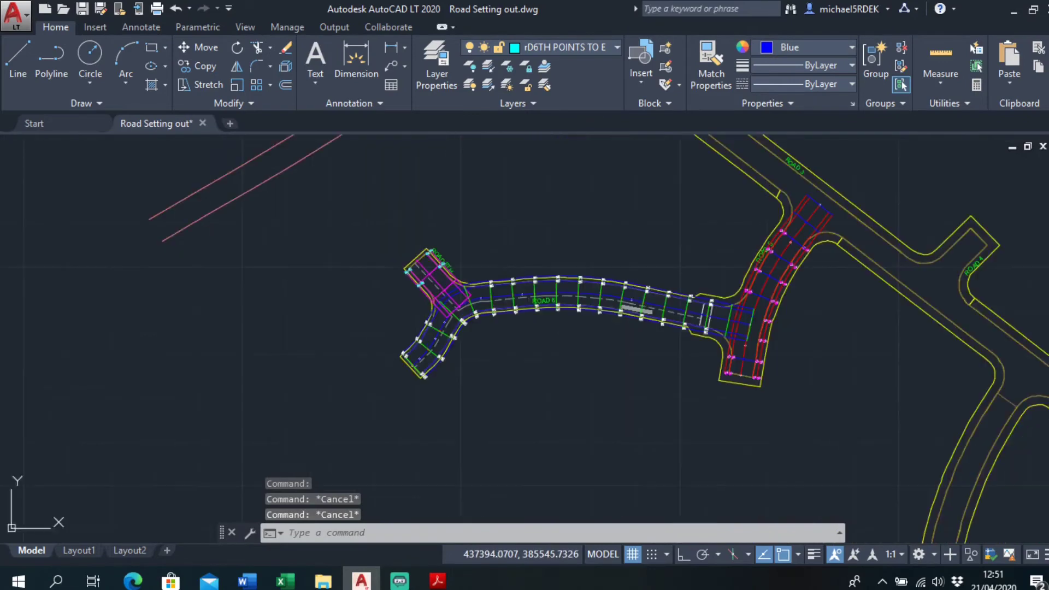
scroll(535, 272, "up", 2)
type("G")
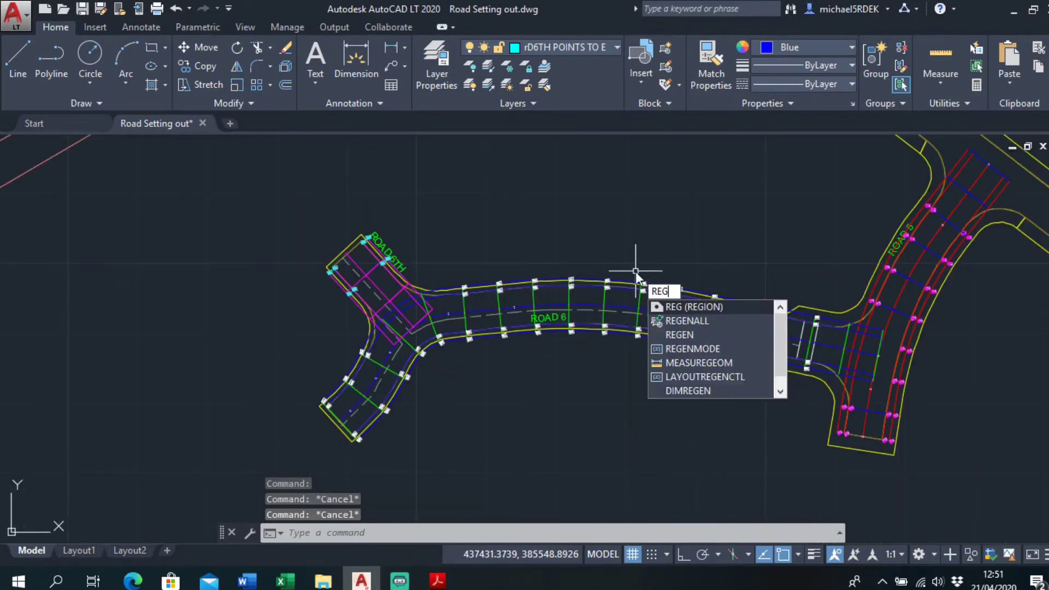
key("Down")
key("Return")
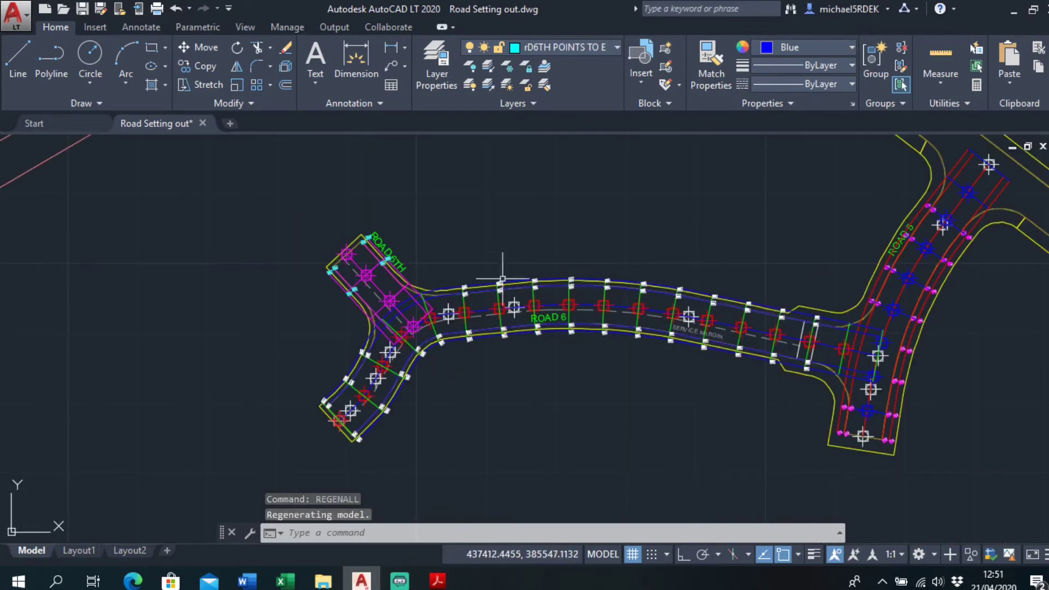
Select all setting-out point blocks on Road 6TH with Select Similar, starting from the RD6THEPL point
scroll(325, 268, "up", 6)
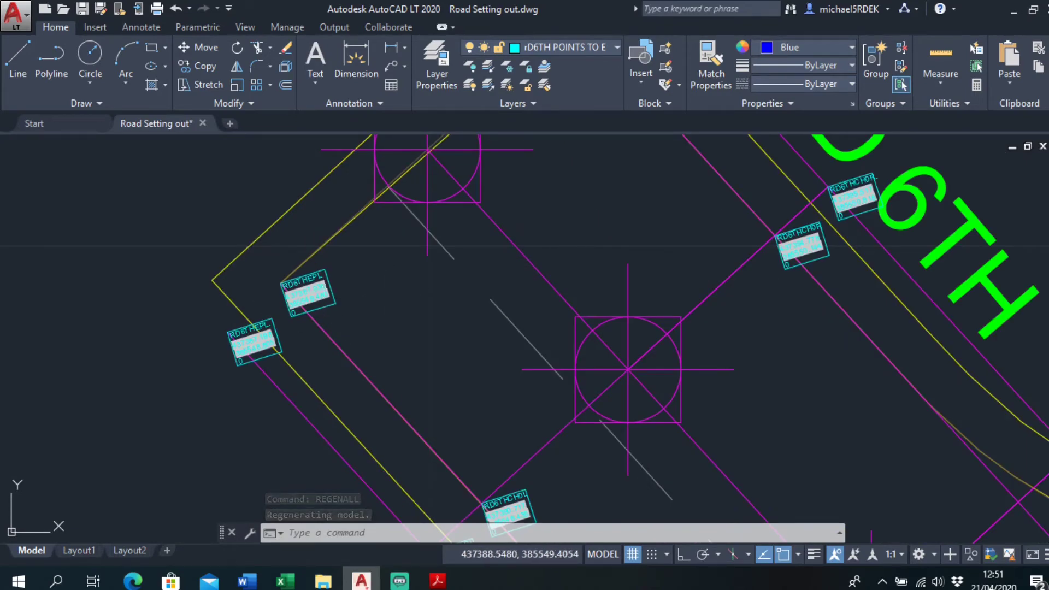
left_click(311, 298)
right_click(410, 293)
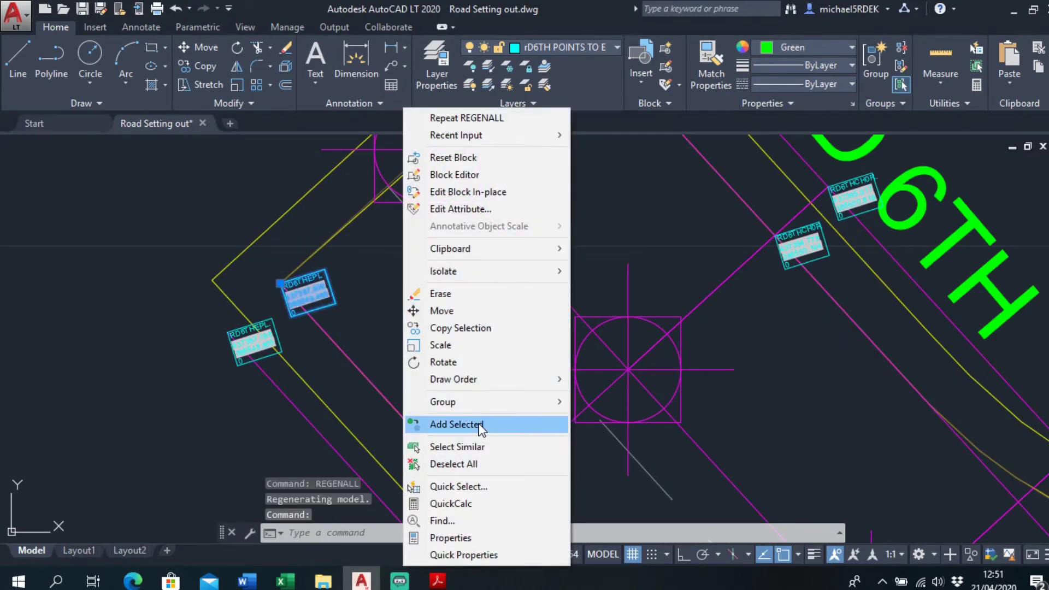
left_click(480, 446)
Add all the white Road 6 setting-out point blocks to the selection using Select Similar
scroll(511, 399, "down", 4)
middle_click_drag(581, 393, 454, 306)
scroll(558, 330, "up", 3)
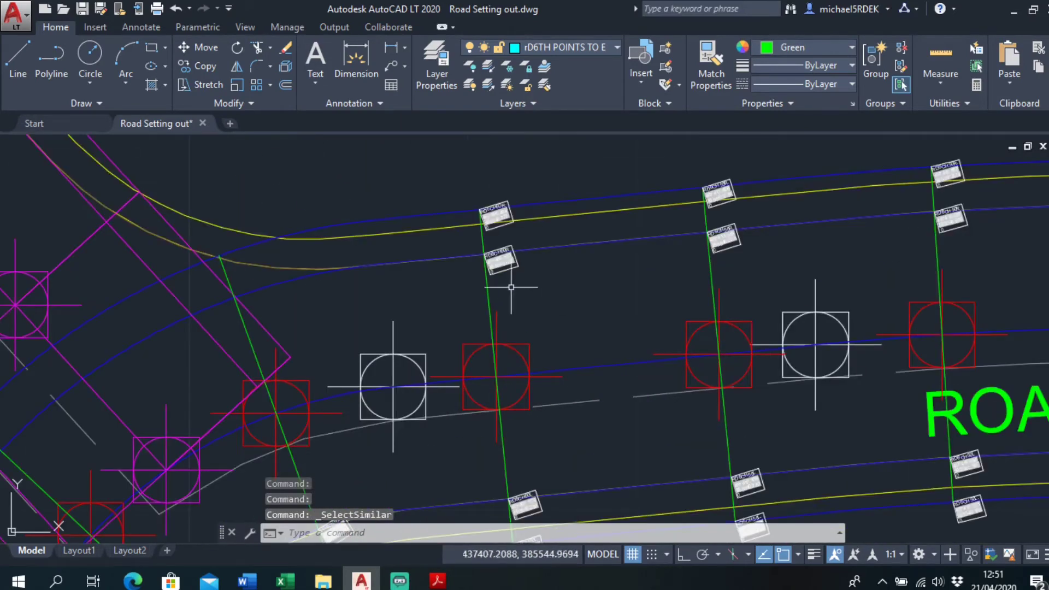
left_click(516, 255)
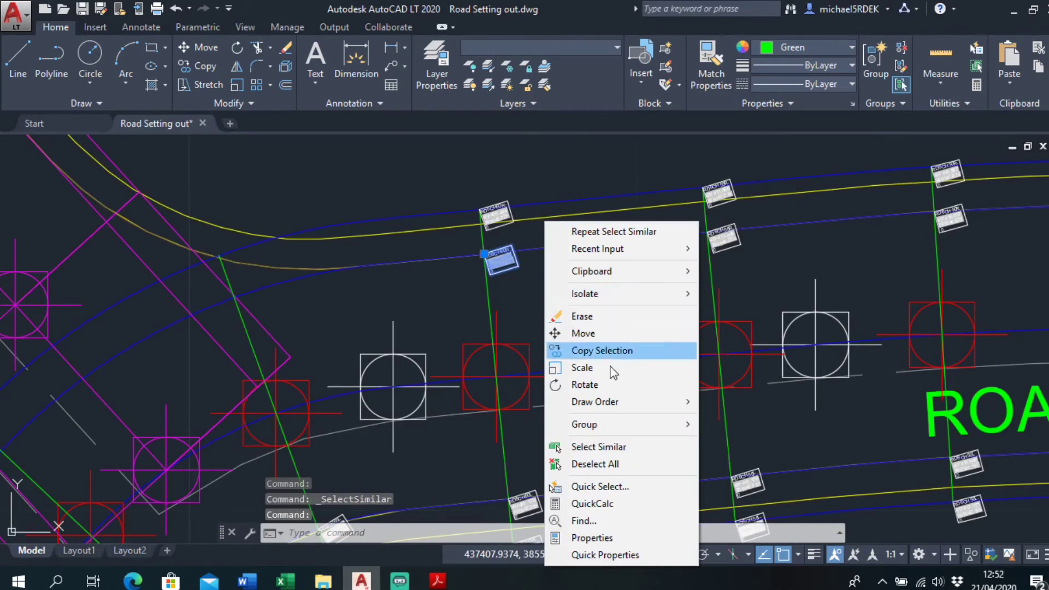
left_click(611, 448)
Add all the magenta Road 5 point blocks to the selection with Select Similar, starting from RD5CH25L
scroll(544, 346, "down", 5)
middle_click_drag(544, 345, 301, 305)
scroll(300, 305, "down", 1)
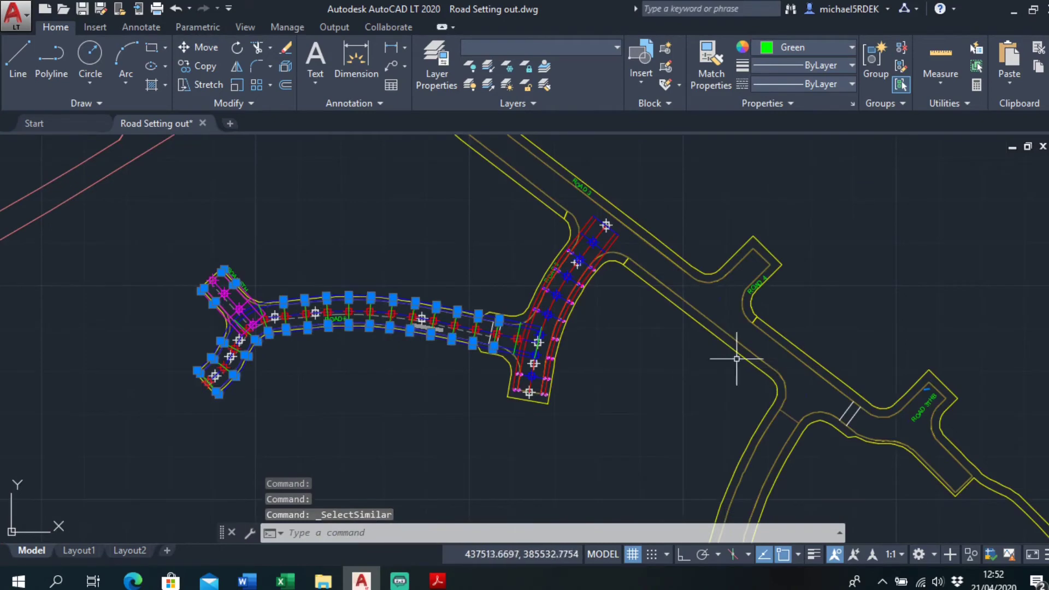
scroll(602, 330, "up", 7)
left_click(401, 278)
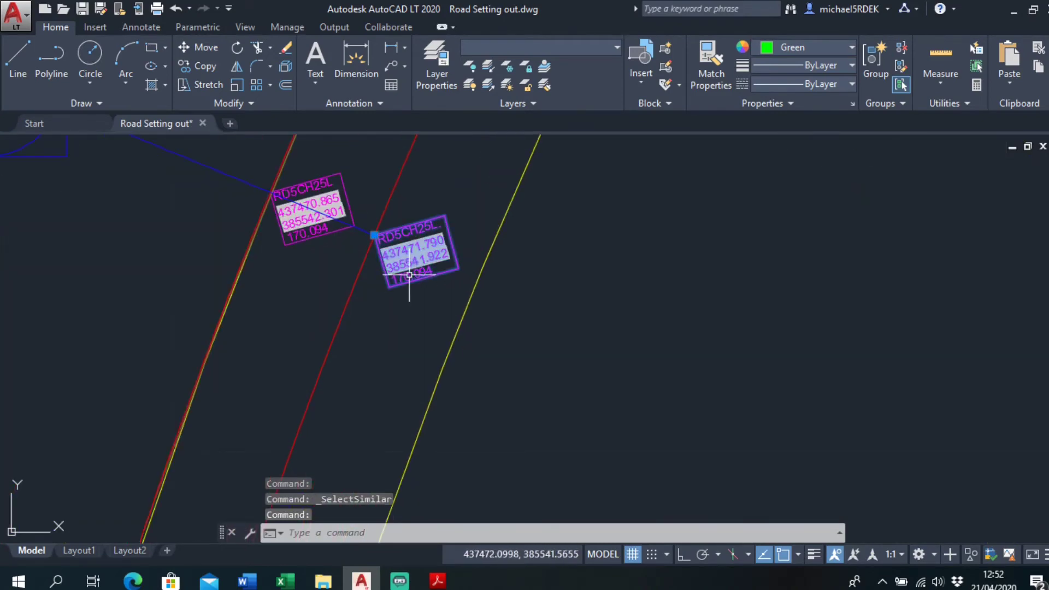
right_click(468, 218)
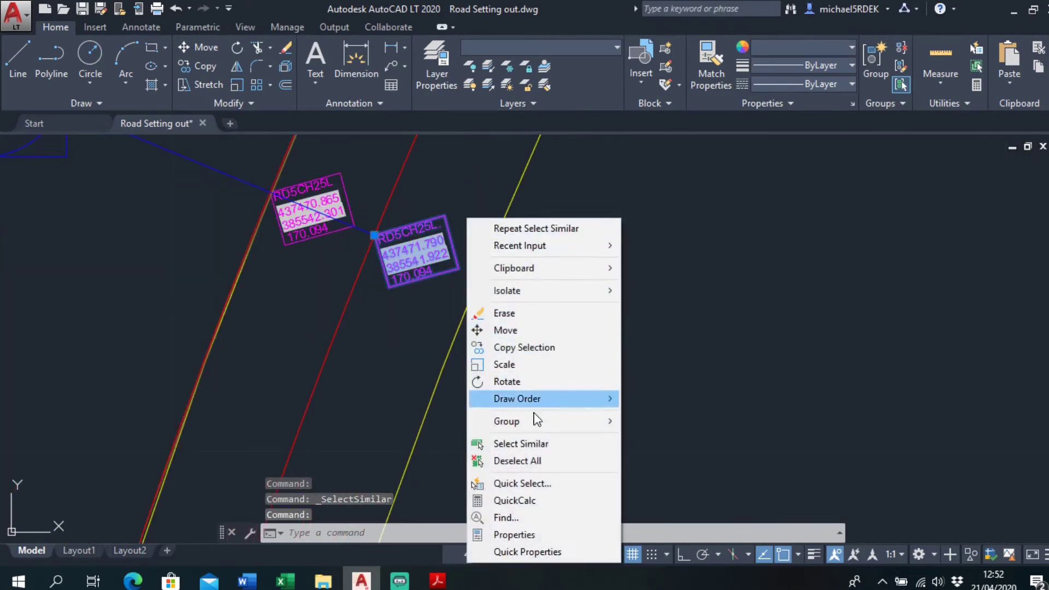
left_click(541, 444)
Copy the selected setting-out points and paste them into a new drawing at their original coordinates
scroll(543, 399, "down", 5)
middle_click_drag(543, 398, 576, 325)
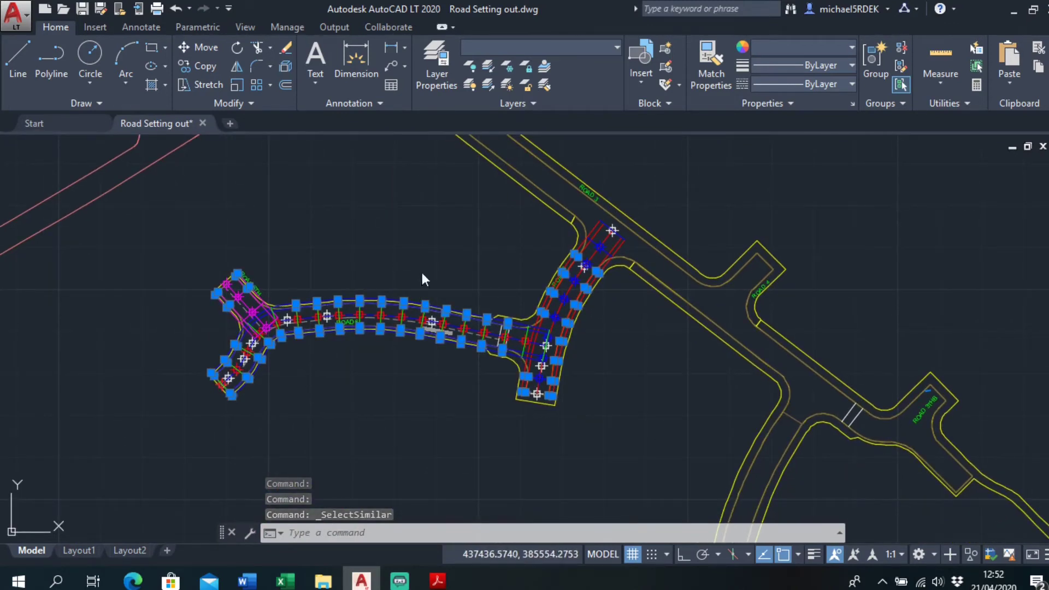
key("ctrl+c")
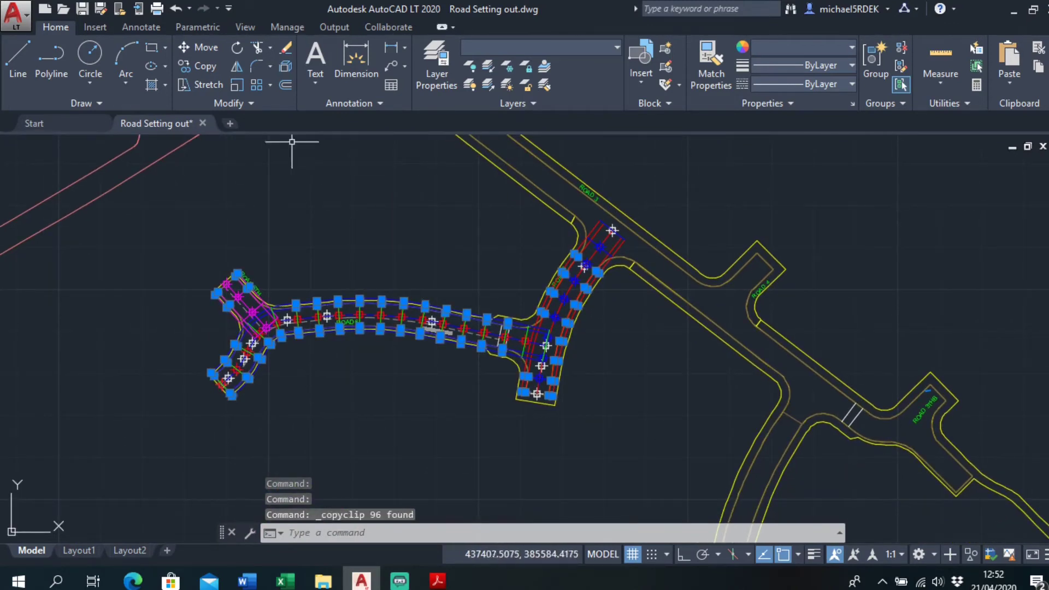
left_click(230, 124)
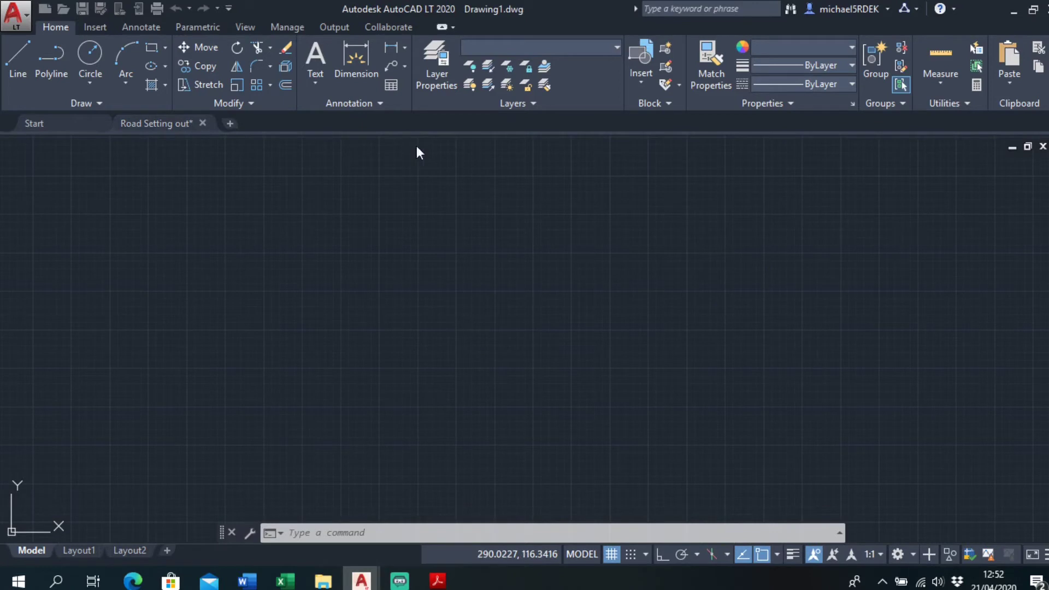
left_click(1009, 85)
left_click(988, 202)
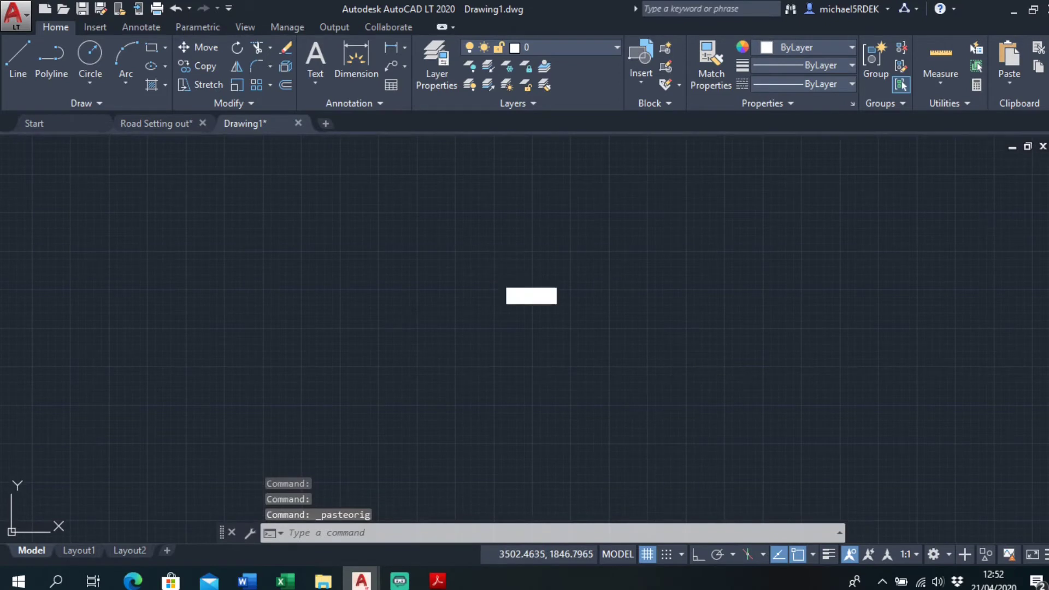
Start attribute extraction with ATTEXT and select all the pasted setting-out point blocks of the three roads
middle_click(495, 279)
middle_click(495, 278)
scroll(496, 280, "down", 4)
scroll(649, 304, "up", 6)
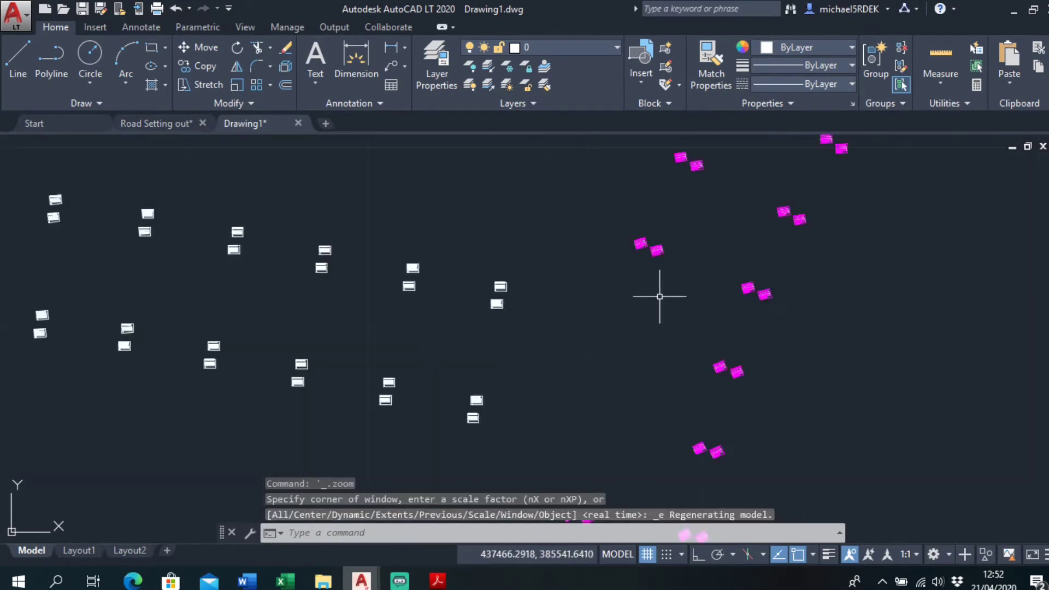
scroll(645, 287, "up", 2)
scroll(629, 281, "down", 7)
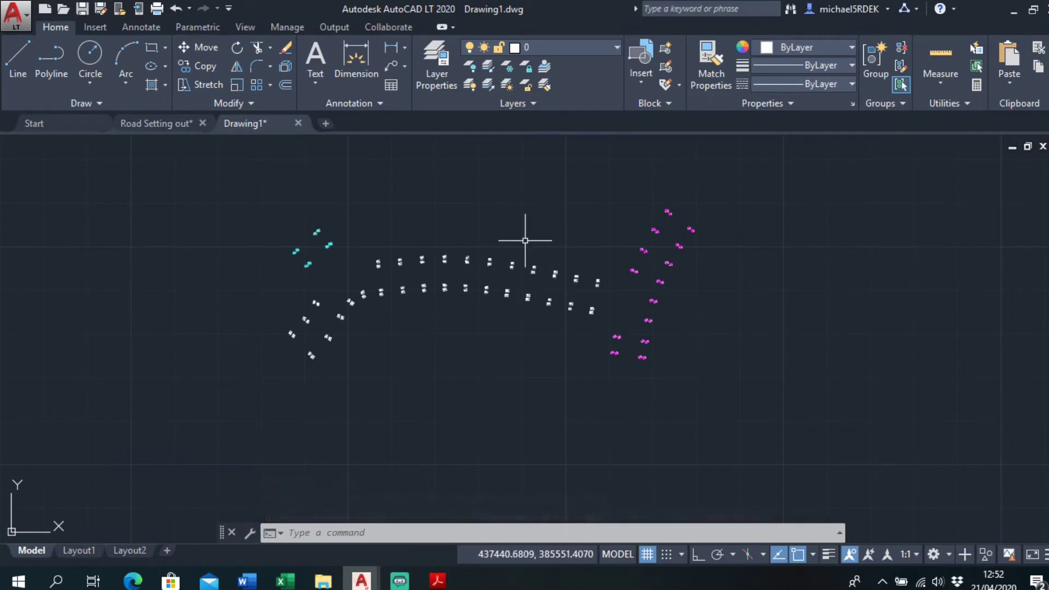
type("ATT")
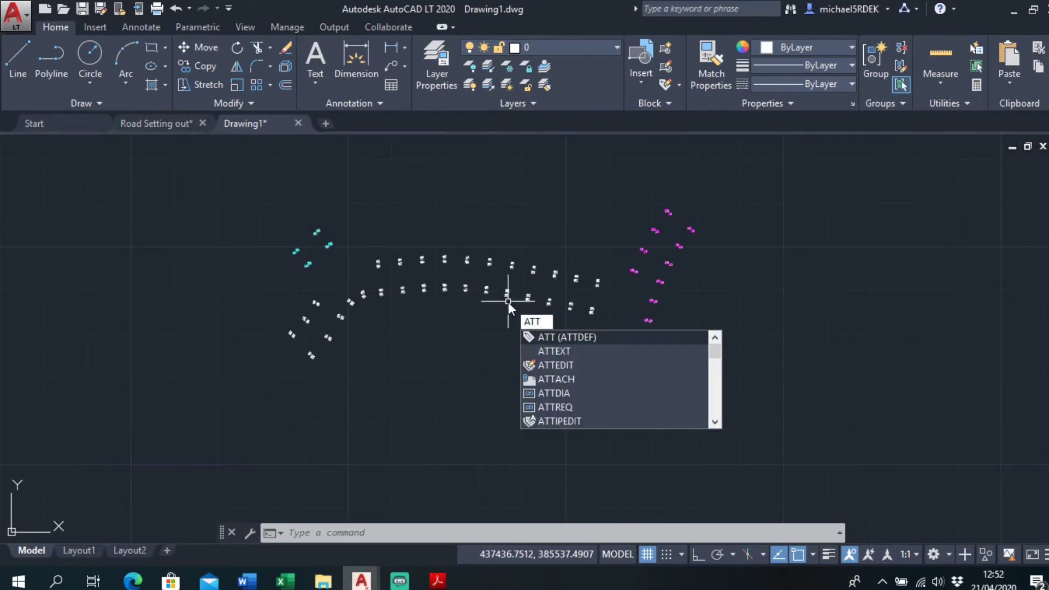
key("Down")
key("Return")
left_click(479, 302)
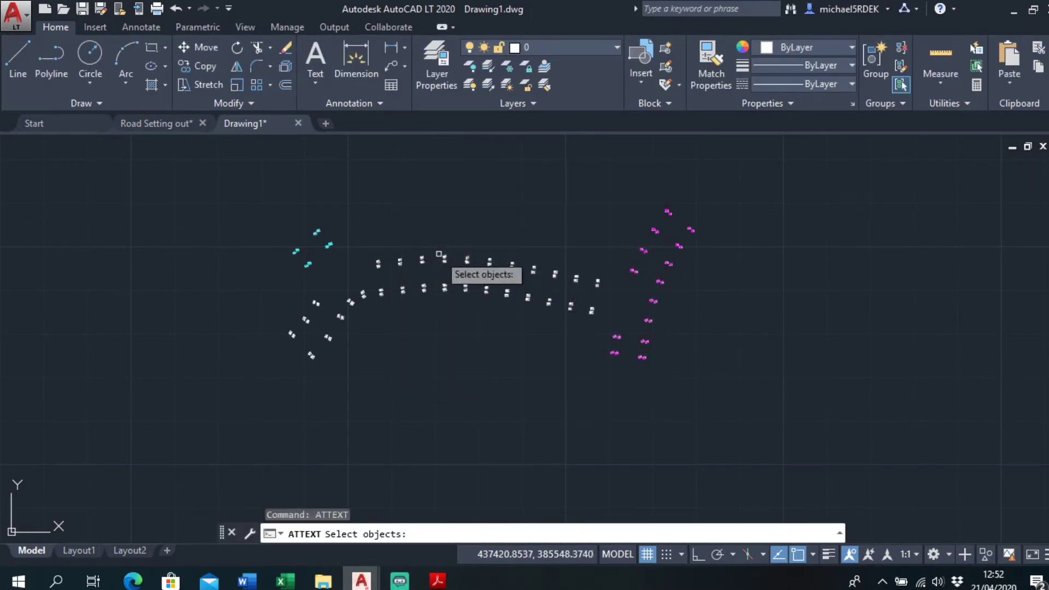
mouse_move(352, 183)
left_mouse_down()
mouse_move(264, 174)
mouse_move(347, 445)
mouse_move(905, 302)
mouse_move(707, 145)
mouse_move(412, 198)
left_mouse_up()
key("Return")
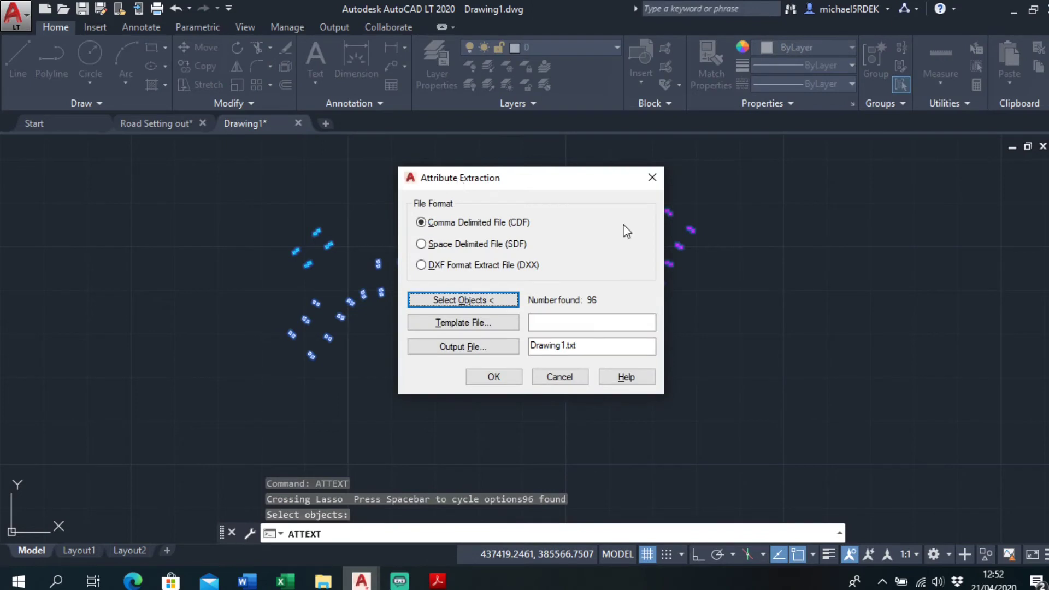
Set PointsATTEXT from the Exporting Points folder as the extraction template file
left_click(506, 321)
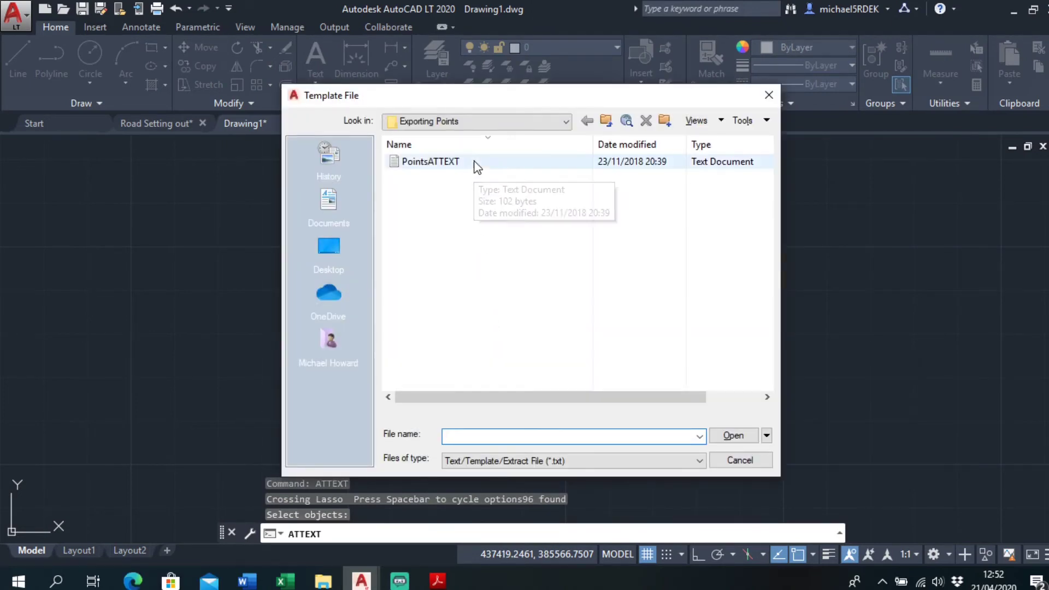
left_click(450, 164)
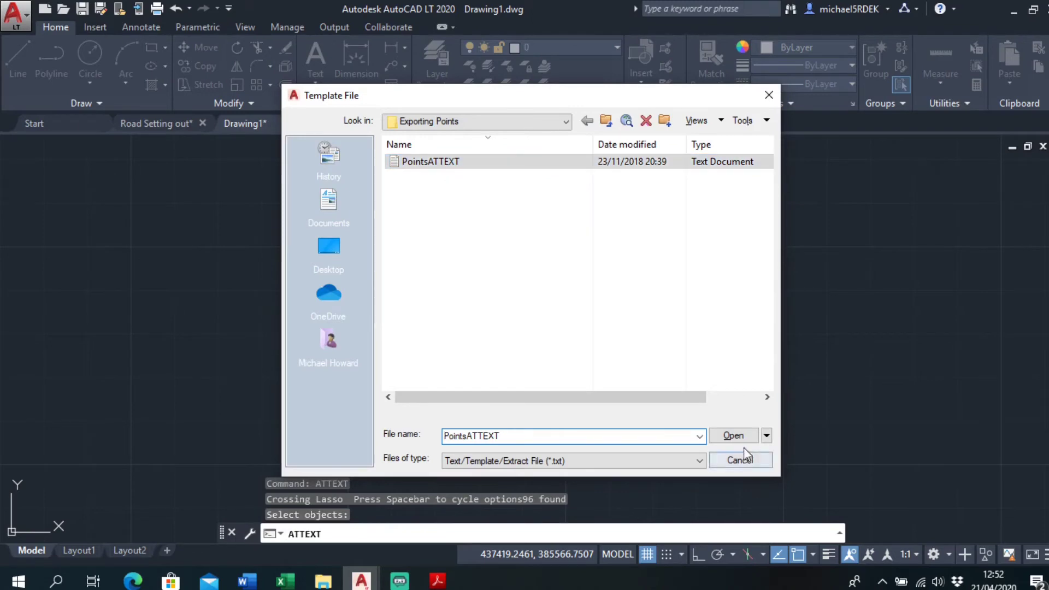
left_click(733, 436)
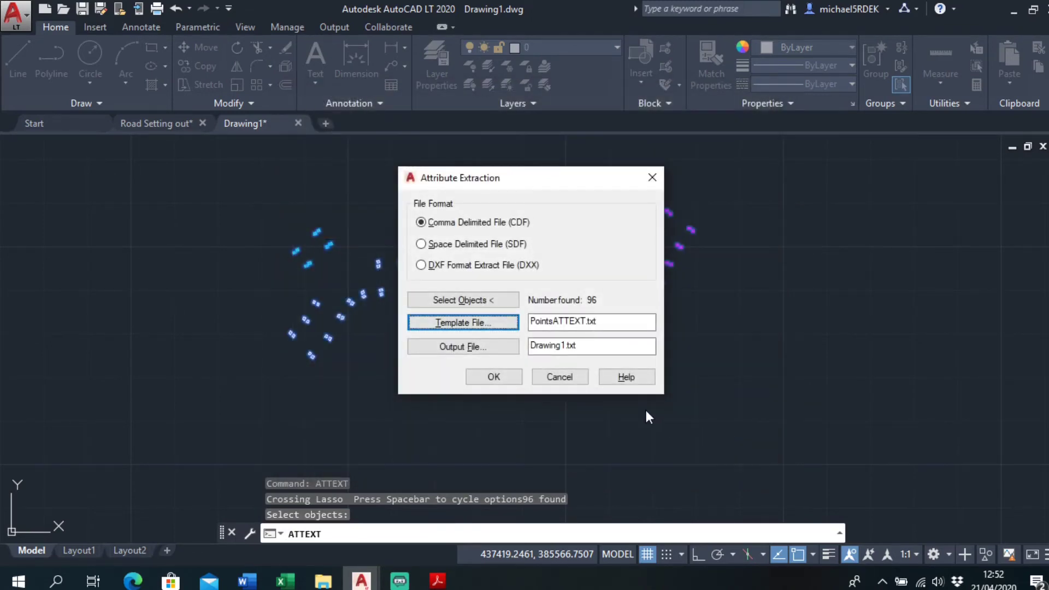
Name the output file ROAD SETTING OUT POINTS in the SITE PLANS folder and run the comma-delimited attribute extraction
left_click(475, 348)
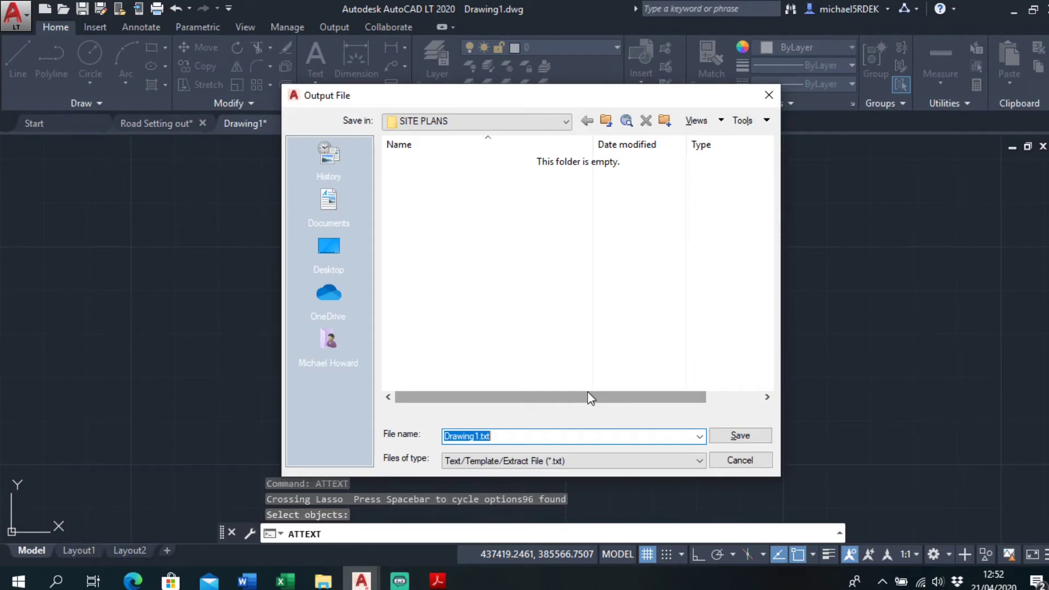
type("rOAD SETTING OUT")
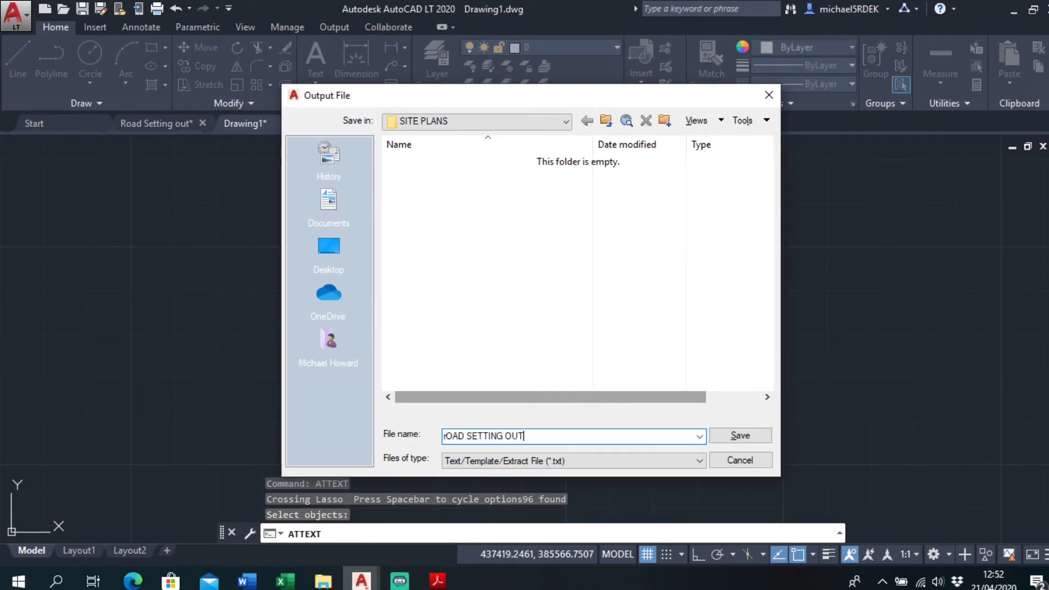
type(" POINTS ")
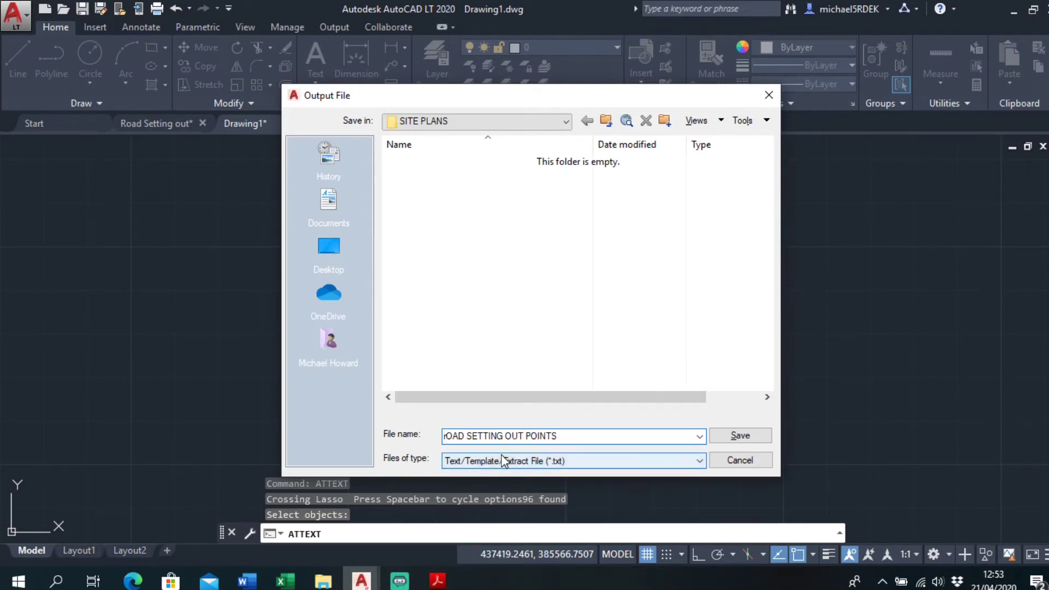
type("R")
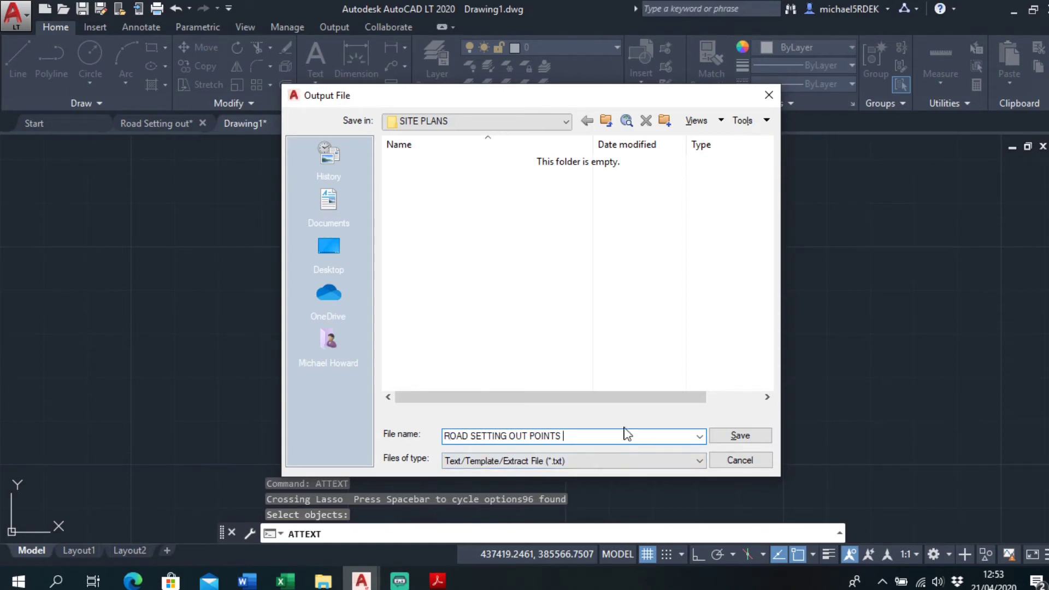
left_click(660, 457)
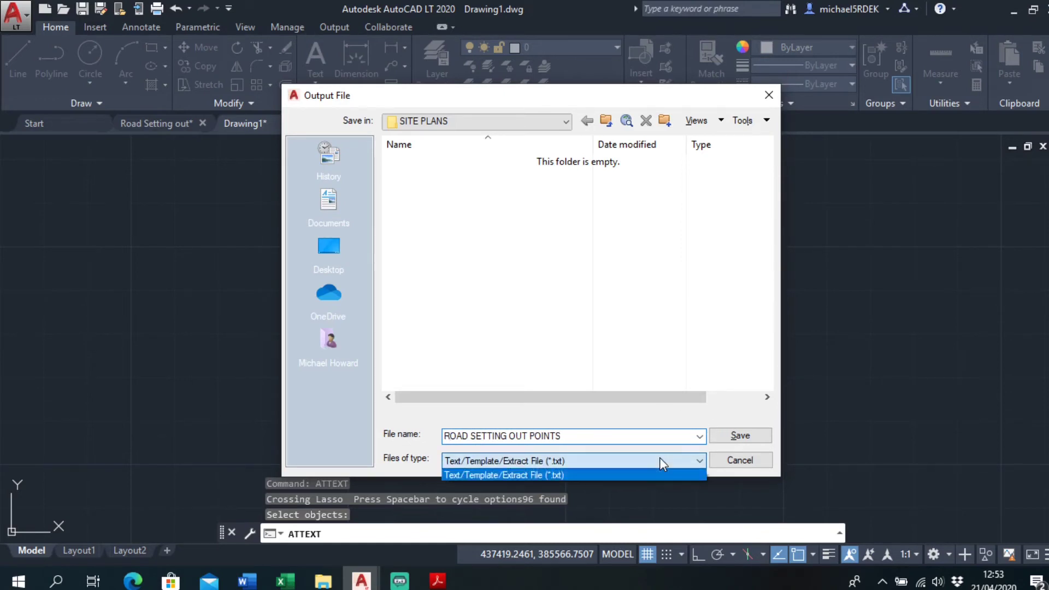
left_click(662, 456)
left_click(740, 437)
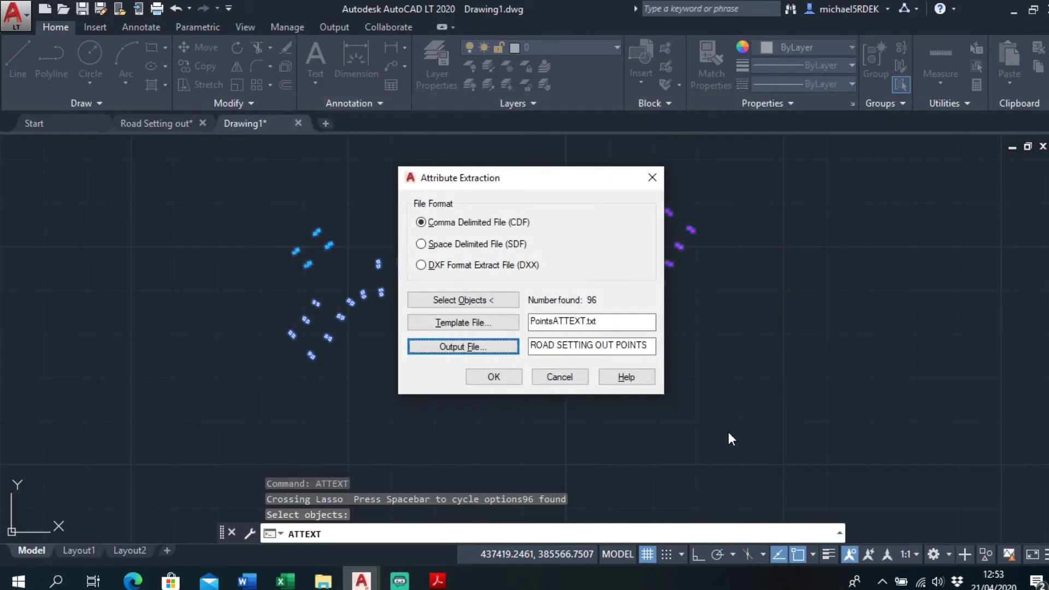
left_click(508, 378)
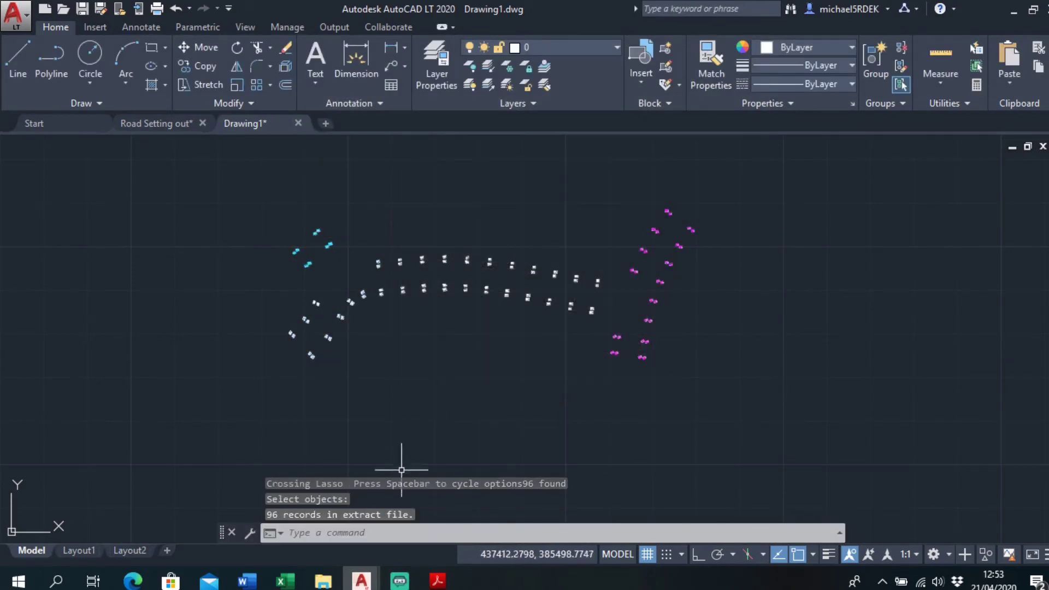
Open the ROAD SETTING OUT POINTS text file from the SITE PLANS folder, check the exported names, coordinates and levels, and close it
left_click(361, 581)
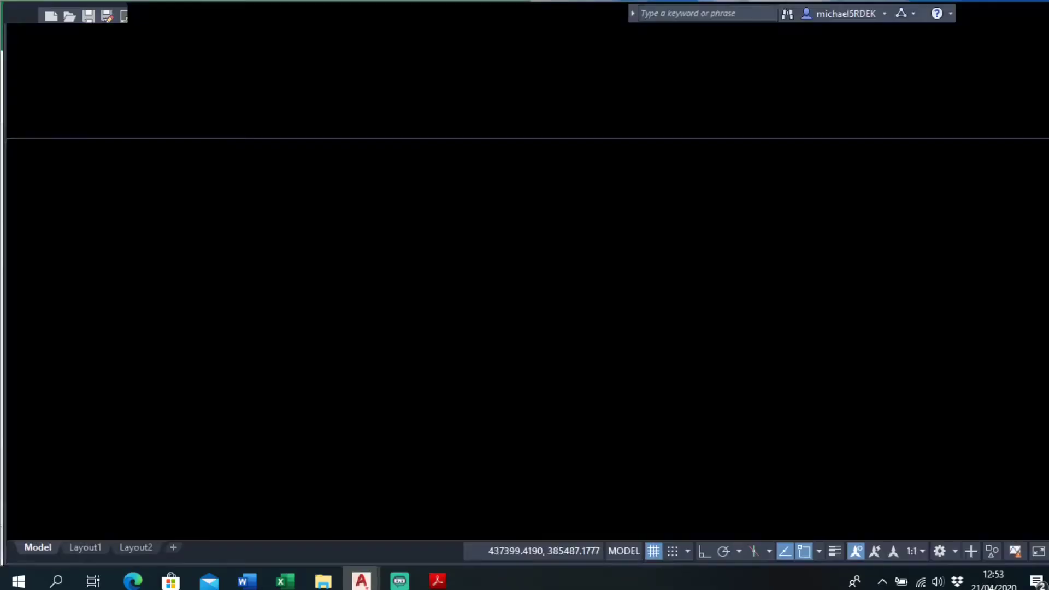
double_click(541, 261)
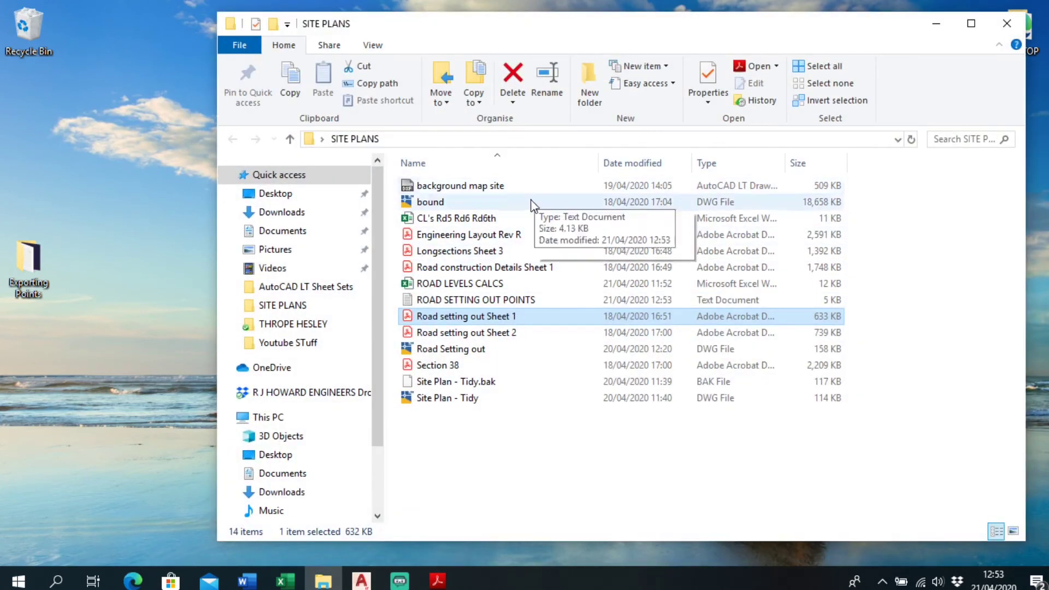
double_click(509, 299)
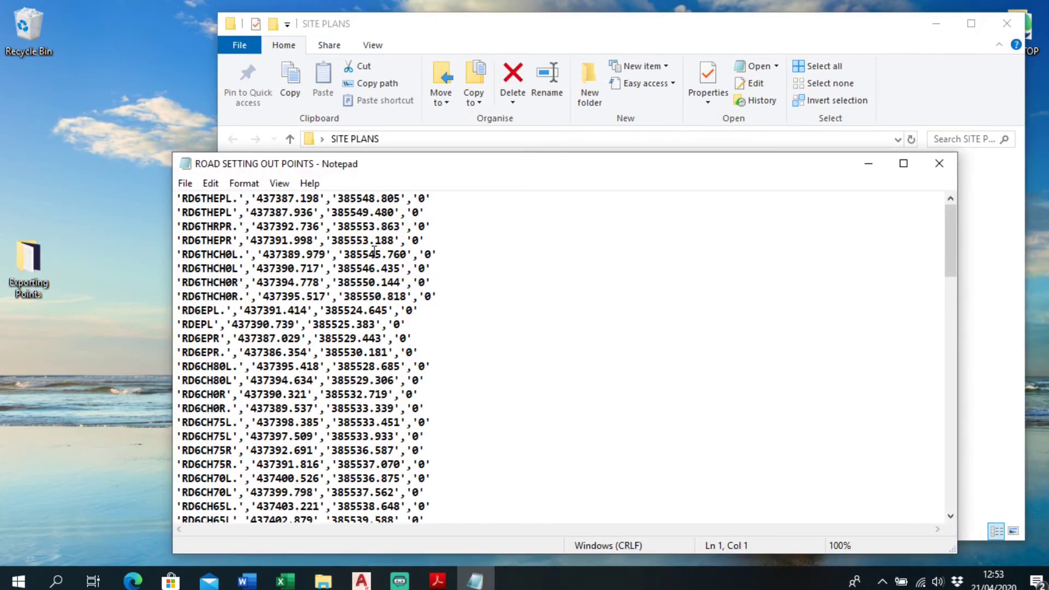
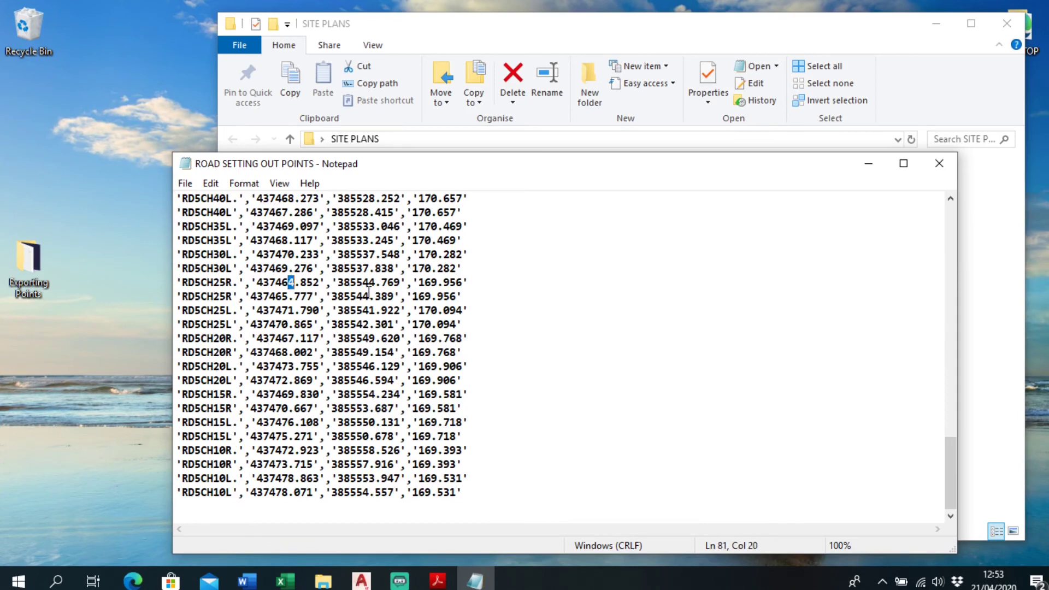
left_click(939, 164)
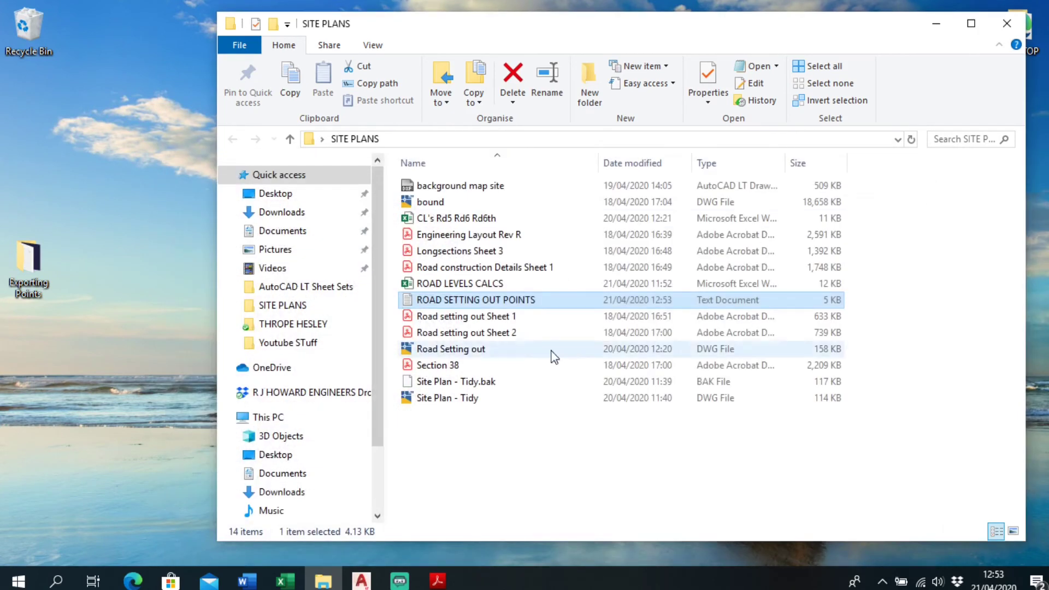
Switch to Excel and open the ROAD SETTING OUT POINTS text file from the SITE PLANS folder, with all file types listed
left_click(285, 580)
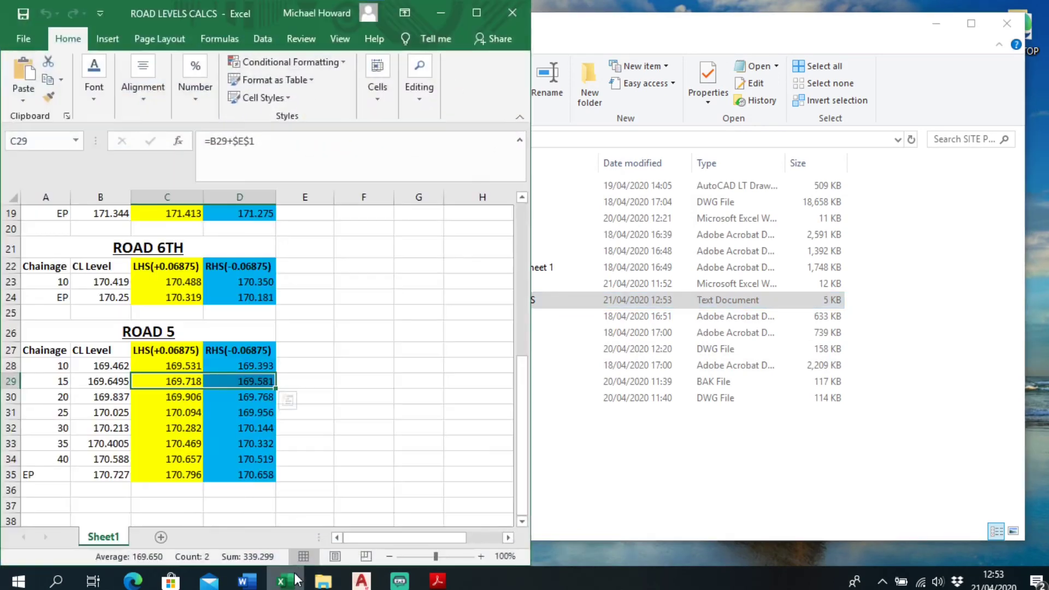
double_click(215, 12)
left_click(33, 39)
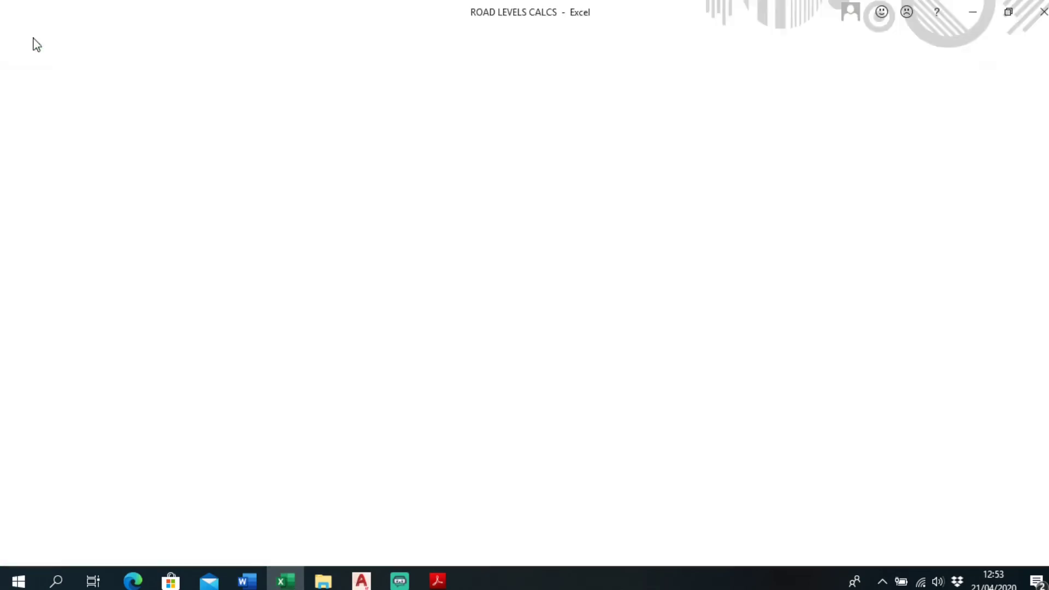
left_click(57, 134)
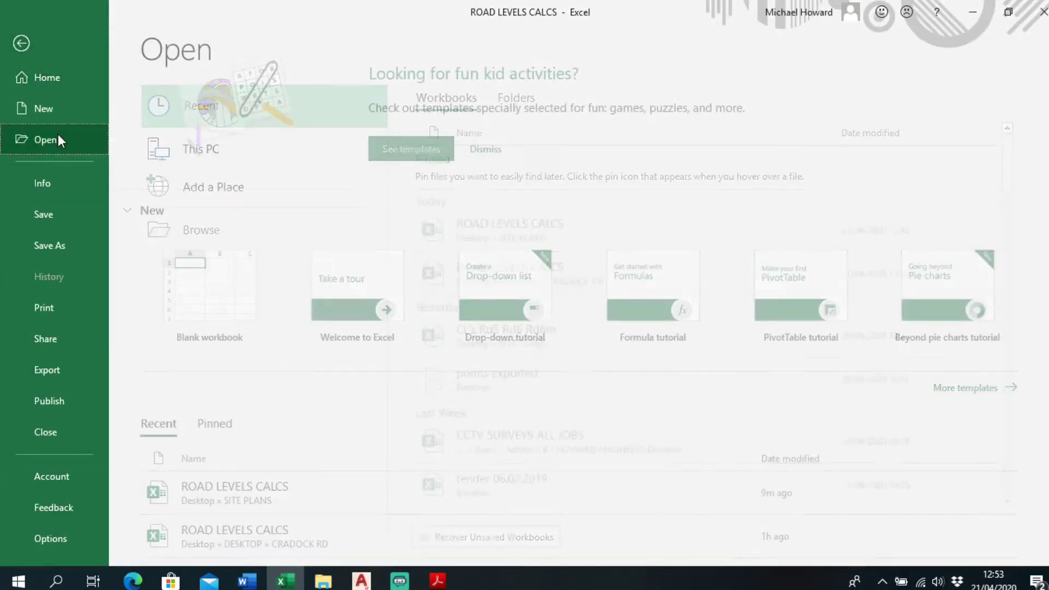
left_click(219, 225)
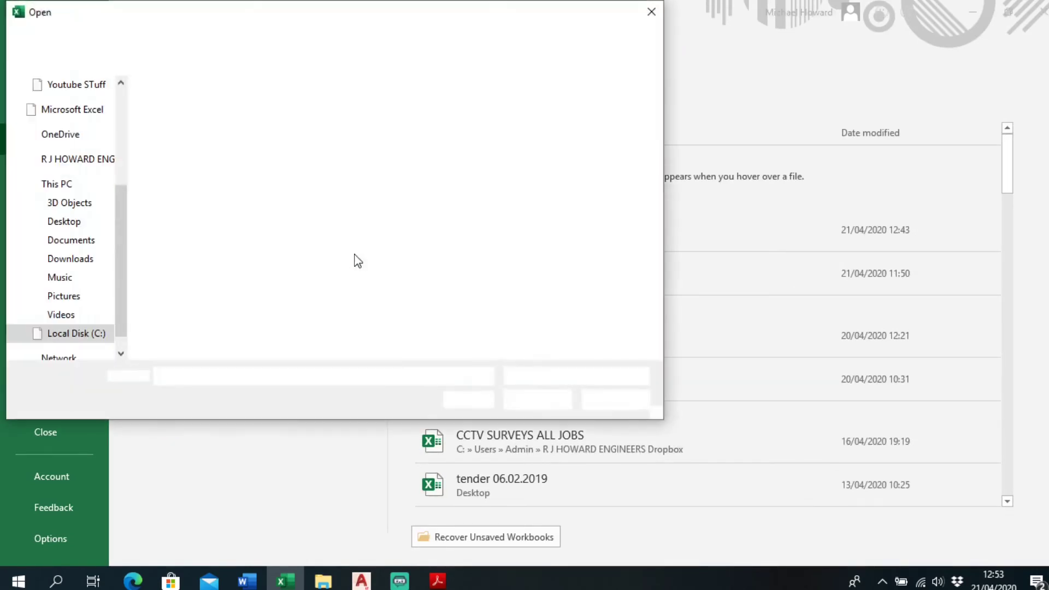
left_click_drag(663, 417, 999, 534)
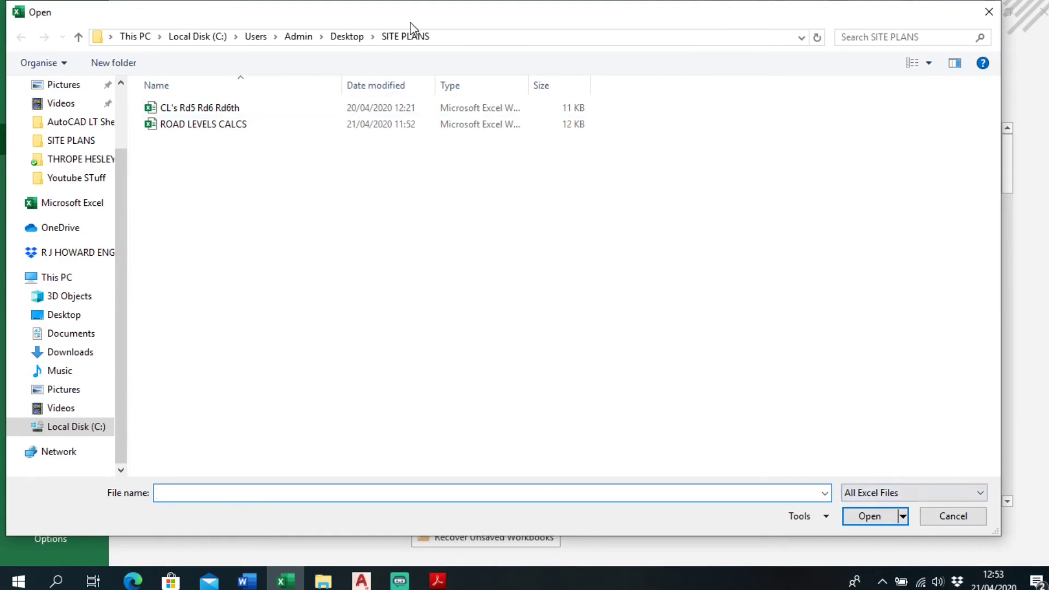
left_click(968, 499)
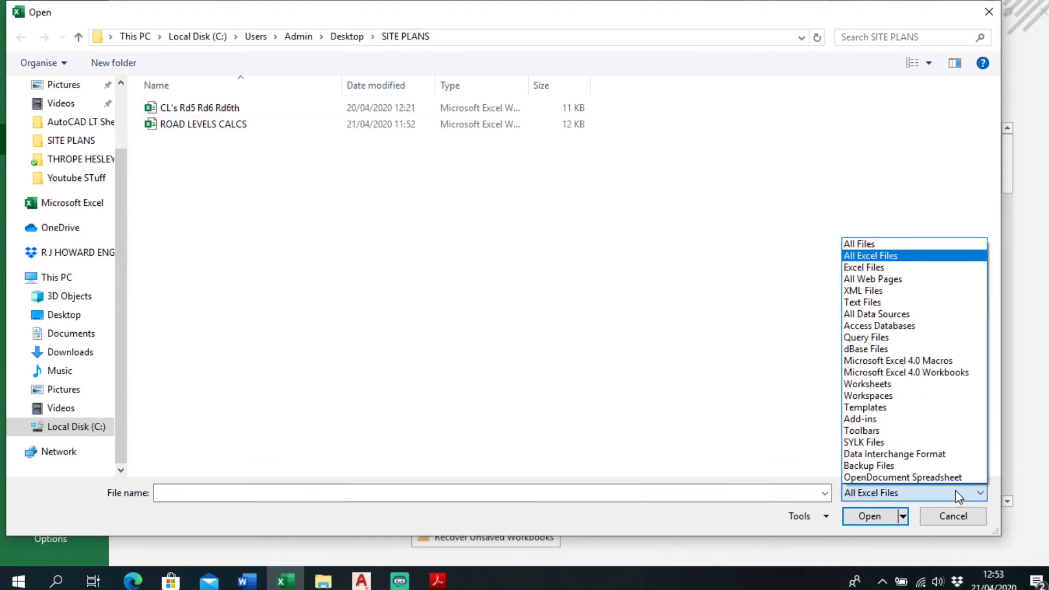
left_click(893, 246)
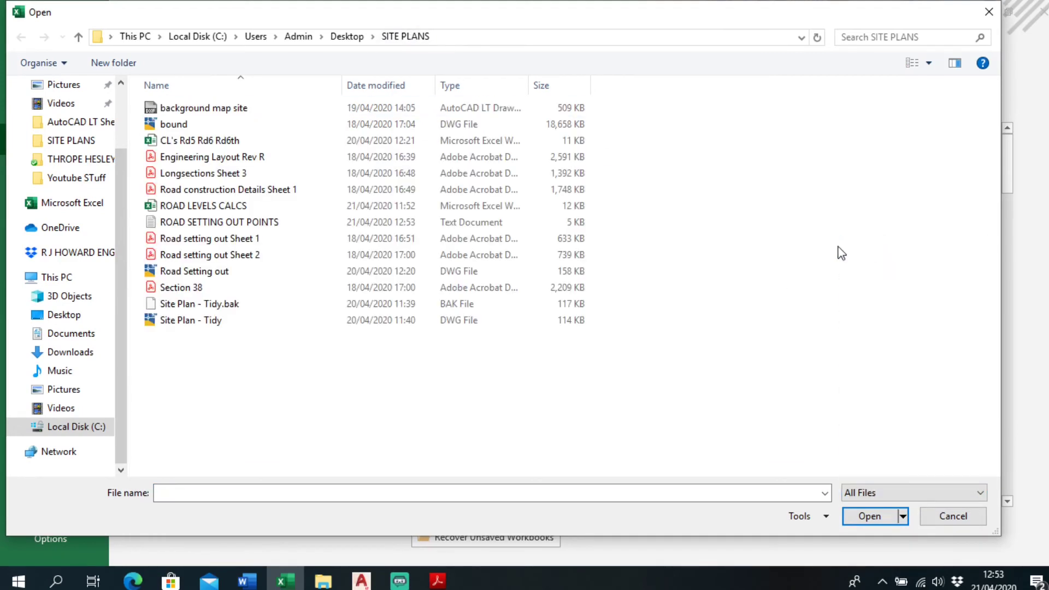
left_click(299, 223)
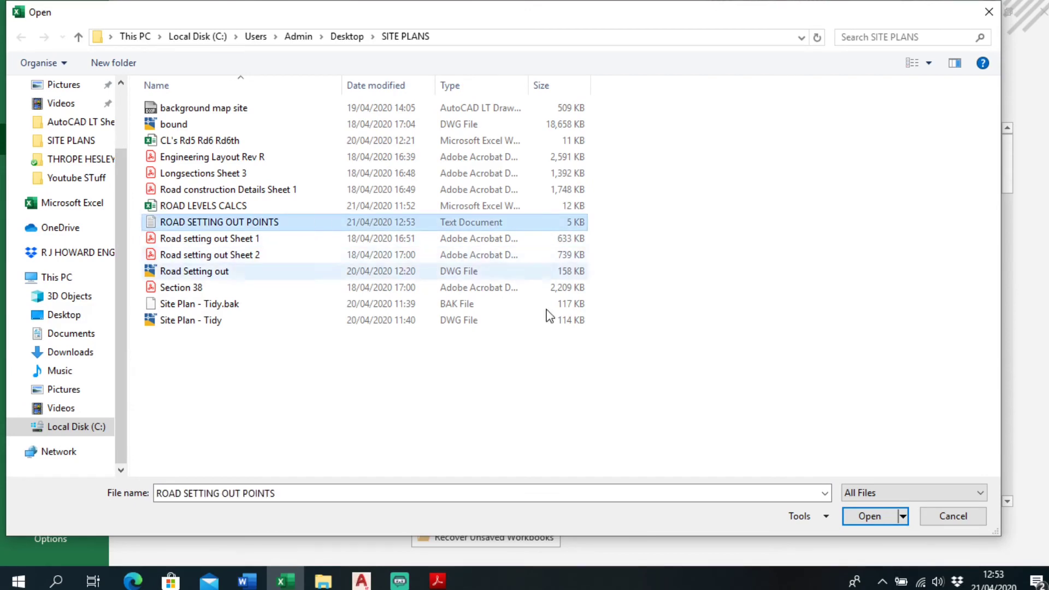
left_click(870, 517)
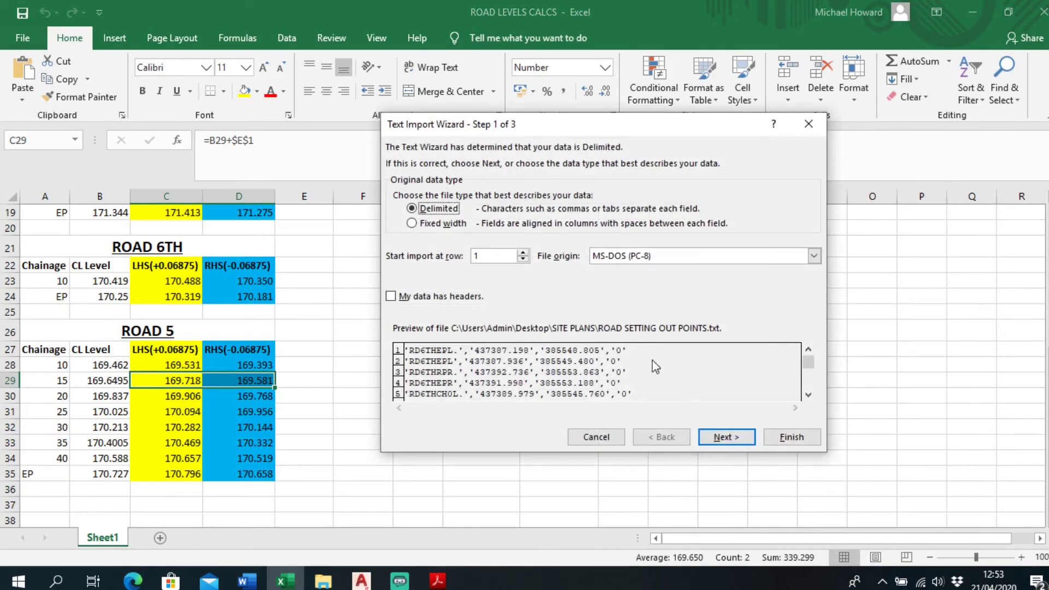
Import the text as delimited data, adding comma and an apostrophe as delimiters alongside tab
left_click(734, 439)
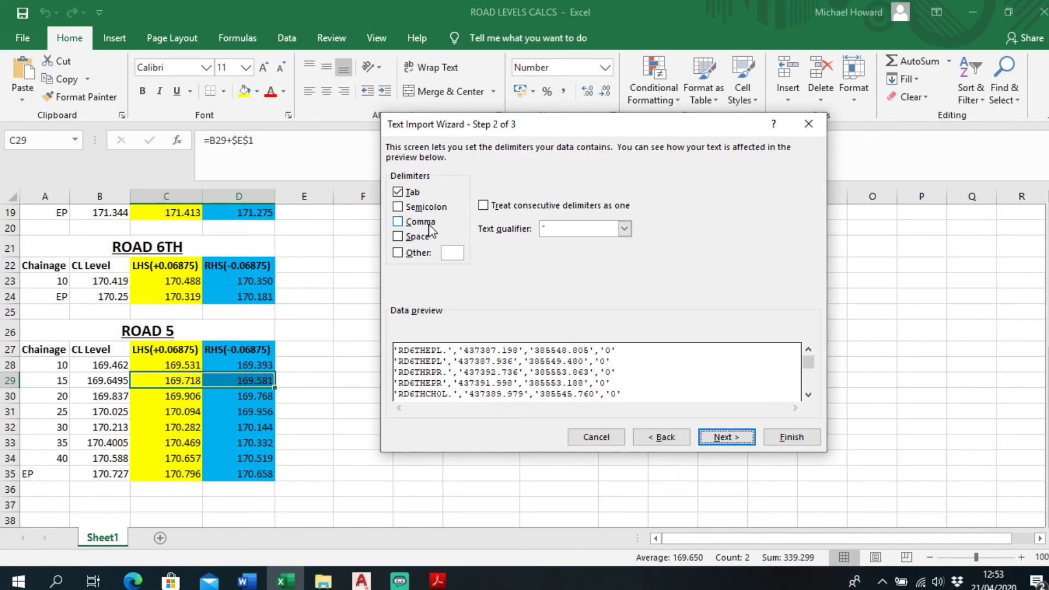
left_click(398, 221)
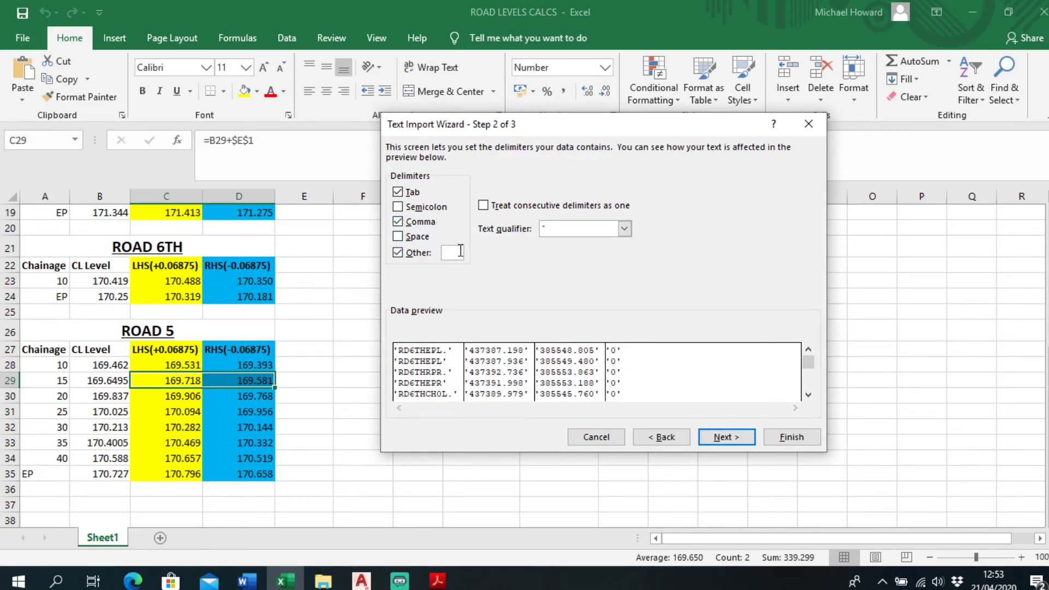
type("'")
left_click(790, 439)
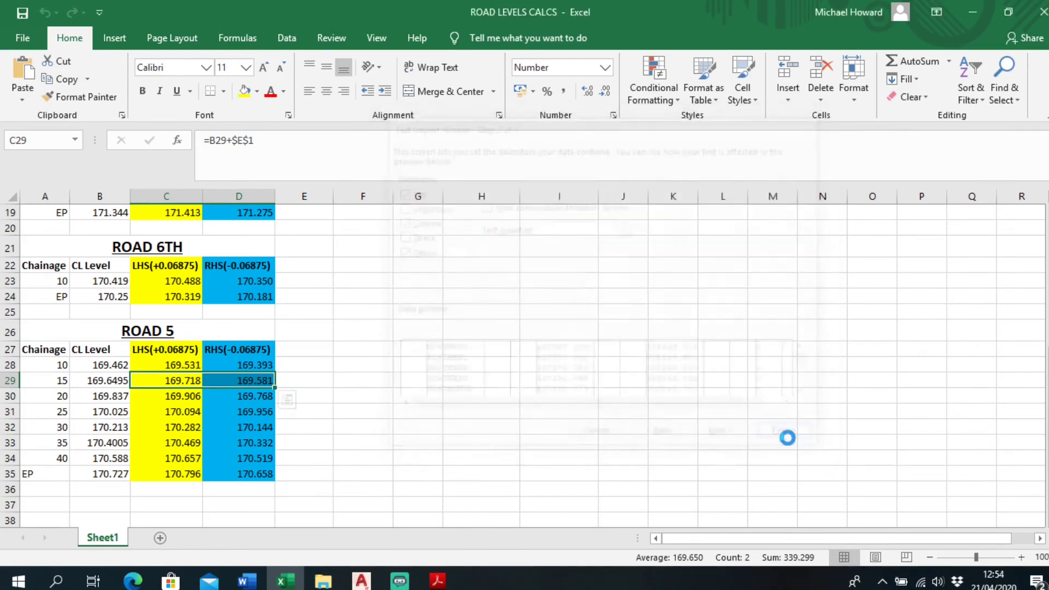
Delete the empty columns A, C, D, F, G, I and J between the imported point names, coordinates and levels
left_click(45, 196)
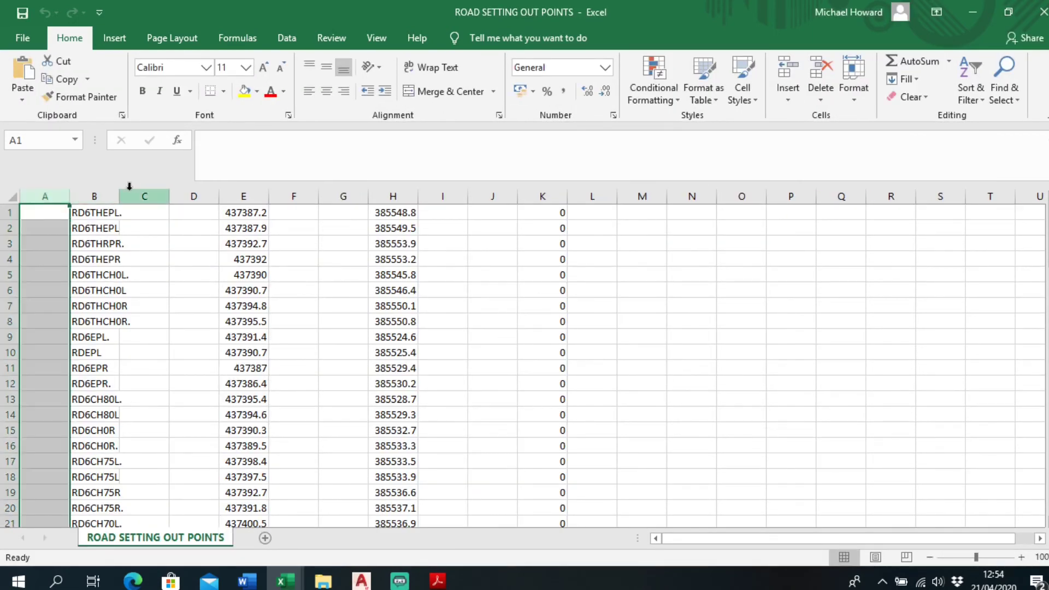
left_click(145, 196, "ctrl")
left_click(188, 196, "ctrl")
left_click(294, 197, "ctrl")
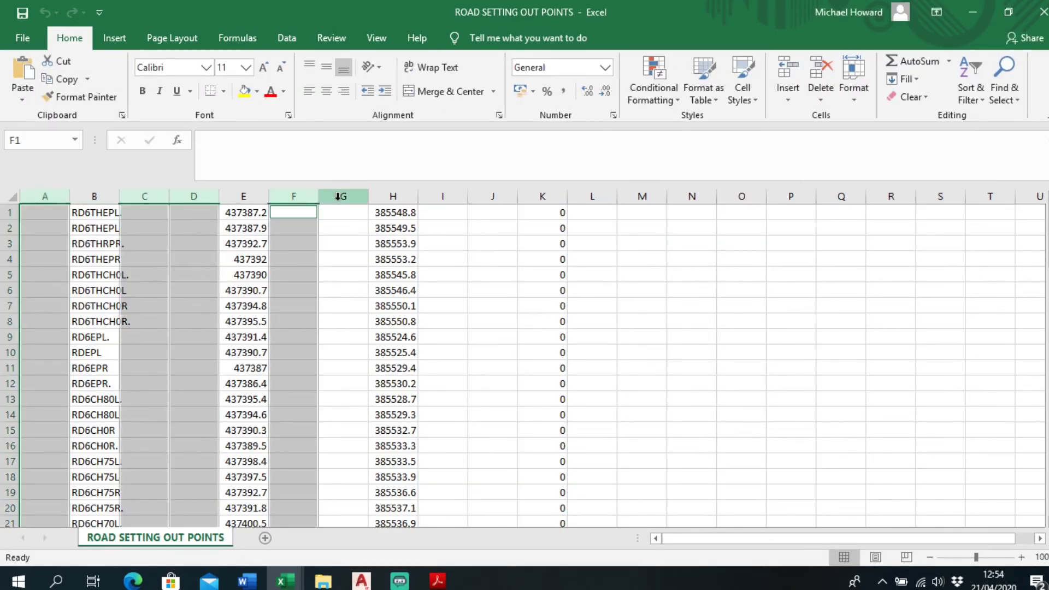
left_click(343, 196, "ctrl")
left_click(443, 196, "ctrl")
left_click(492, 197, "ctrl")
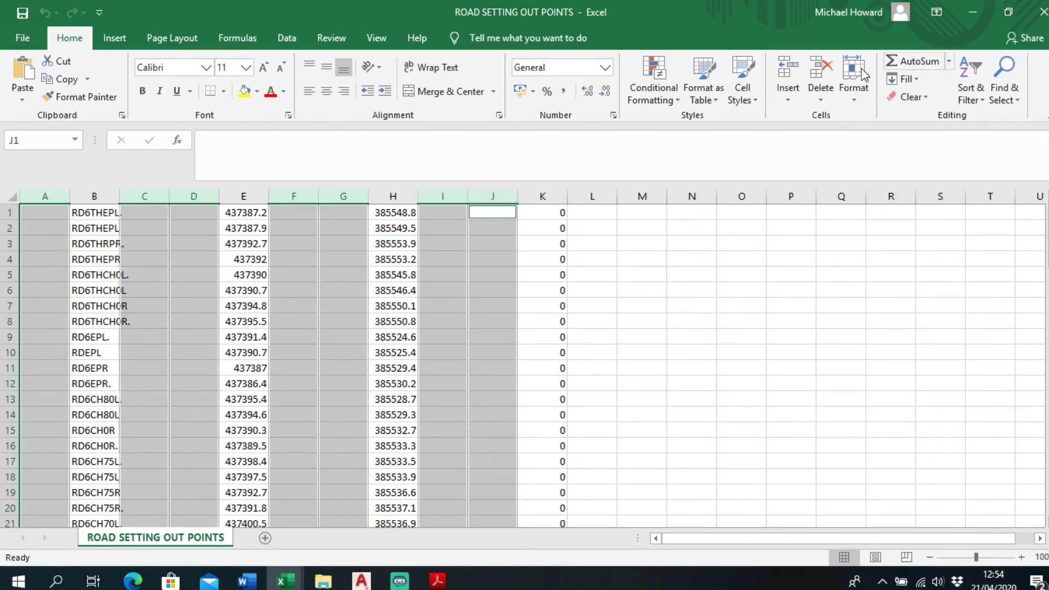
left_click(821, 74)
left_click(641, 259)
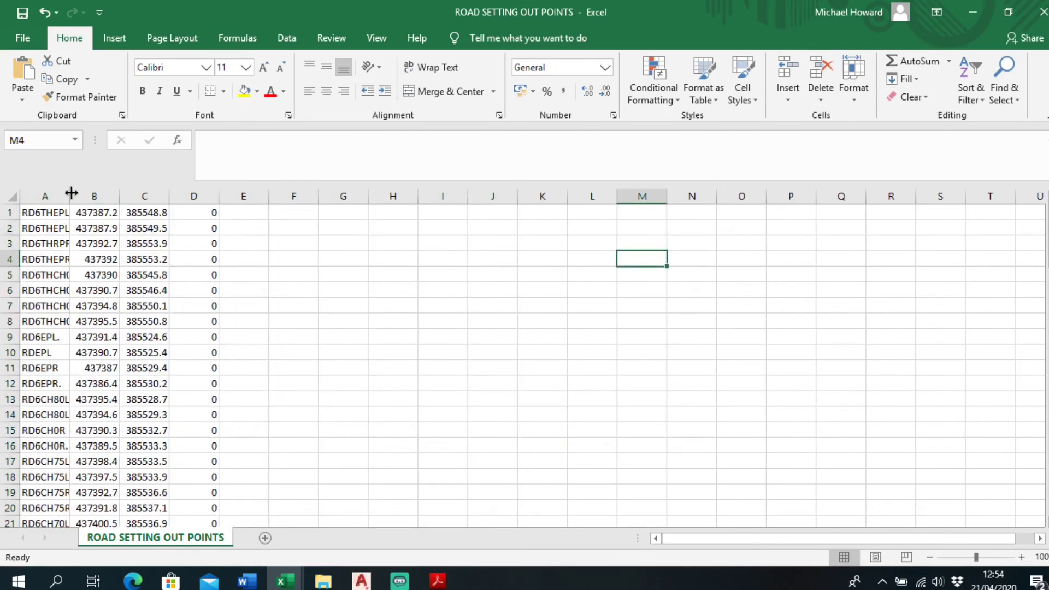
Fit the widths of columns A to D to their contents and check the point list down to the Road 5 rows
double_click(71, 194)
double_click(134, 195)
double_click(194, 195)
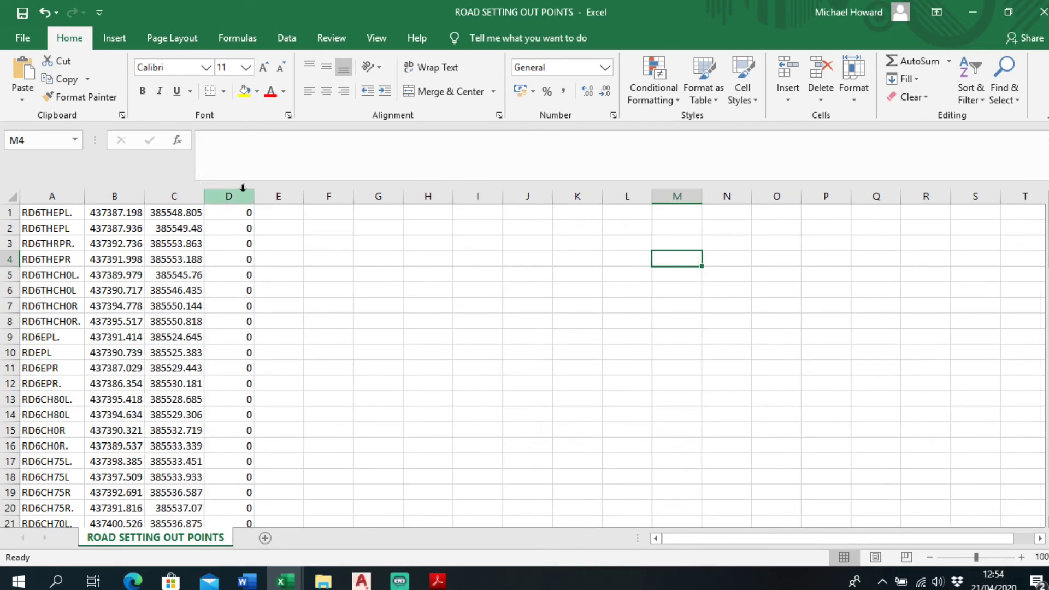
double_click(252, 194)
scroll(290, 295, "down", 20)
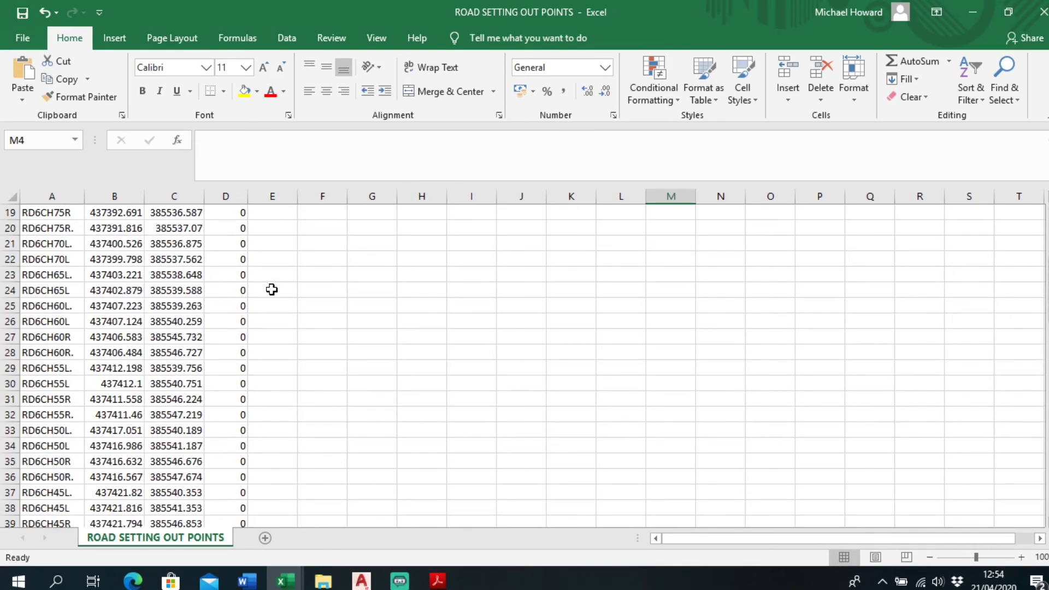
scroll(268, 293, "up", 20)
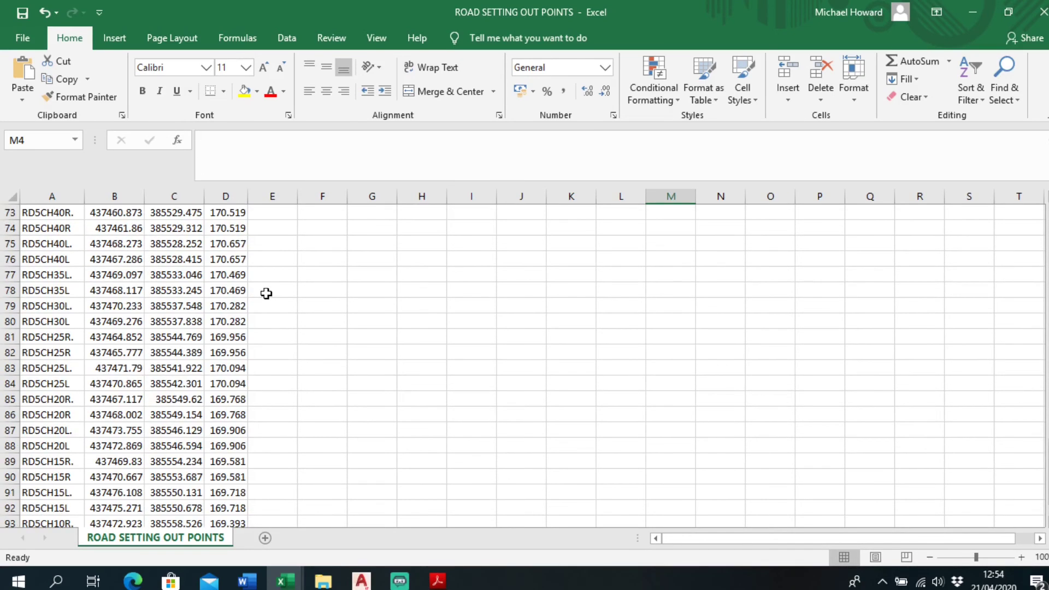
scroll(255, 292, "down", 15)
scroll(255, 292, "down", 10)
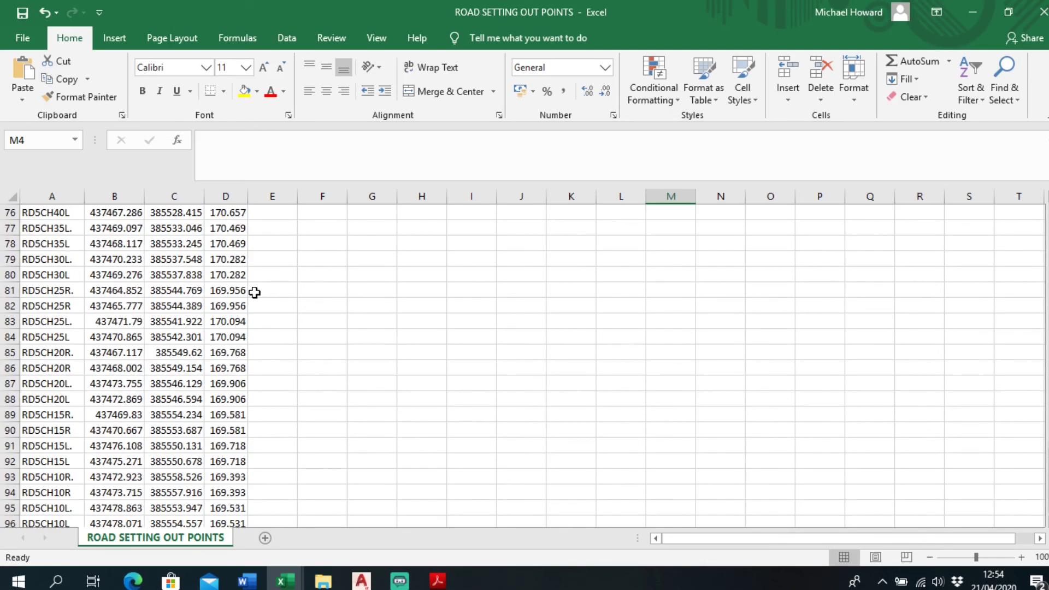
Save the cleaned sheet as ROAD SETTING OUT POINTS in CSV (Comma delimited) format in the SITE PLANS folder
left_click(23, 38)
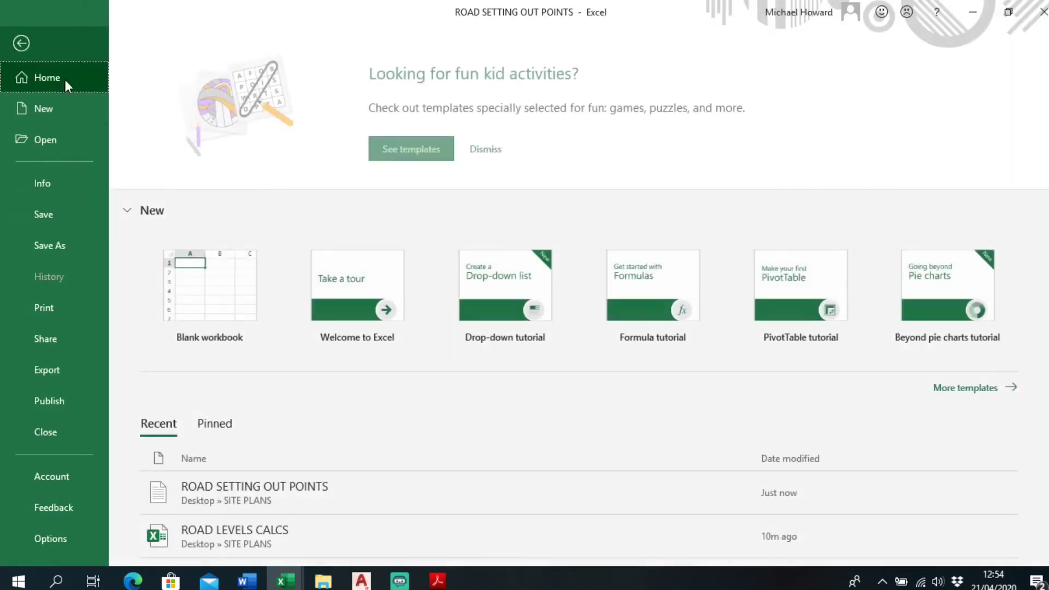
left_click(58, 244)
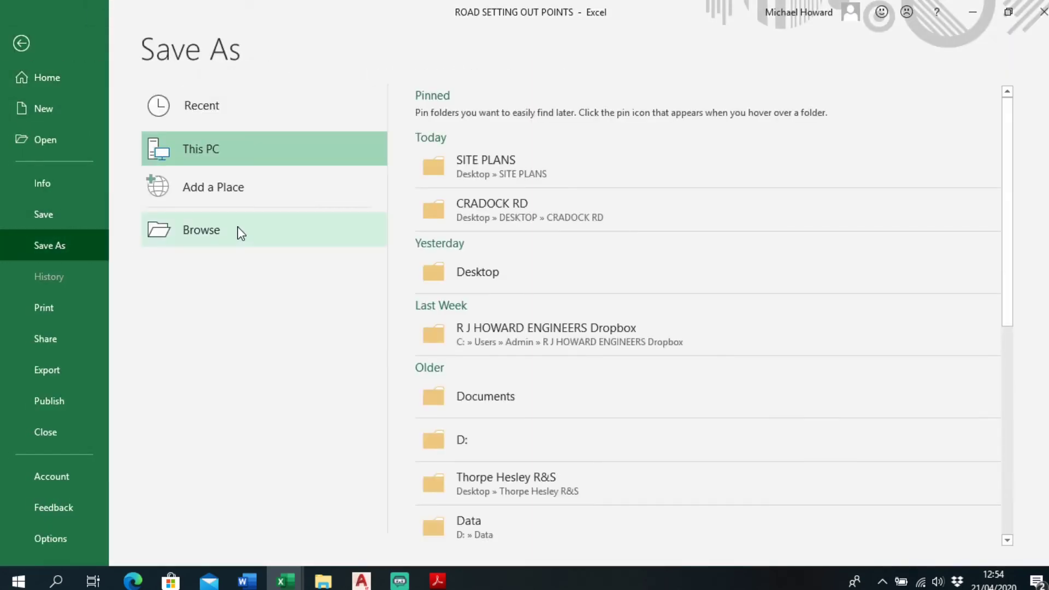
left_click(237, 234)
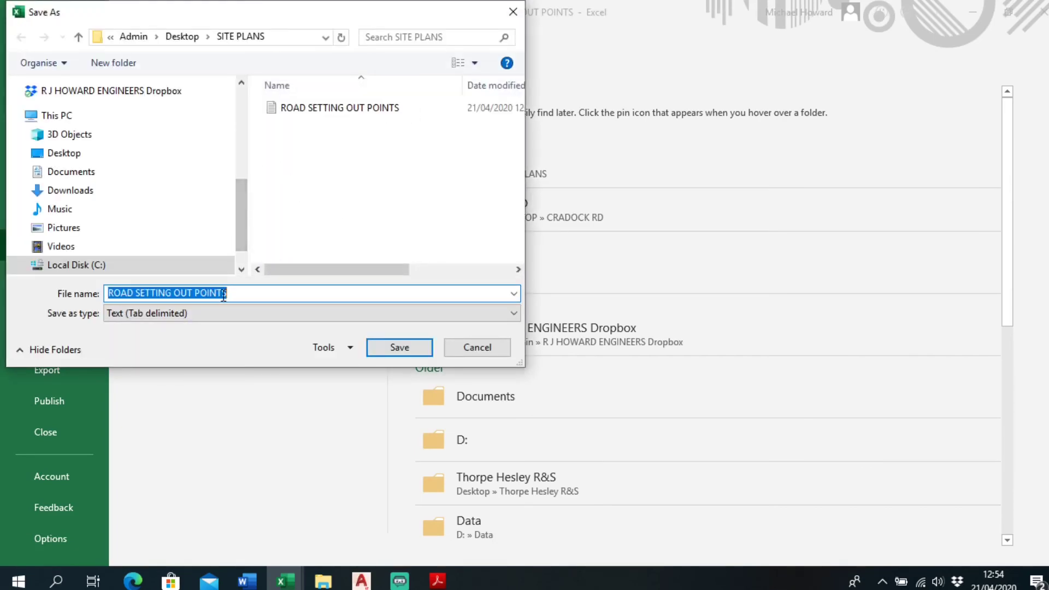
left_click(222, 313)
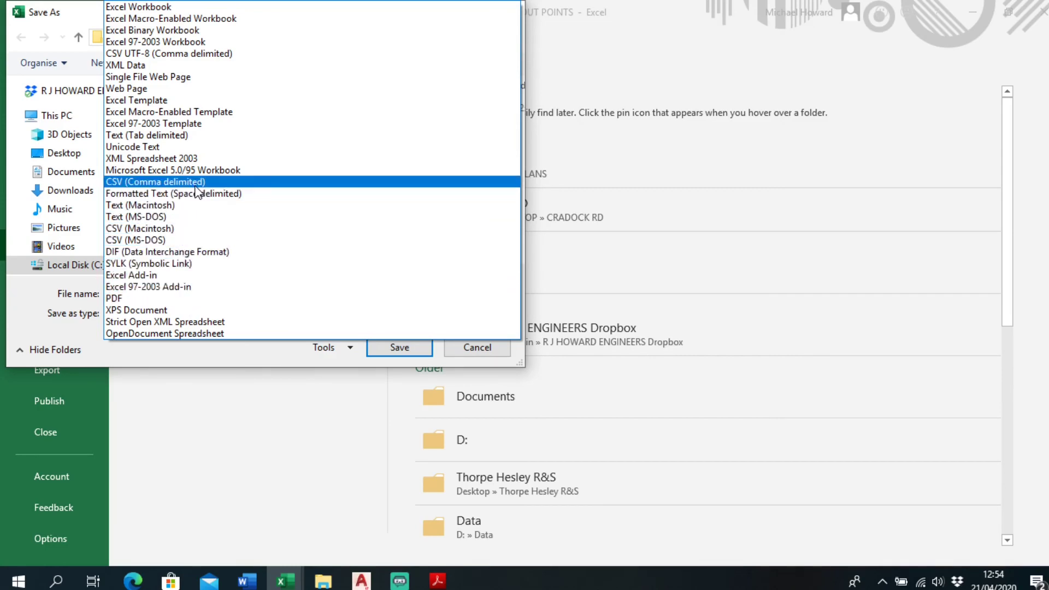
left_click(217, 184)
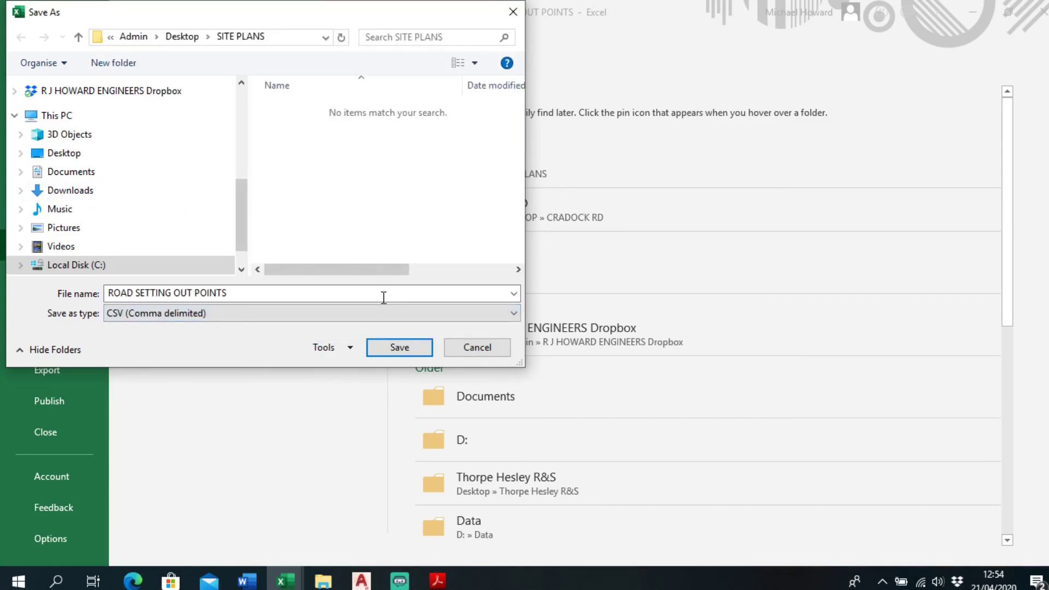
left_click(382, 347)
left_click(471, 337)
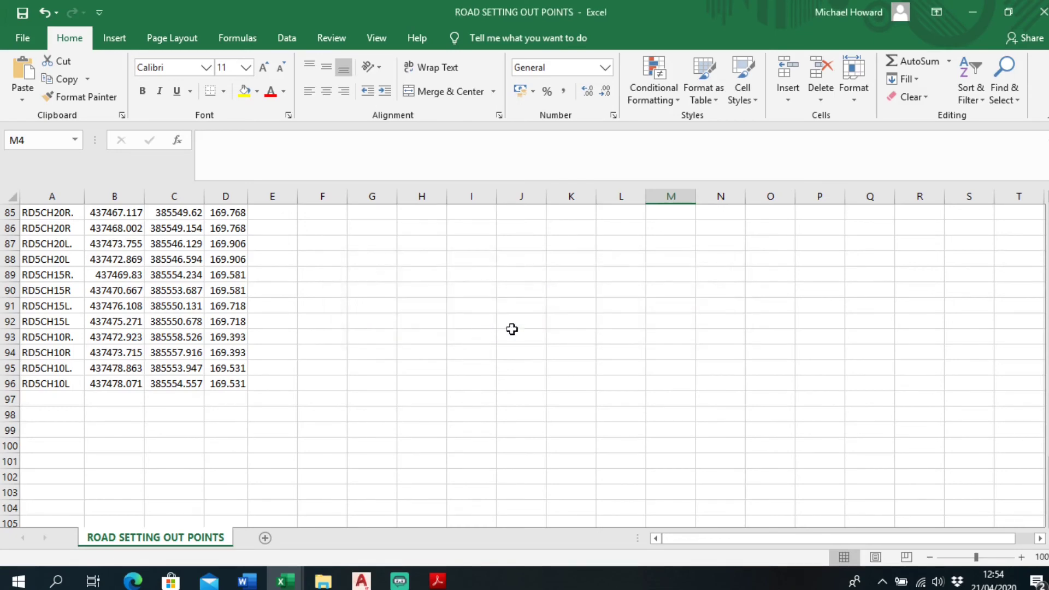
Close the points workbook and check the new CSV file in the SITE PLANS folder, with the Type column fitted to its contents
left_click(1041, 11)
left_click(323, 583)
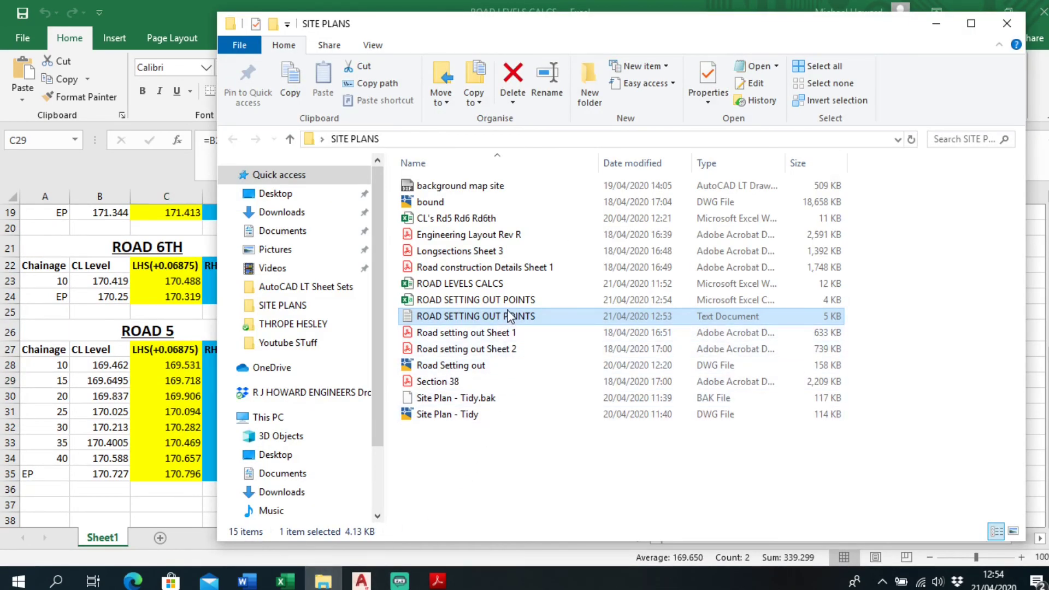
double_click(785, 159)
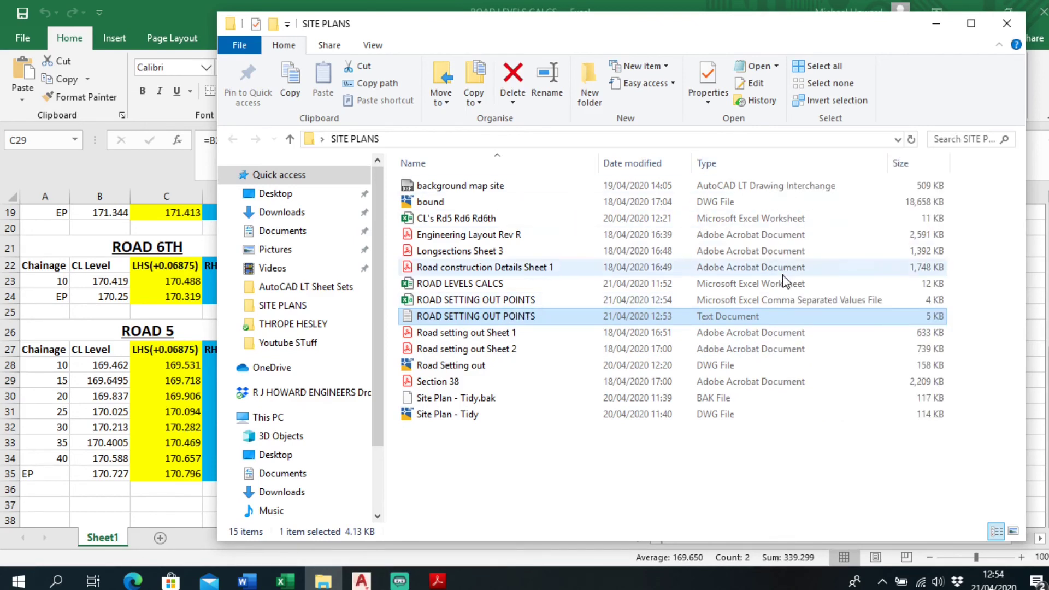
left_click(775, 301)
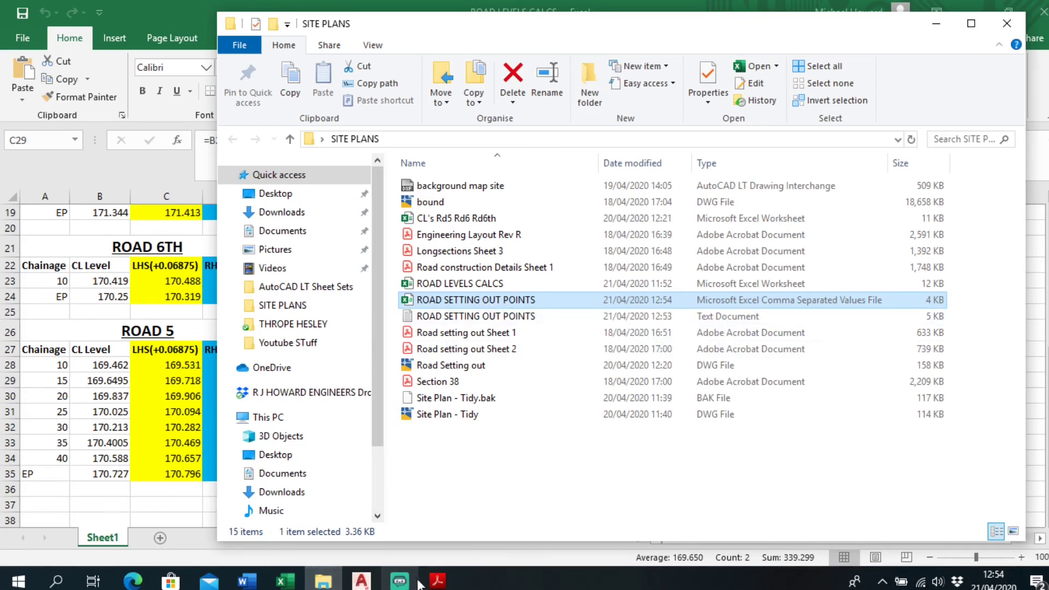
Switch to AutoCAD LT and close Drawing1 without saving it
left_click(337, 530)
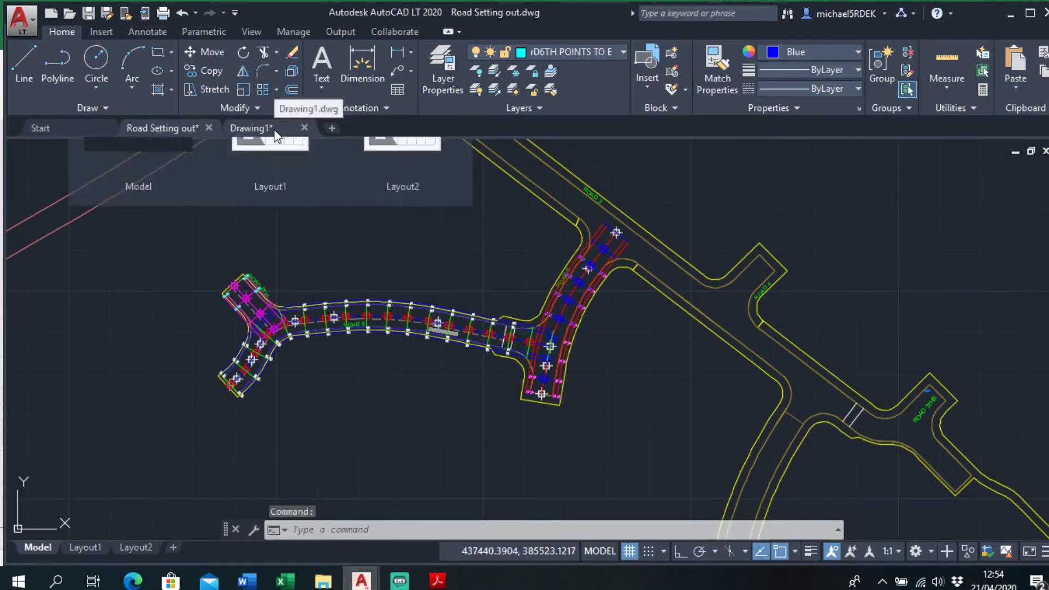
left_click(273, 129)
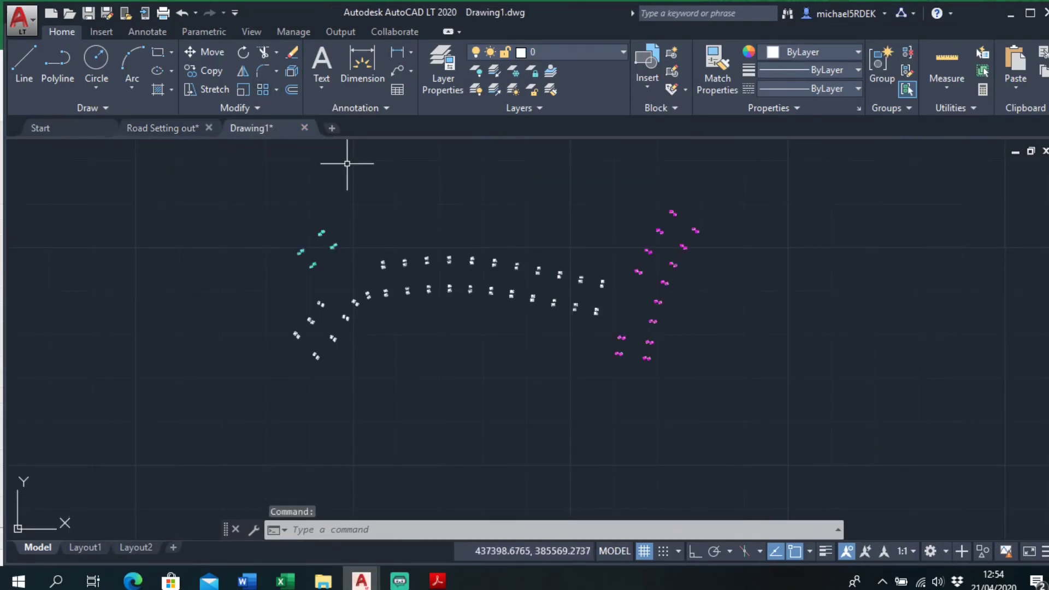
left_click(305, 127)
left_click(540, 328)
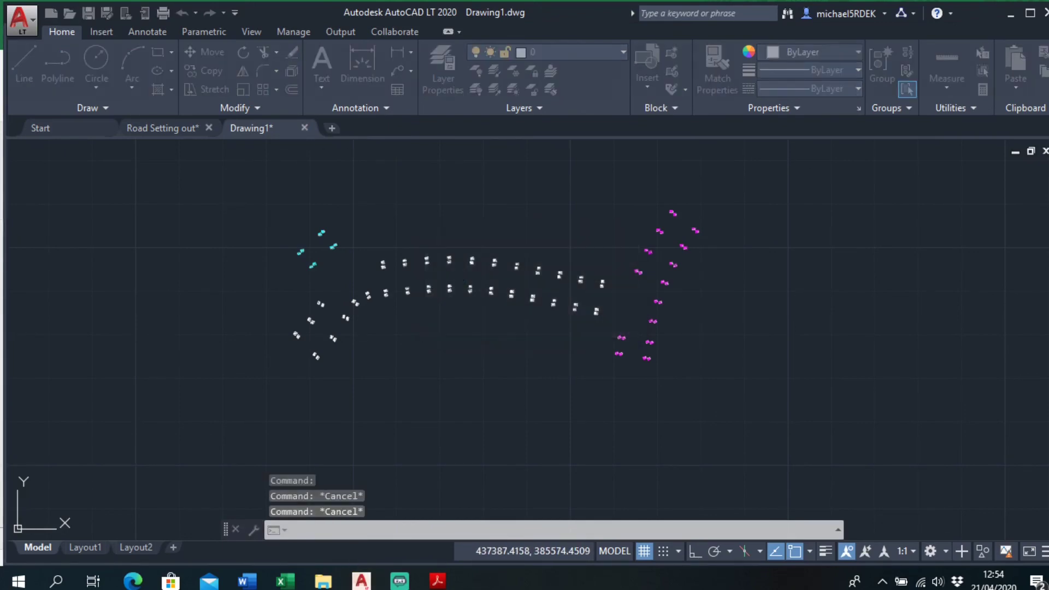
Review the Road 5, Road 6 and Road 6TH points in the Road Setting out drawing and save the drawing
scroll(614, 304, "up", 6)
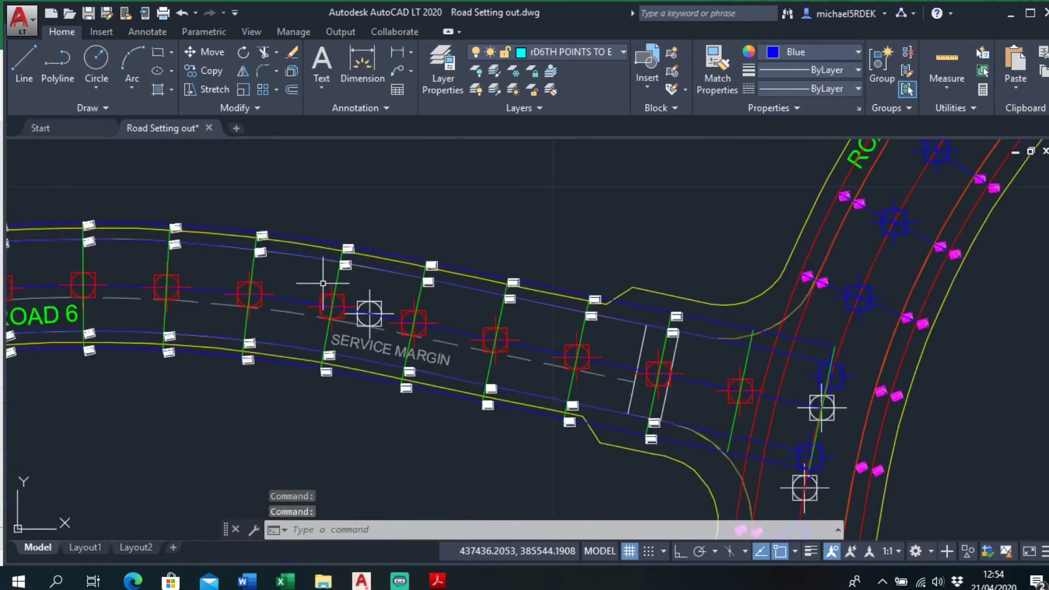
scroll(323, 284, "down", 2)
middle_click_drag(323, 283, 695, 335)
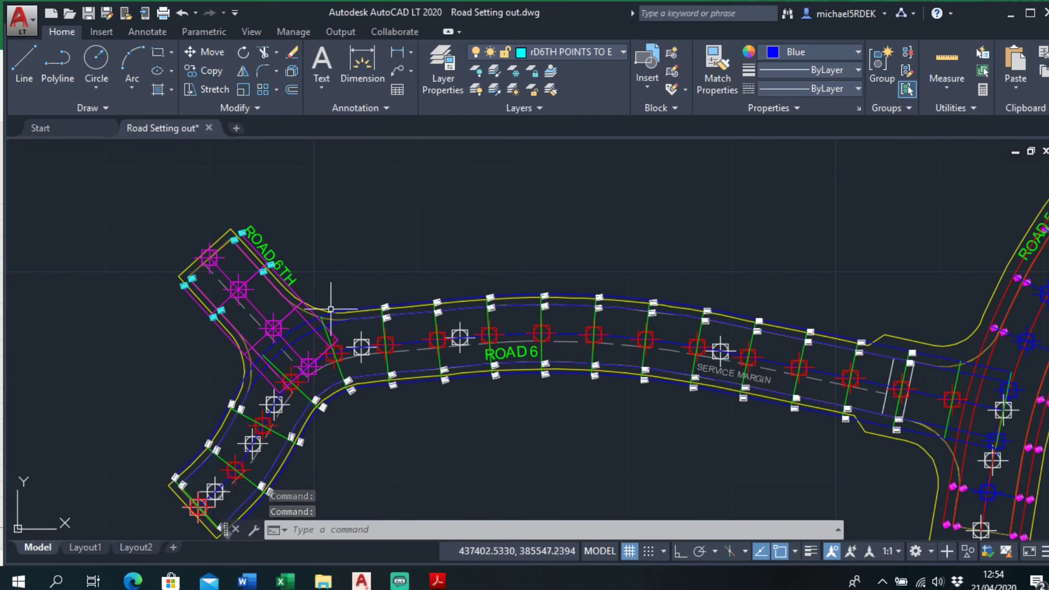
scroll(305, 287, "up", 3)
scroll(328, 293, "down", 6)
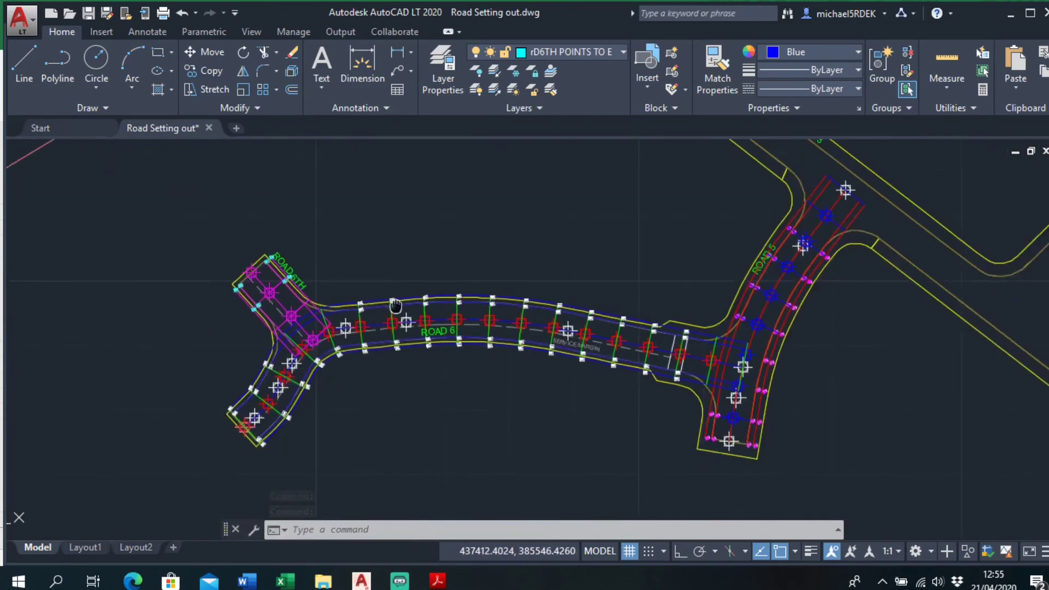
scroll(590, 243, "up", 4)
scroll(590, 244, "down", 4)
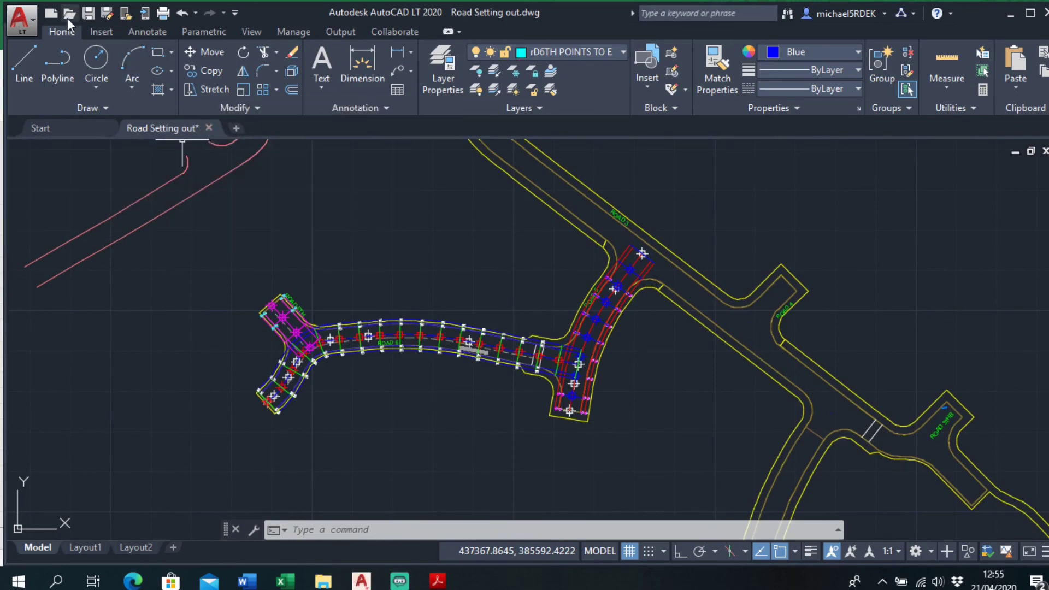
left_click(88, 13)
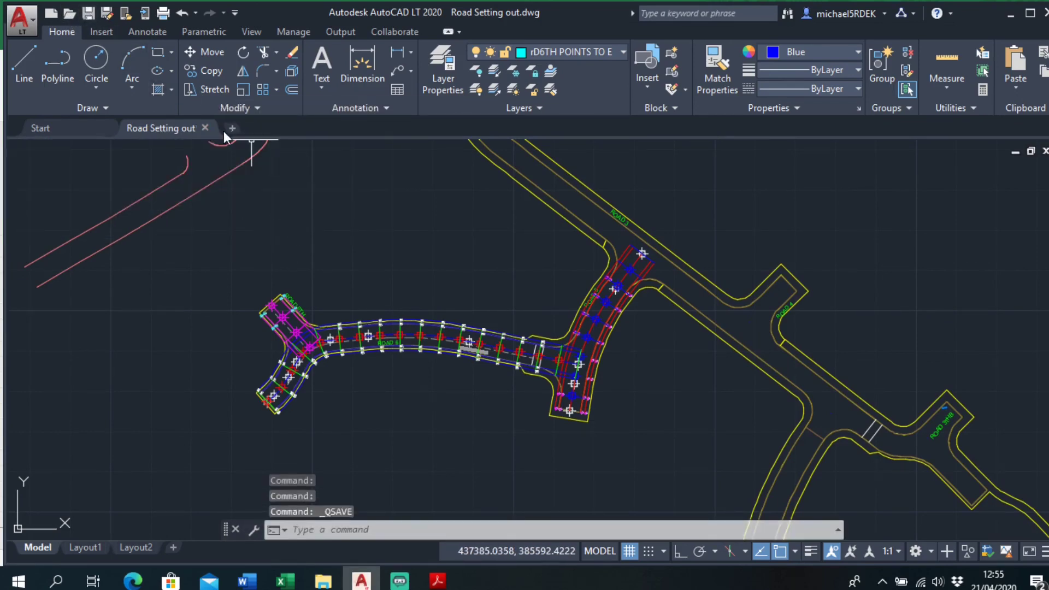
scroll(477, 382, "up", 4)
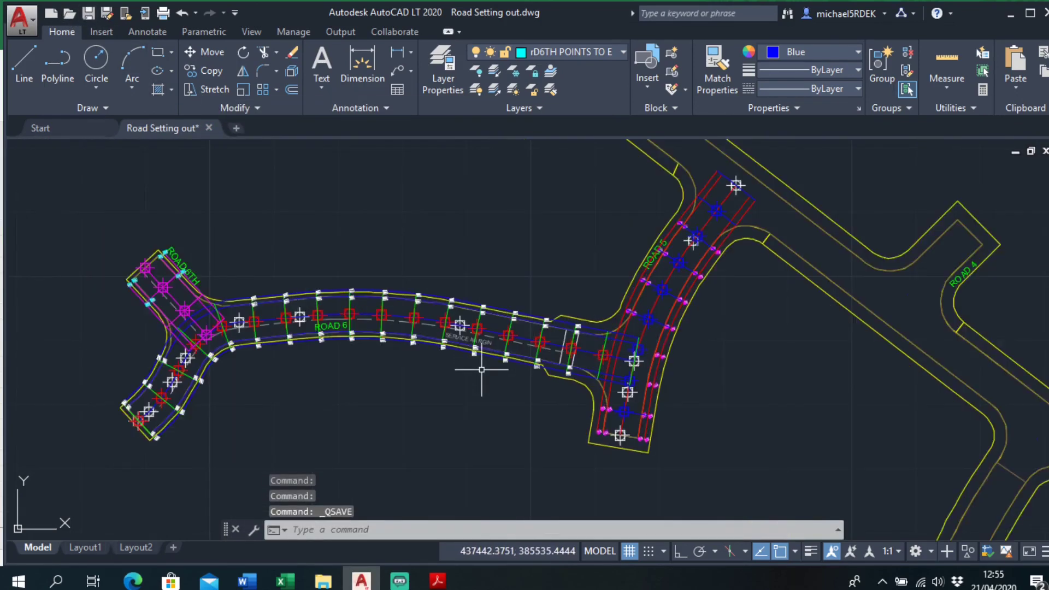
scroll(569, 349, "up", 2)
scroll(581, 347, "down", 5)
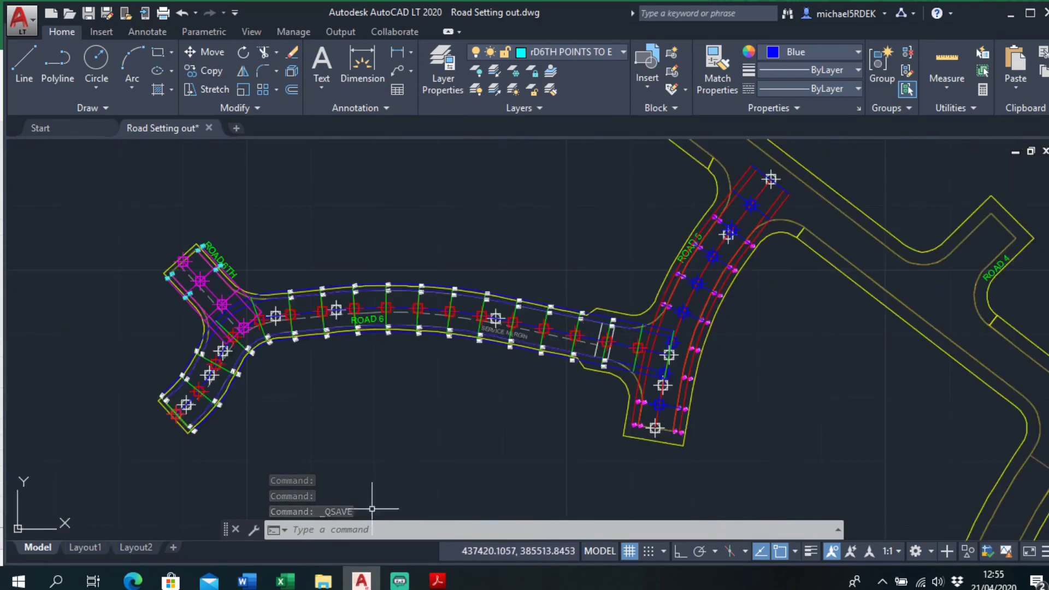
Look over the files in the SITE PLANS folder and open the Exporting Points folder from the desktop to view its contents
left_click(334, 581)
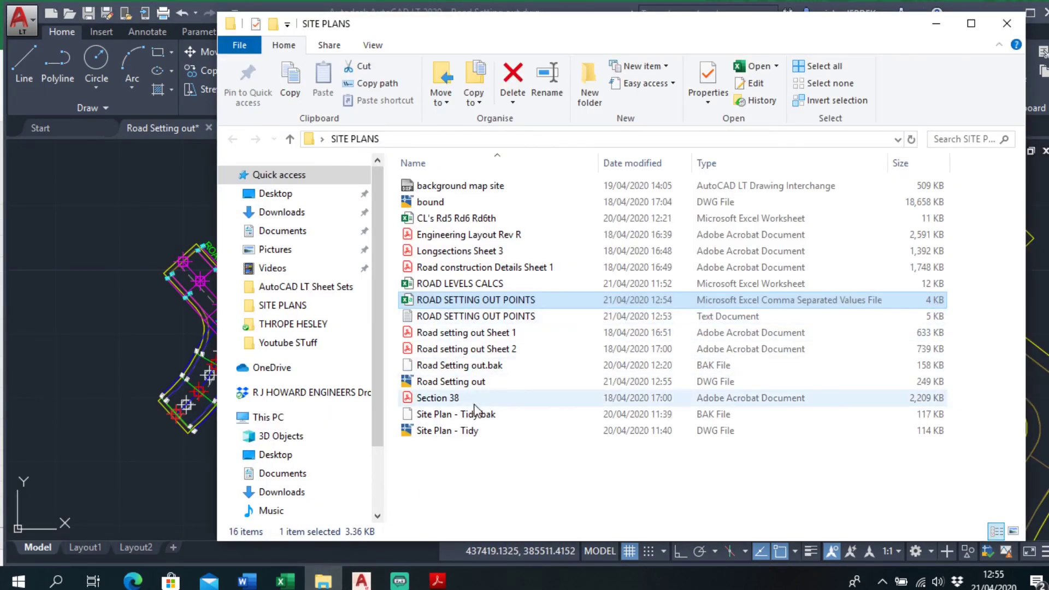
key("super+d")
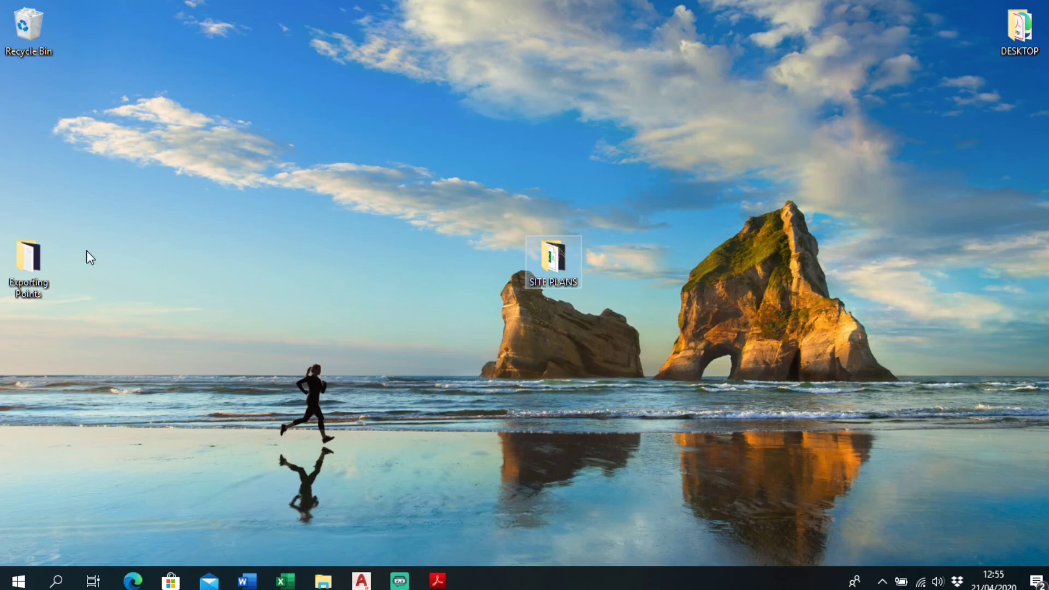
double_click(24, 262)
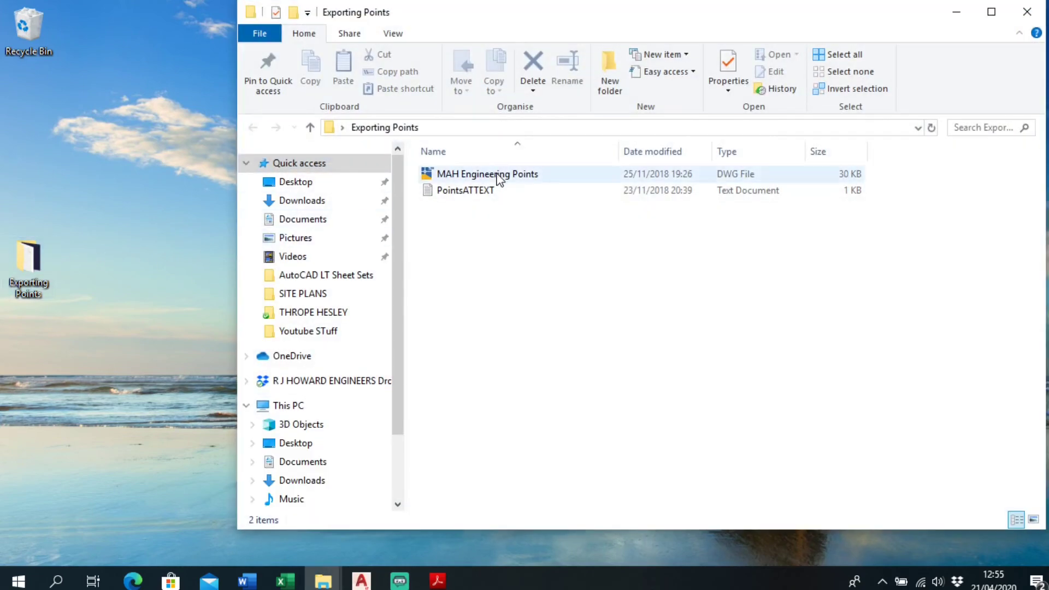
left_click(550, 178)
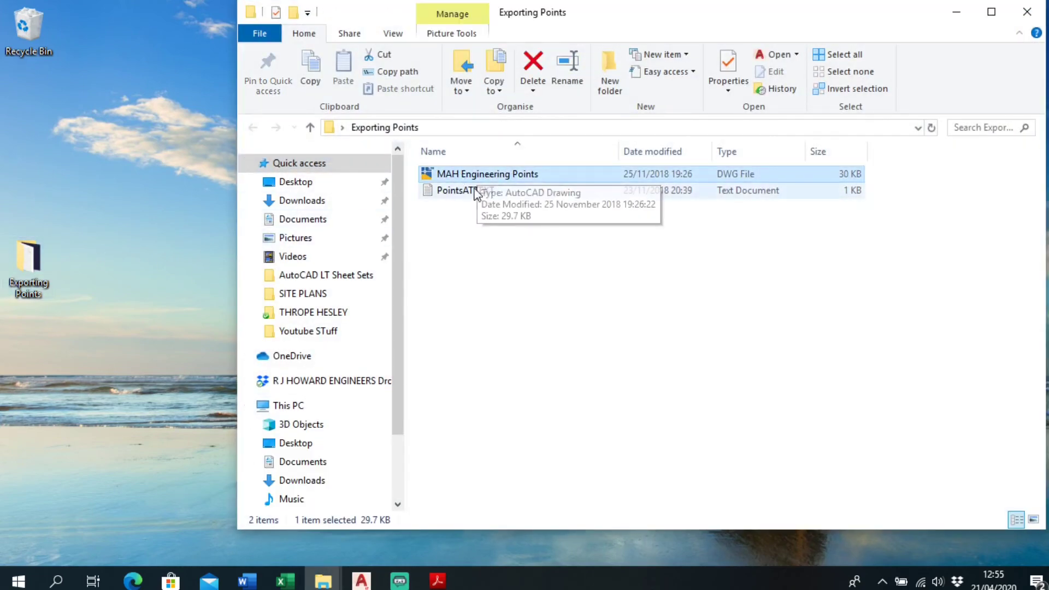
left_click(473, 215)
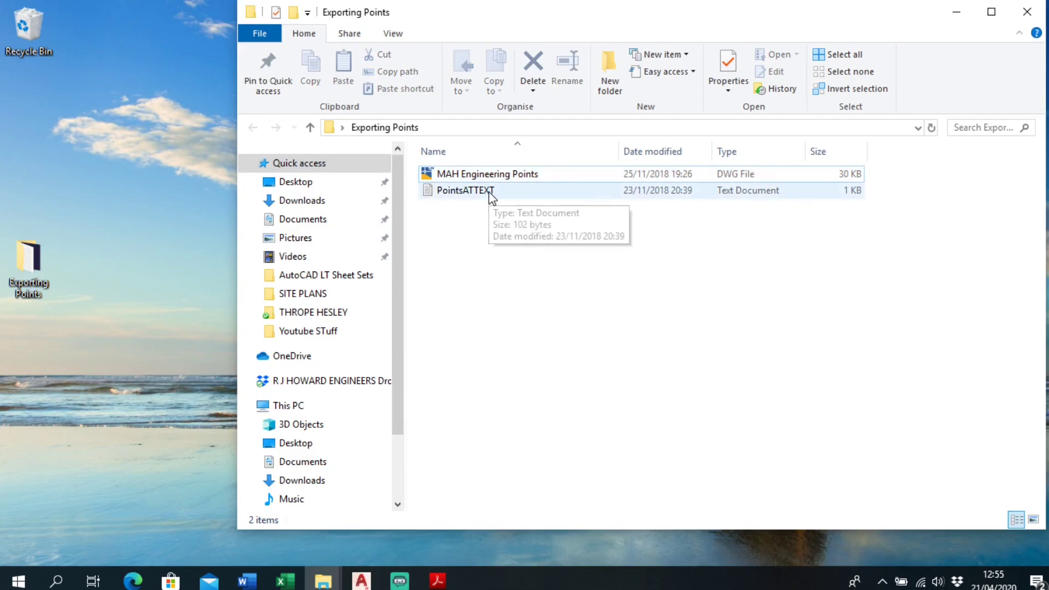
Open the PointsATTEXT template, examine its field definitions, and close both the file and the Exporting Points folder
double_click(492, 195)
key("ctrl+a")
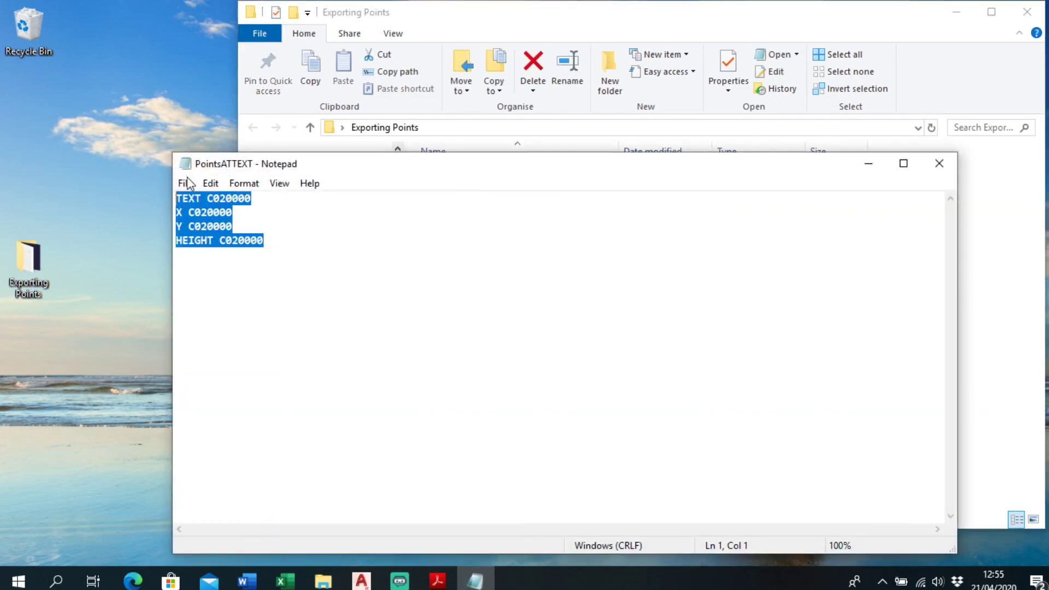
left_click(639, 237)
left_click(939, 163)
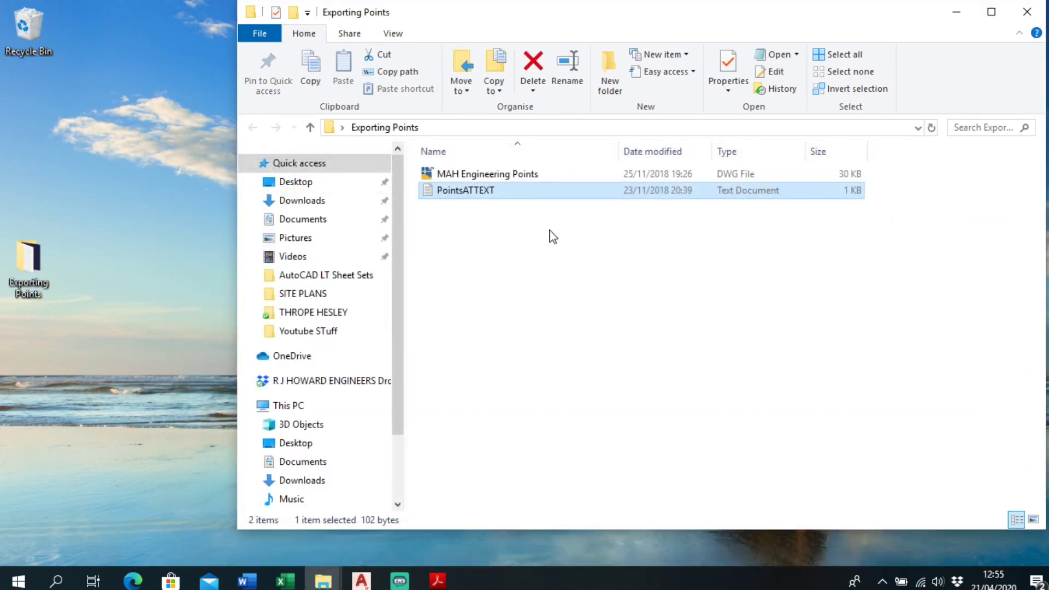
left_click(1028, 12)
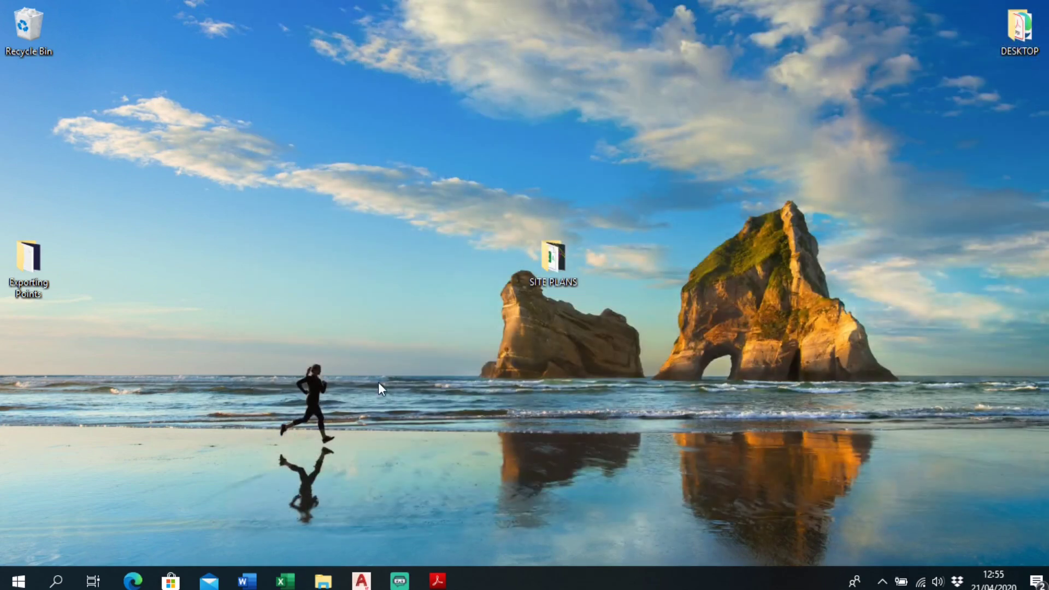
Switch back to the road levels workbook in Excel
left_click(293, 583)
left_click(289, 583)
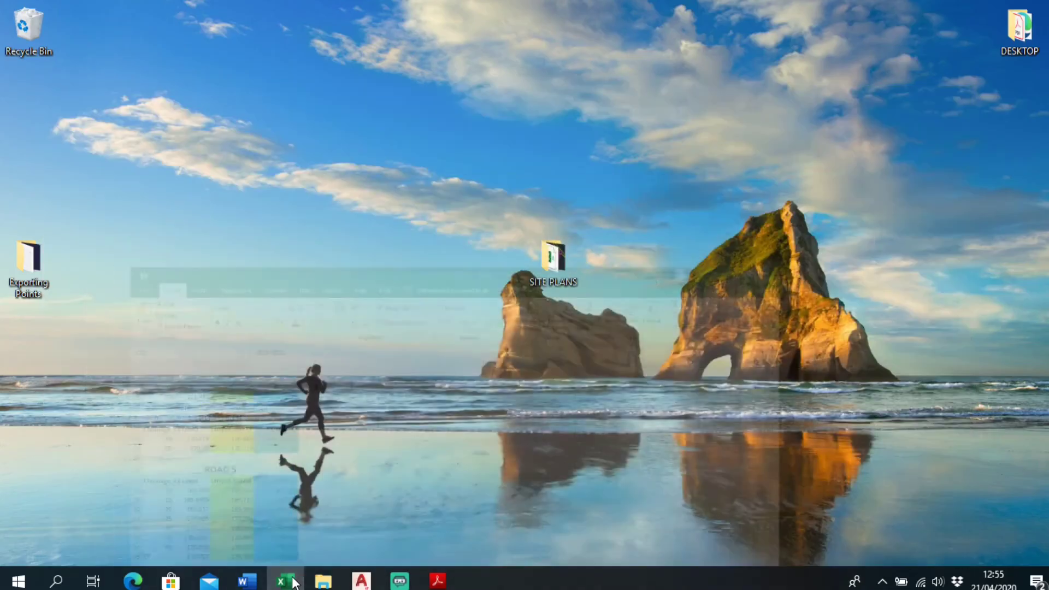